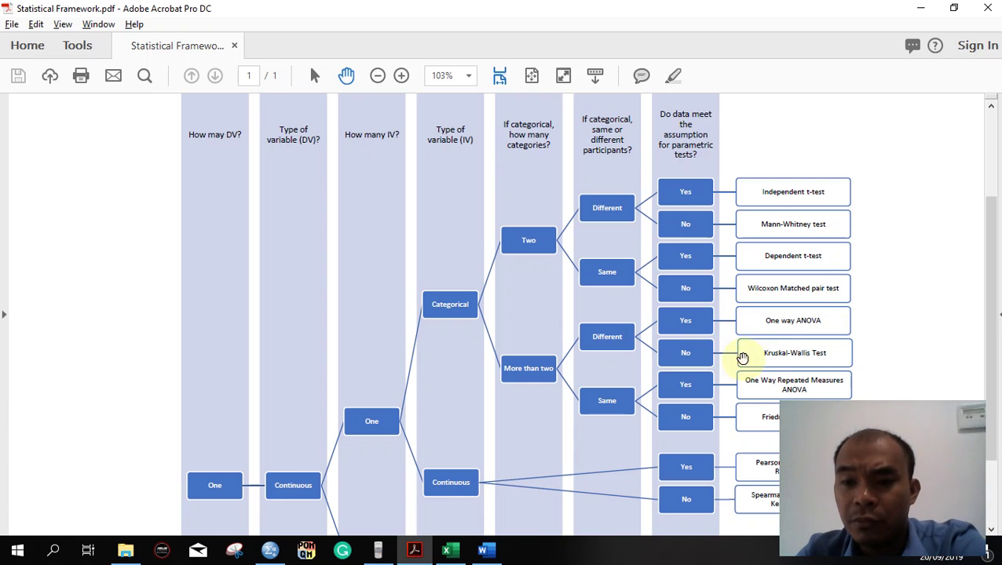
# Switch from the statistical framework PDF to the Kruskal-Wallis workbook in Excel.
pyautogui.hotkey('alt', 'Tab')
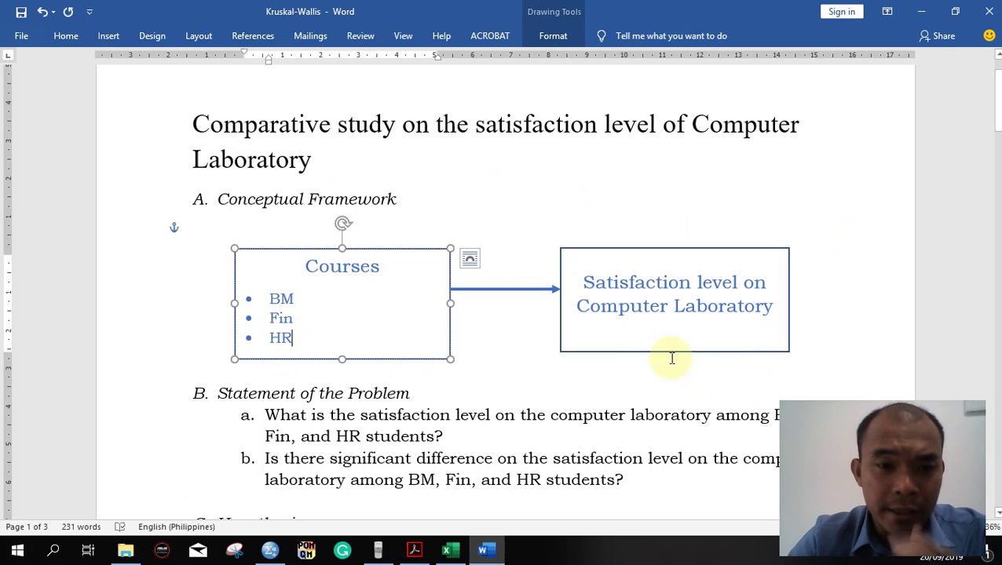
pyautogui.hotkey('alt', 'Tab')
pyautogui.hotkey('alt', 'Tab')
pyautogui.hotkey('alt', 'Tab')
pyautogui.hotkey('alt', 'Tab')
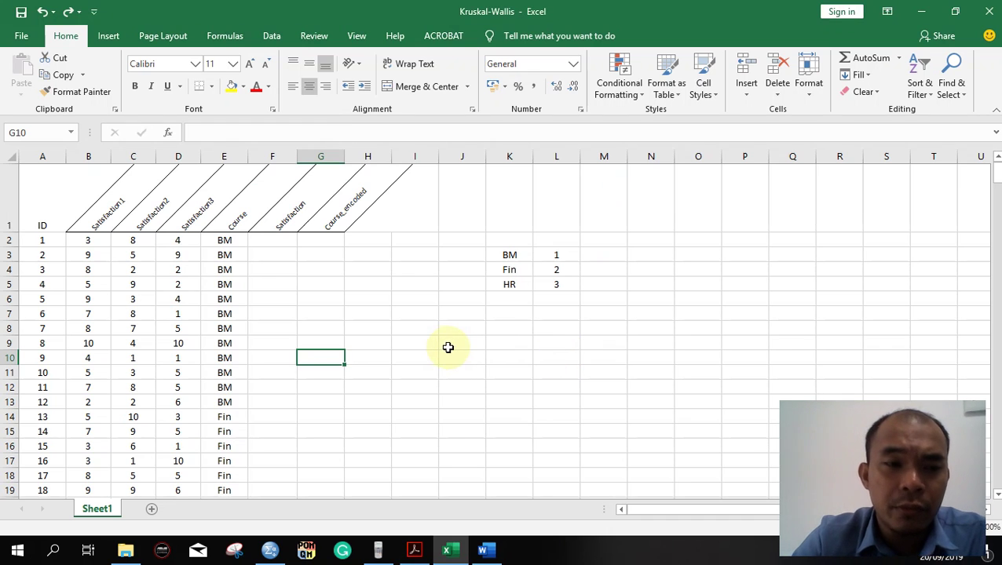
# Calculate the first respondent's Satisfaction score in F2 as the average of B2:D2.
pyautogui.click(282, 285)
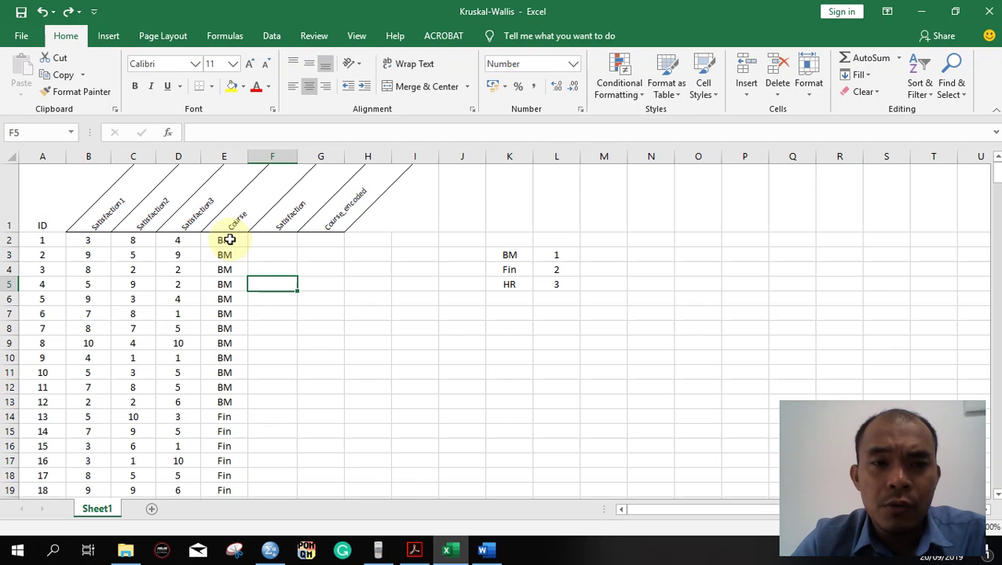
pyautogui.click(278, 241)
pyautogui.write('=')
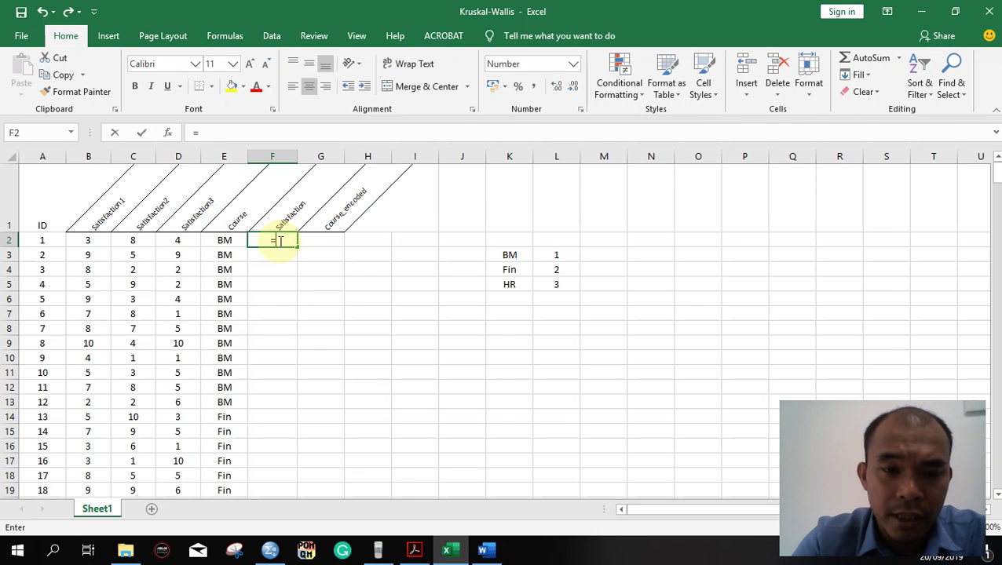
pyautogui.write('aver')
pyautogui.press('Tab')
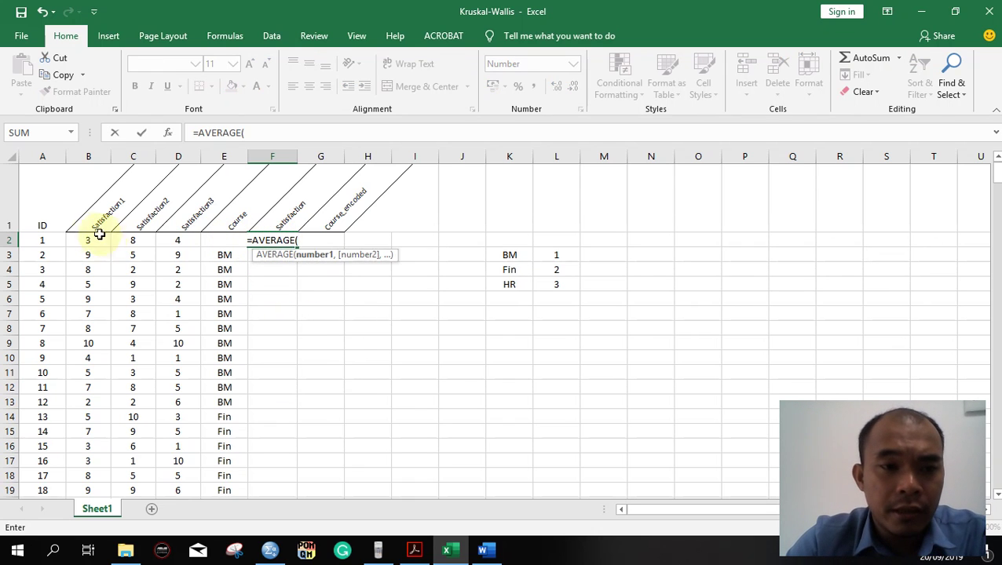
pyautogui.moveTo(88, 240); pyautogui.dragTo(158, 240)
pyautogui.press('Return')
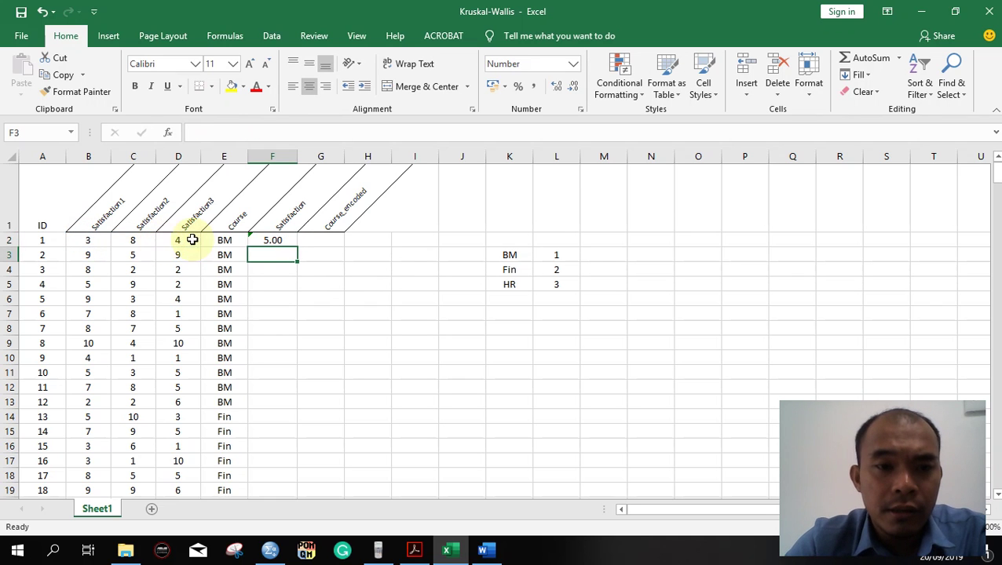
# Fill the average formula from F2 down the Satisfaction column to row 332.
pyautogui.click(284, 243)
pyautogui.moveTo(299, 248); pyautogui.dragTo(281, 468)
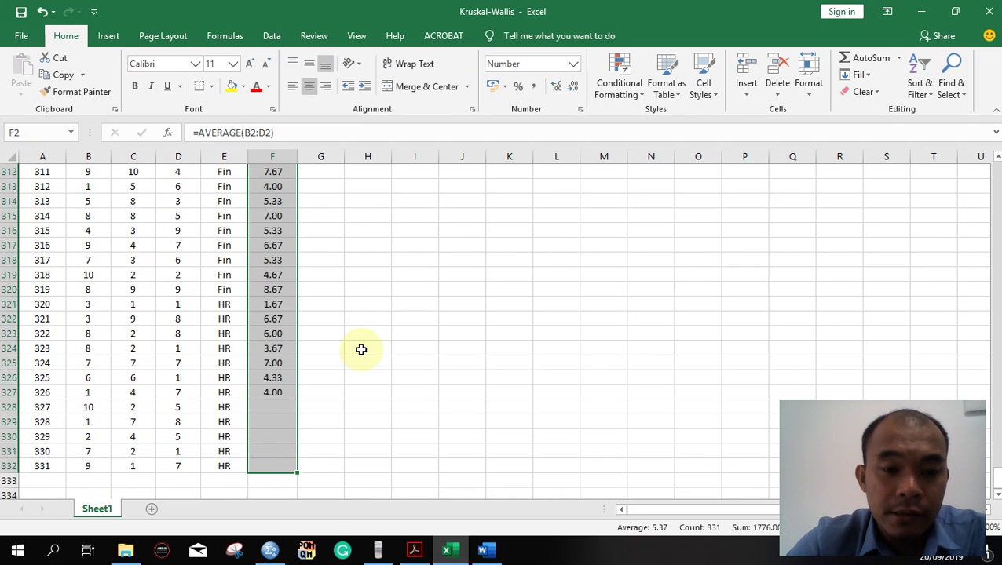
pyautogui.scroll(20, 360, 348)
pyautogui.moveTo(996, 376); pyautogui.dragTo(969, 39)
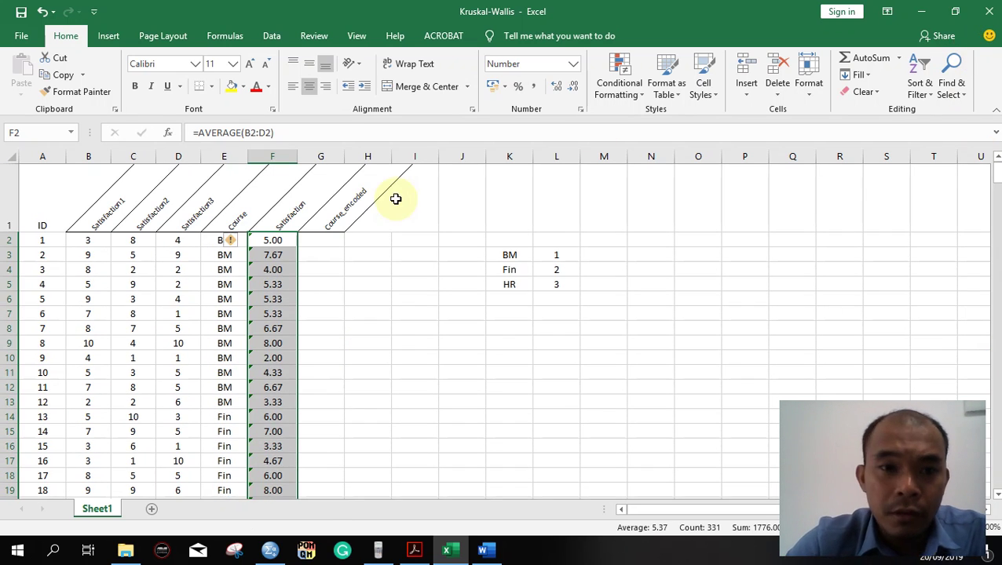
# Copy the Course entries E2:E332 into the Course_encoded column starting at G2.
pyautogui.click(331, 240)
pyautogui.moveTo(225, 242); pyautogui.dragTo(232, 488)
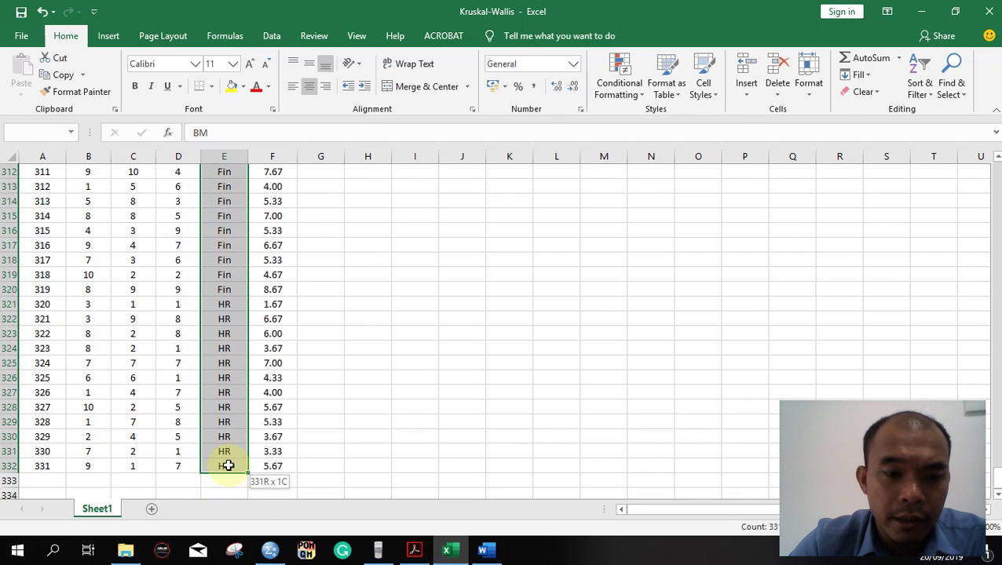
pyautogui.hotkey('ctrl', 'c')
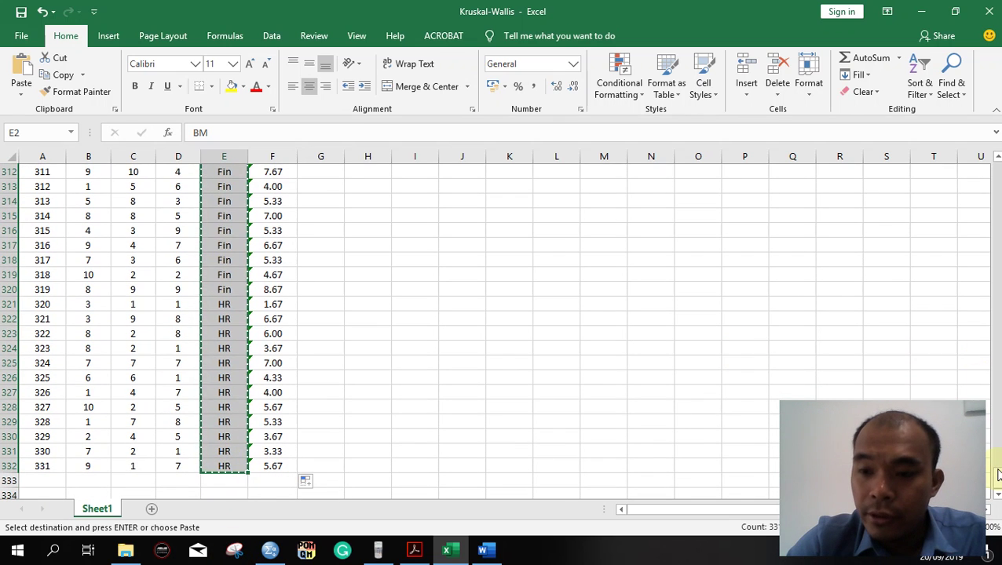
pyautogui.moveTo(996, 463); pyautogui.dragTo(996, 167)
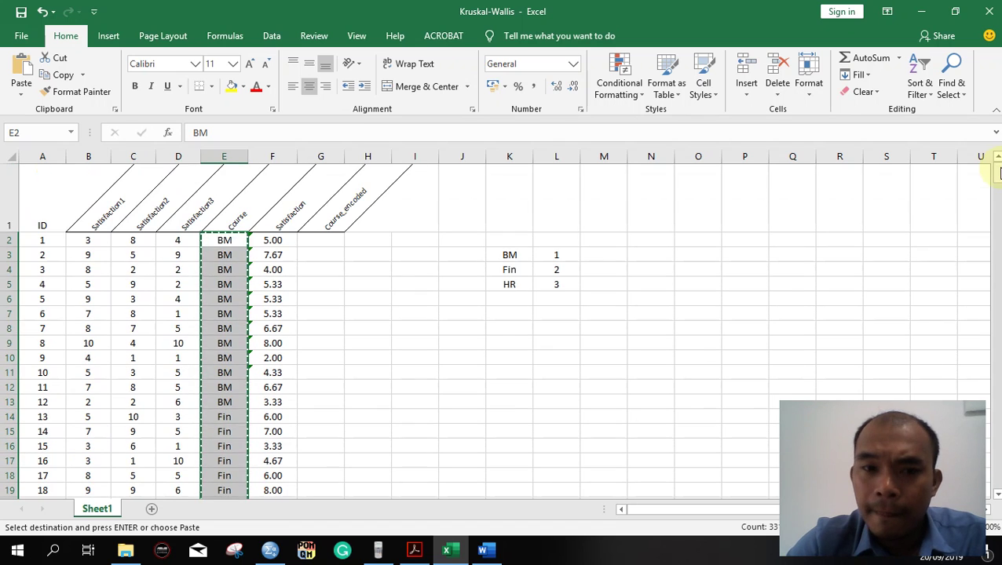
pyautogui.click(329, 240)
pyautogui.hotkey('ctrl', 'v')
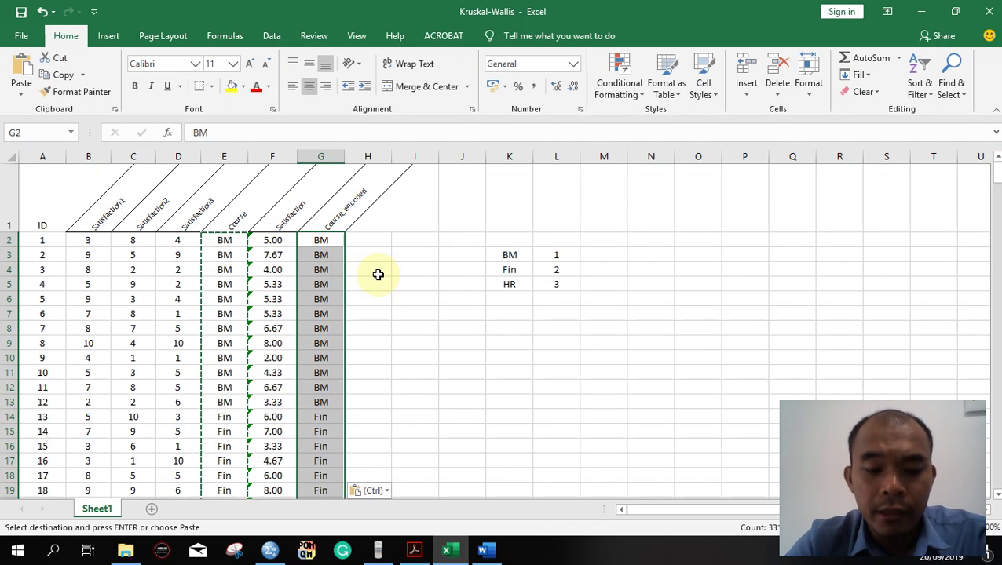
# Replace every BM in the Course_encoded column with 1.
pyautogui.hotkey('ctrl', 'h')
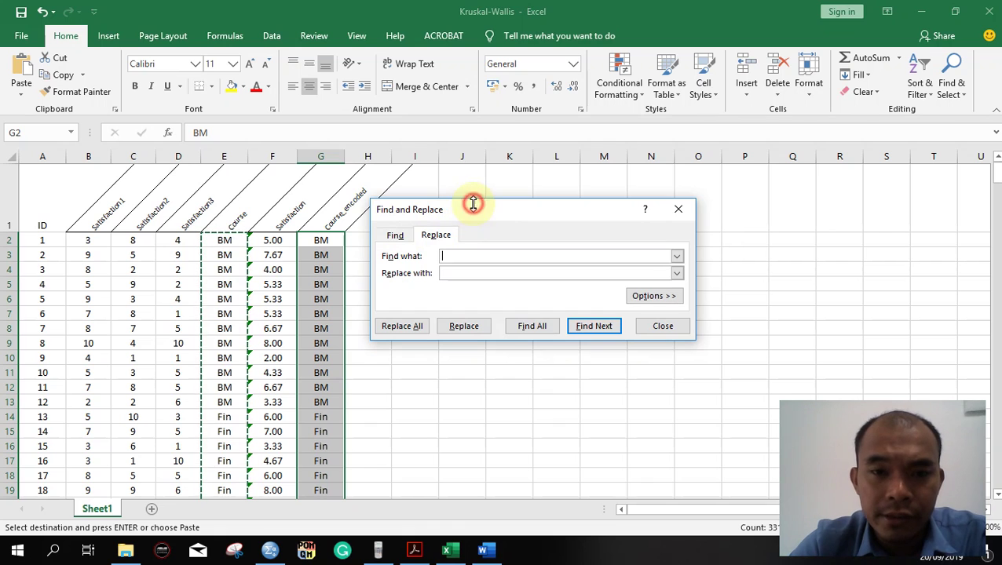
pyautogui.moveTo(474, 208); pyautogui.dragTo(236, 214)
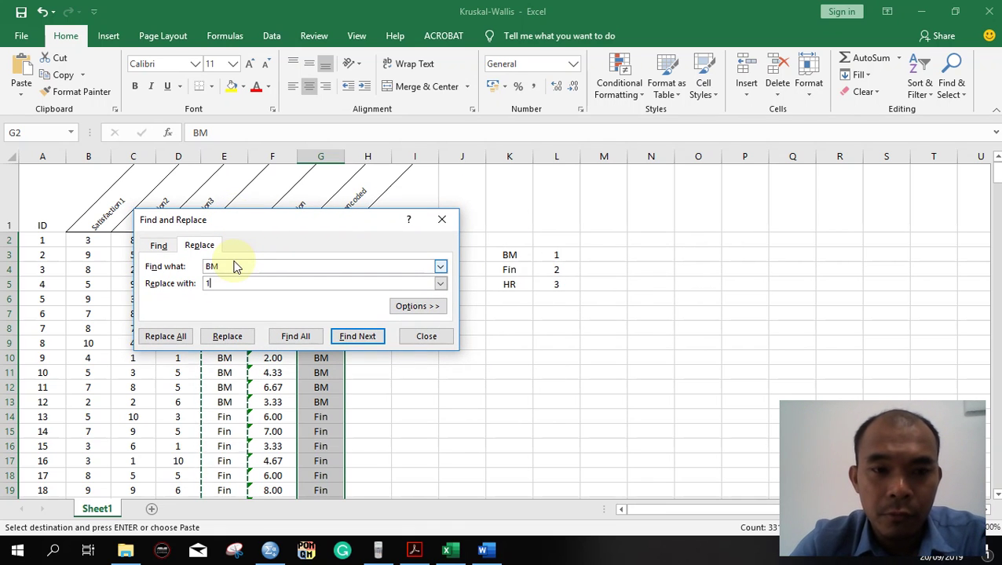
pyautogui.click(167, 338)
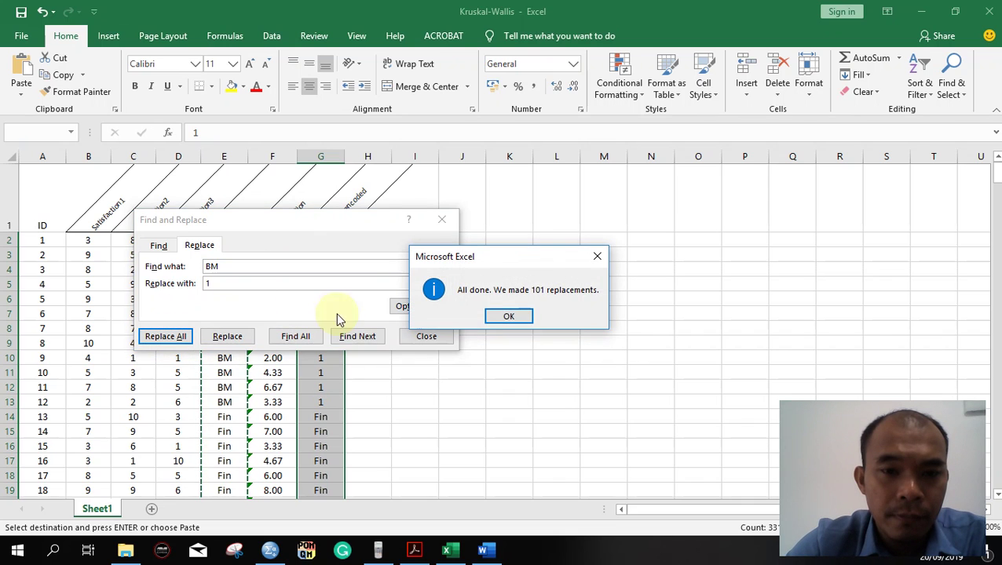
pyautogui.click(508, 320)
# Replace every Fin in the Course_encoded column with 2.
pyautogui.click(226, 268)
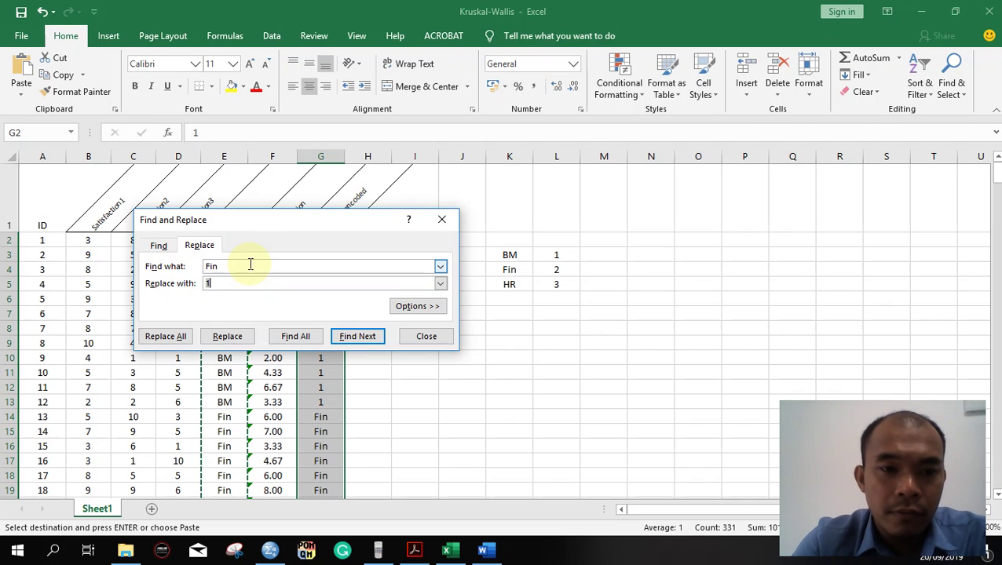
pyautogui.write('2')
pyautogui.press('Return')
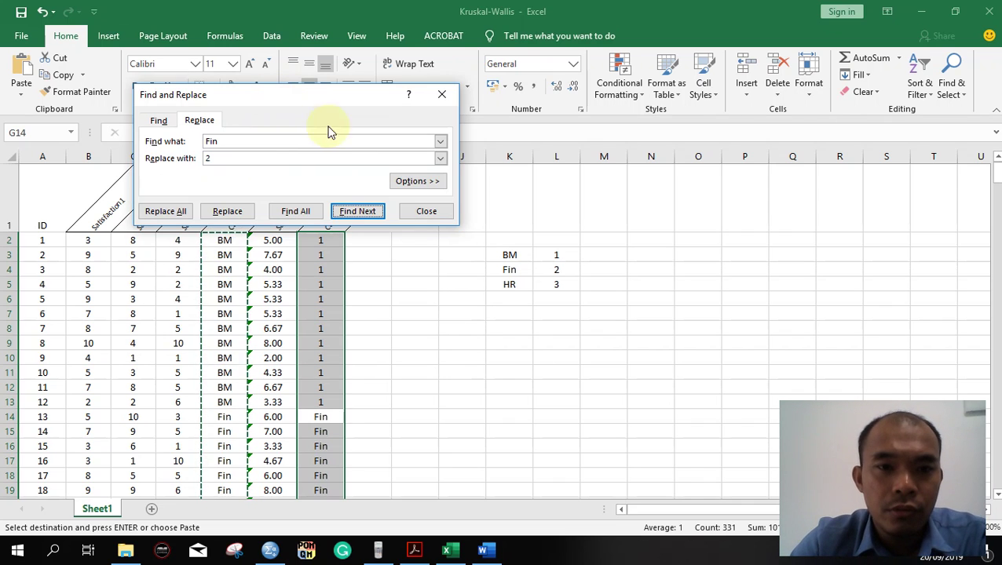
pyautogui.click(165, 211)
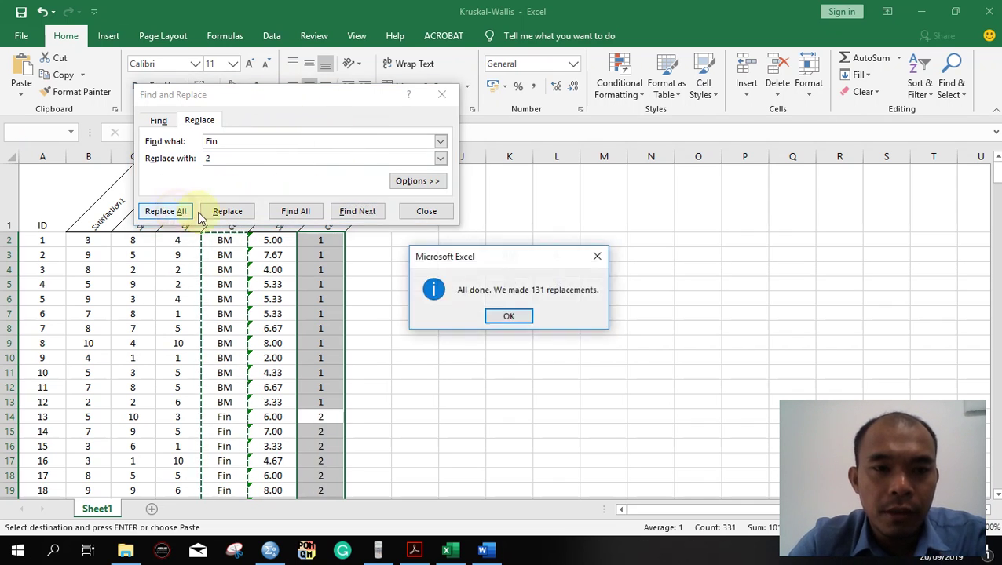
pyautogui.click(510, 312)
# Replace every HR in the Course_encoded column with 3, then close Find and Replace and clear the copy selection.
pyautogui.moveTo(227, 142); pyautogui.dragTo(167, 148)
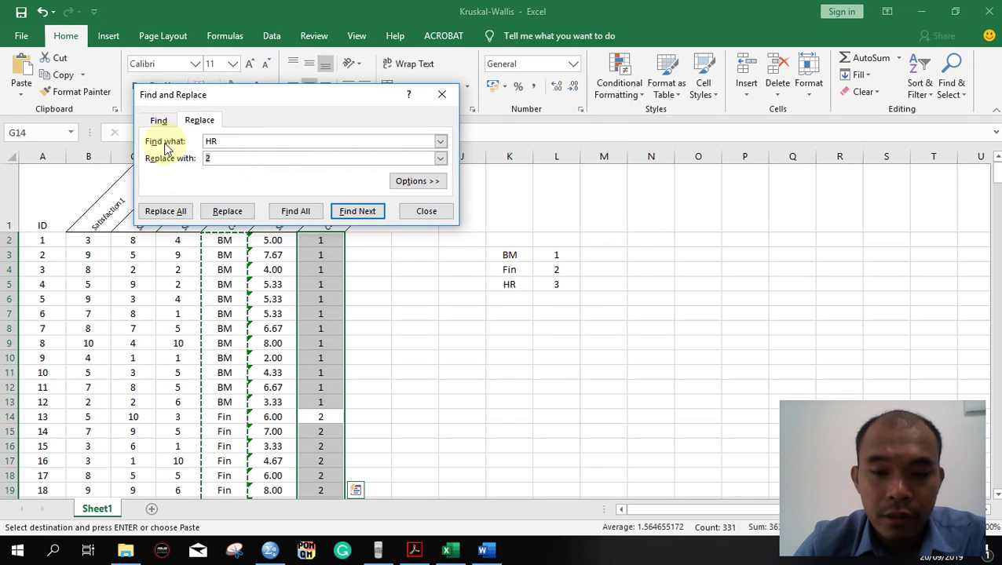
pyautogui.click(166, 214)
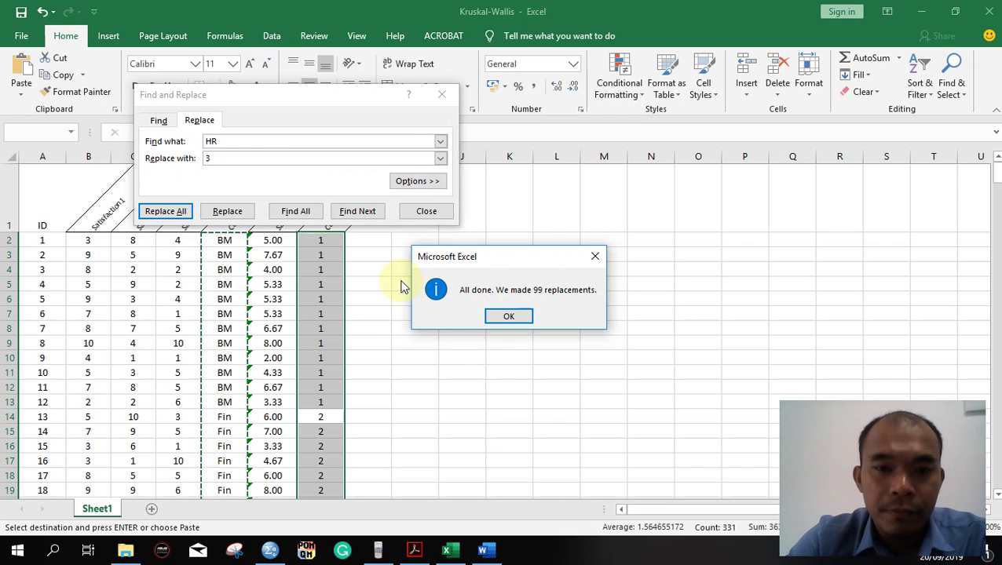
pyautogui.click(506, 316)
pyautogui.click(414, 215)
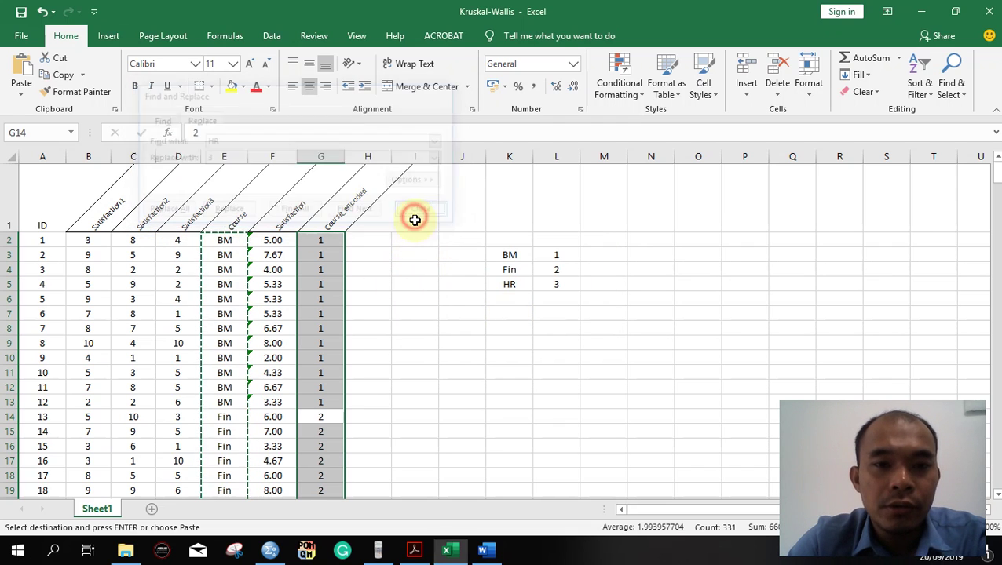
pyautogui.click(435, 311)
pyautogui.press('Escape')
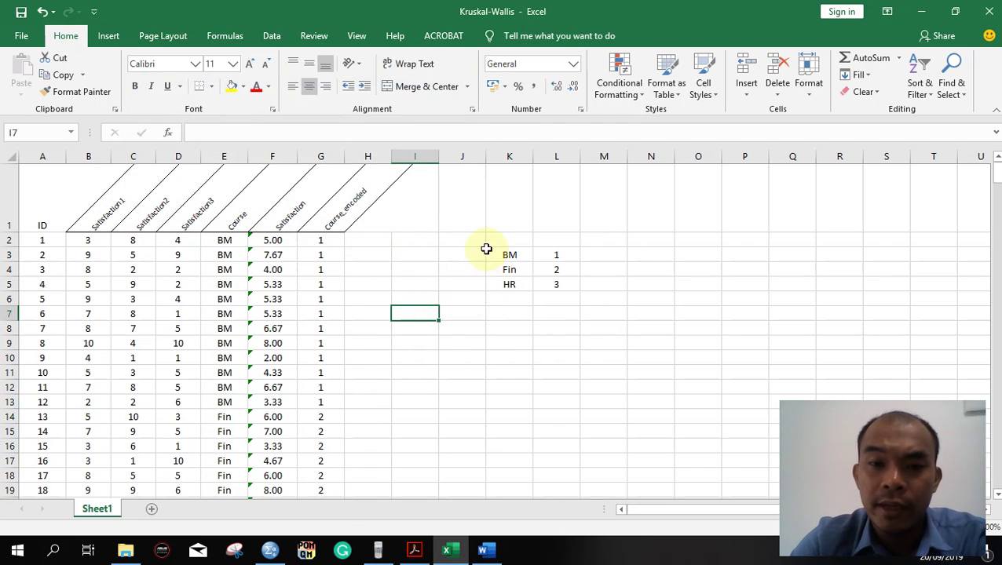
# Copy all Satisfaction and Course_encoded values and switch to the first Satisfaction cell in the SPSS data editor.
pyautogui.moveTo(271, 240); pyautogui.dragTo(306, 474)
pyautogui.hotkey('ctrl', 'c')
pyautogui.hotkey('alt', 'Tab')
pyautogui.hotkey('alt', 'Tab')
pyautogui.hotkey('alt', 'Tab')
pyautogui.hotkey('alt', 'Tab')
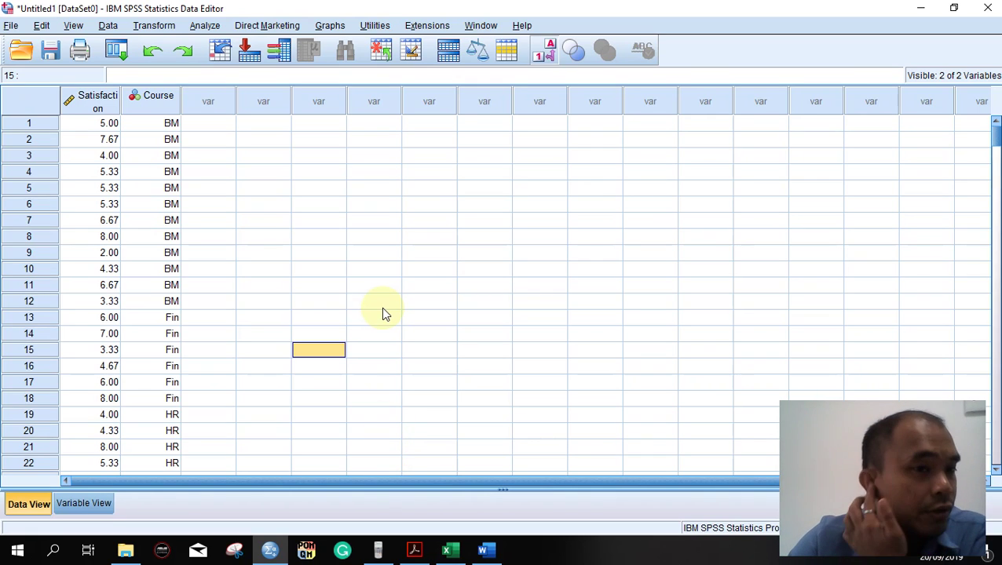
pyautogui.click(100, 124)
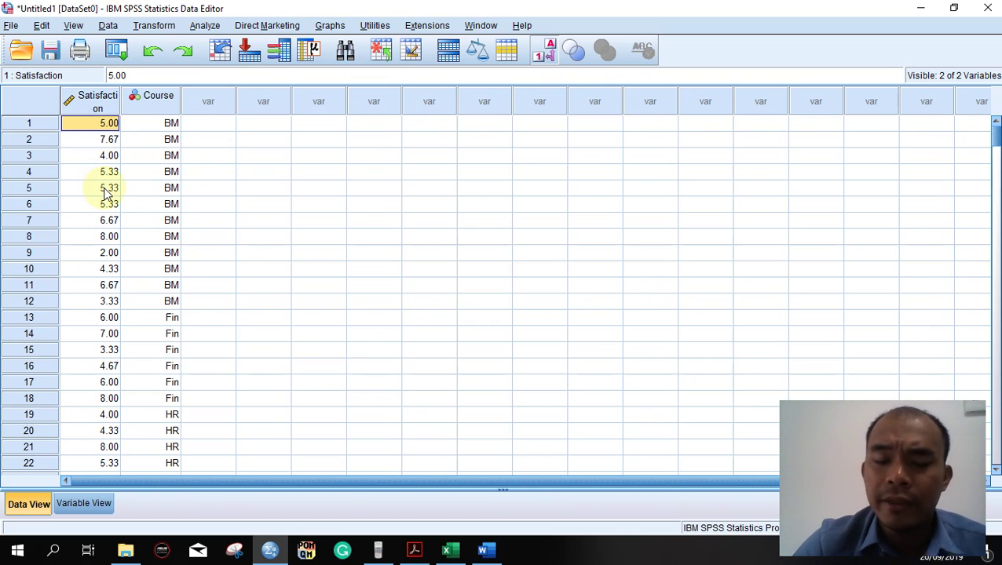
# Reset the Explore analysis and set Satisfaction as dependent and Course as factor, keeping Descriptives with a 95% confidence interval.
pyautogui.click(195, 25)
pyautogui.moveTo(235, 67)
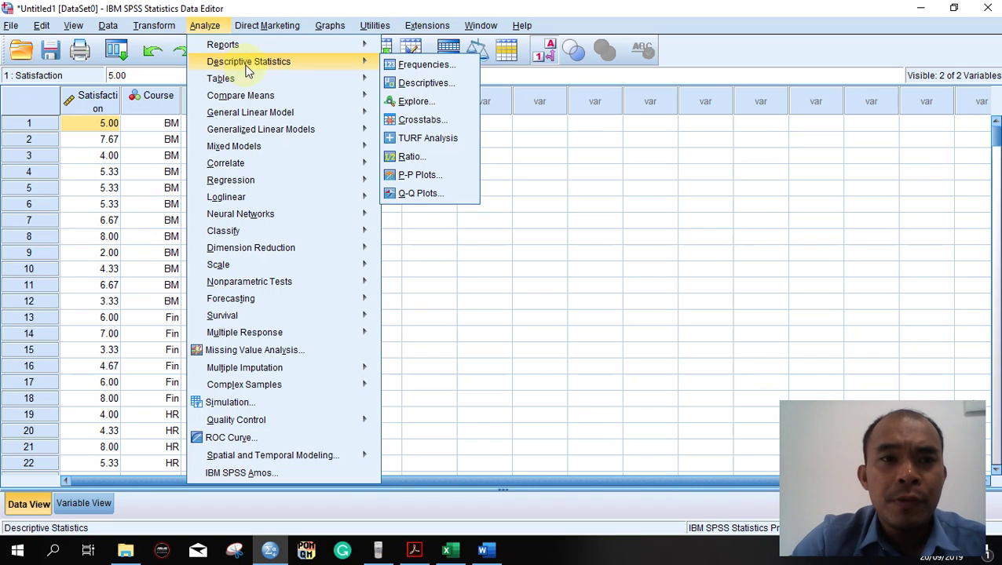
pyautogui.click(424, 102)
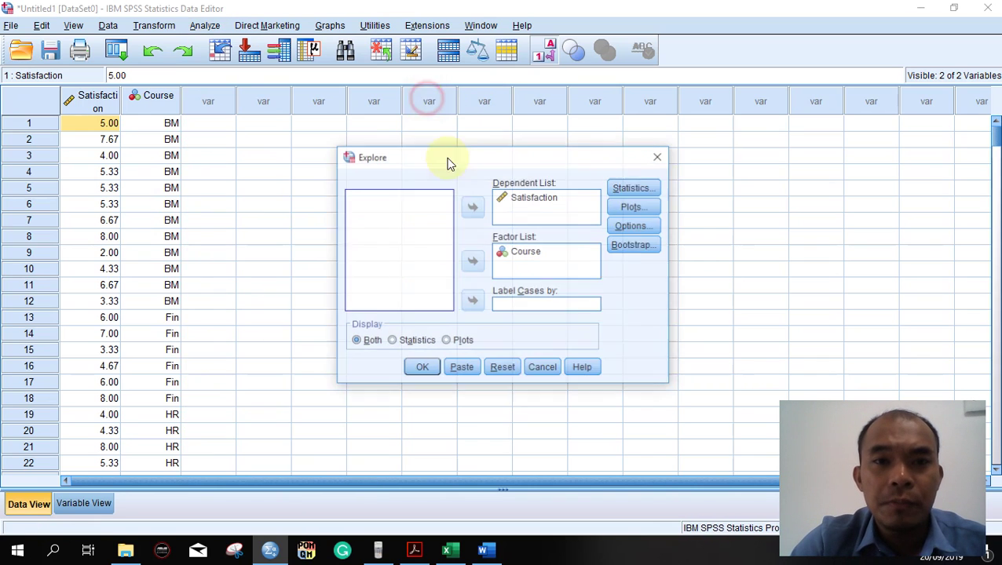
pyautogui.click(500, 368)
pyautogui.moveTo(369, 199); pyautogui.dragTo(543, 253)
pyautogui.click(638, 187)
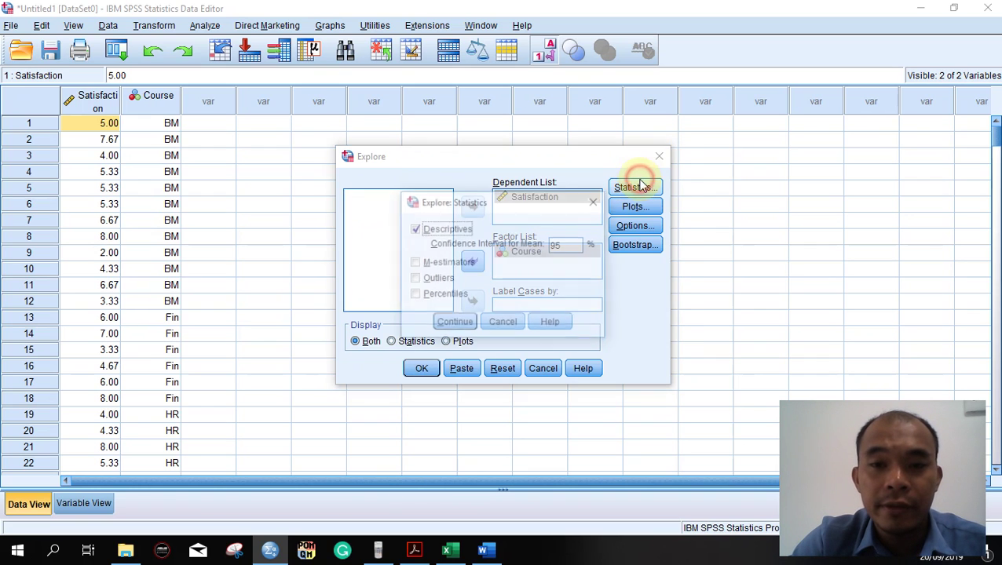
pyautogui.click(454, 323)
# Configure the Explore plots with a histogram instead of stem-and-leaf, normality plots with tests, and an untransformed Levene test.
pyautogui.click(636, 206)
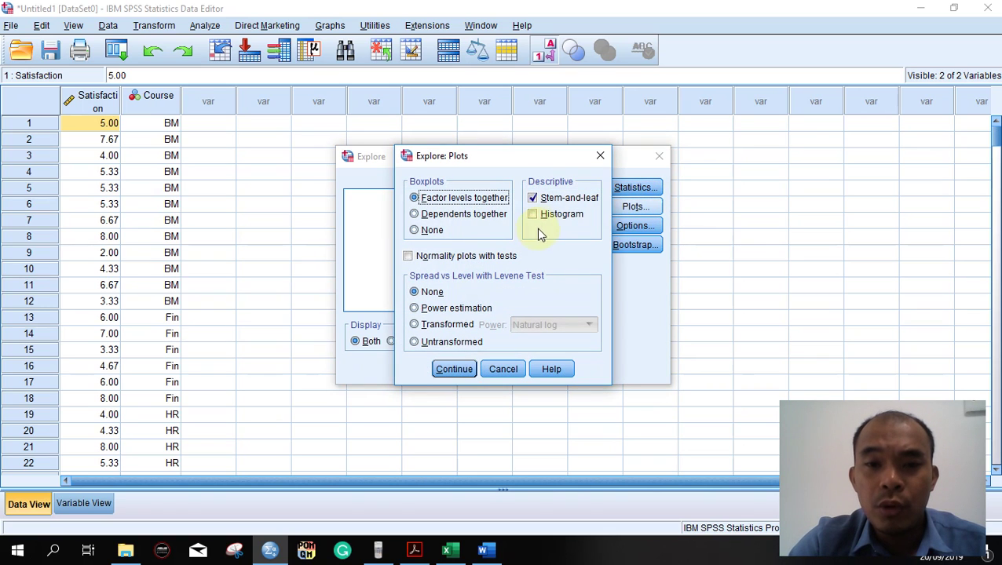
pyautogui.click(551, 221)
pyautogui.click(533, 199)
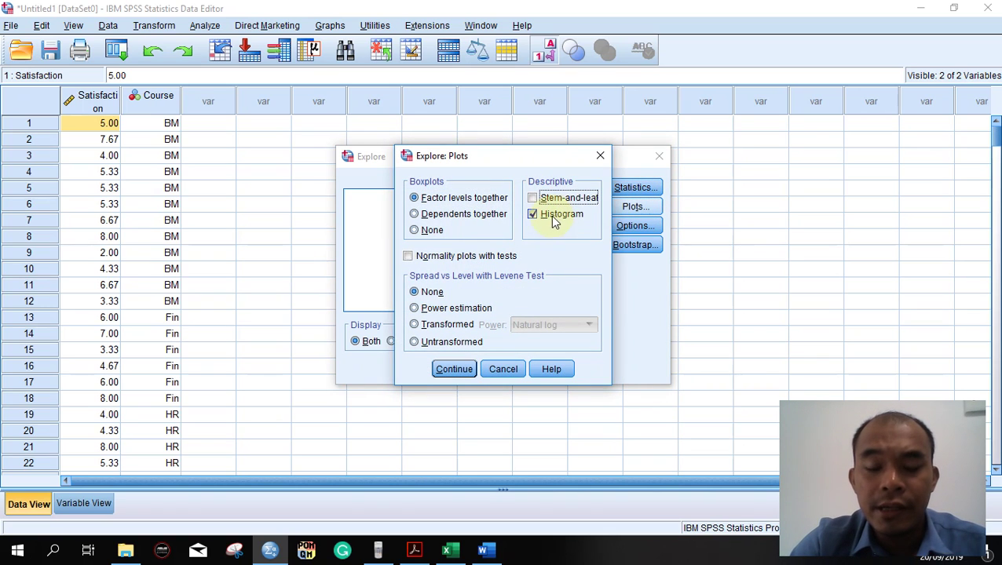
pyautogui.click(442, 256)
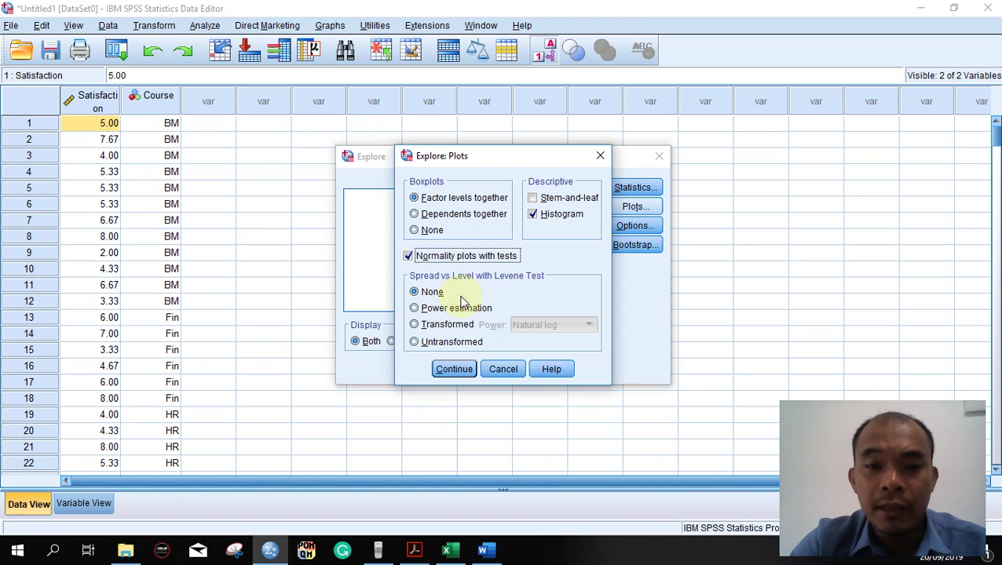
pyautogui.click(445, 340)
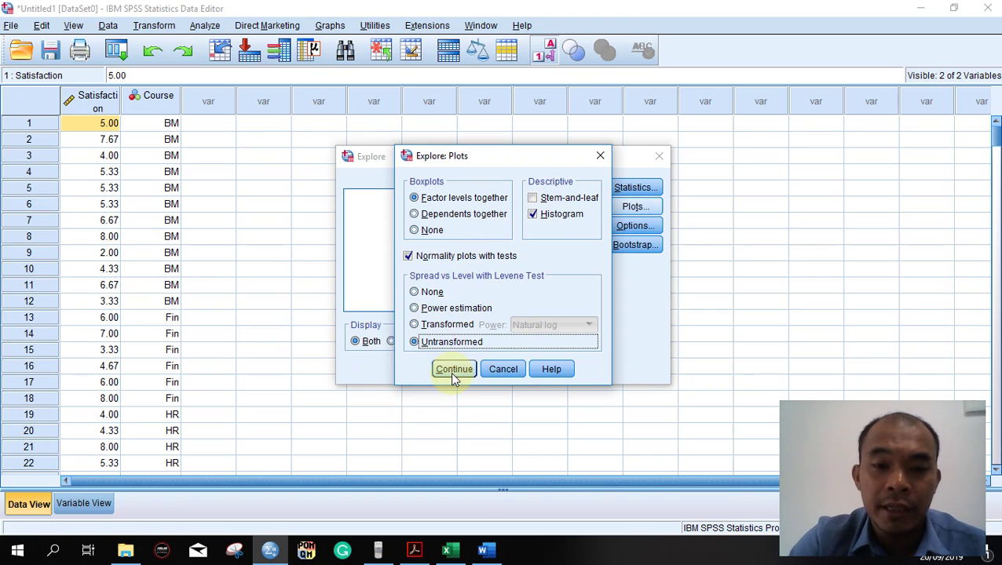
pyautogui.click(454, 370)
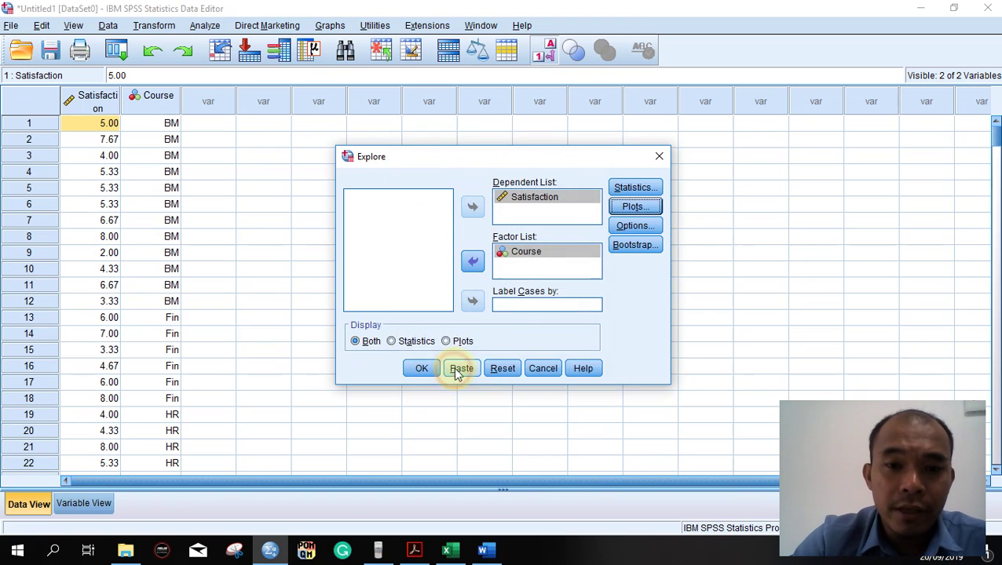
# Run the Explore analysis and go to its Tests of Normality and Test of Homogeneity of Variance tables.
pyautogui.click(422, 369)
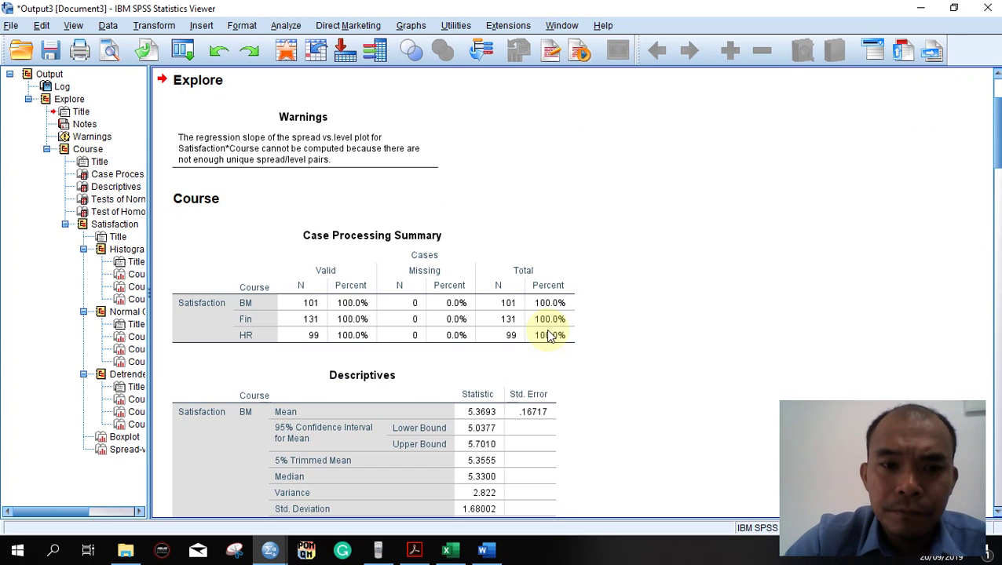
pyautogui.scroll(-10, 542, 251)
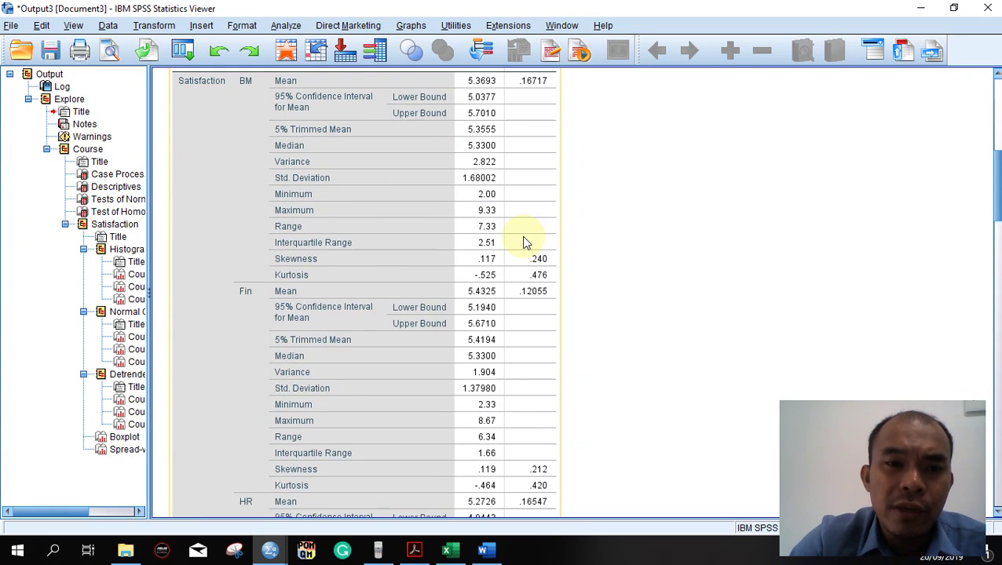
pyautogui.scroll(-10, 526, 243)
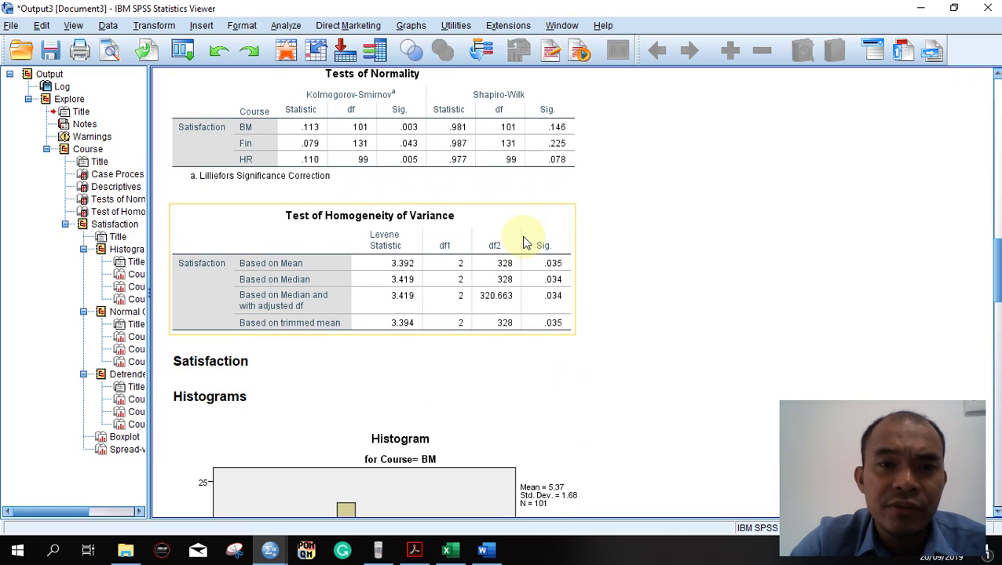
# Launch the Snipping Tool and capture the Tests of Normality table from the SPSS output.
pyautogui.scroll(3, 386, 135)
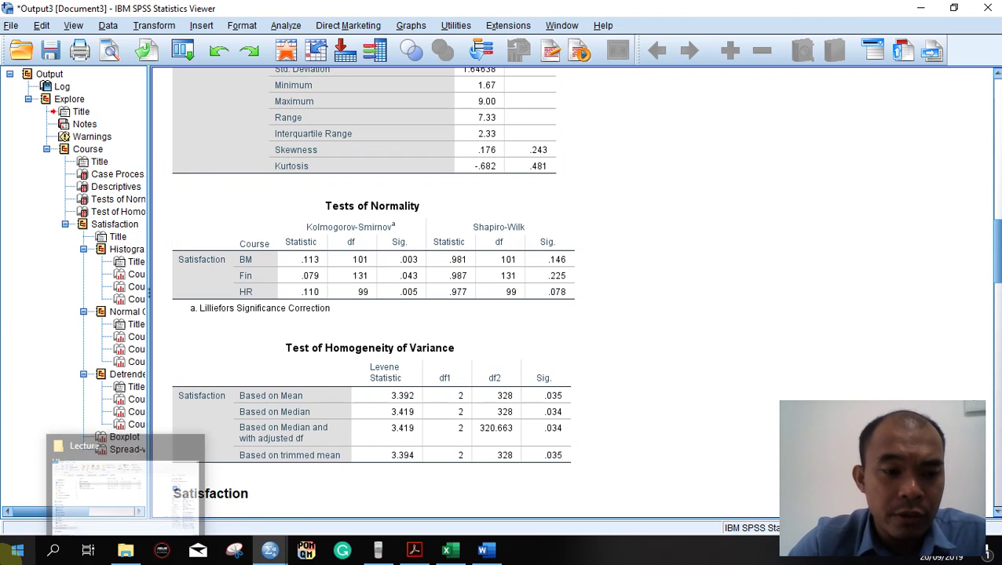
pyautogui.click(11, 551)
pyautogui.write('snipping')
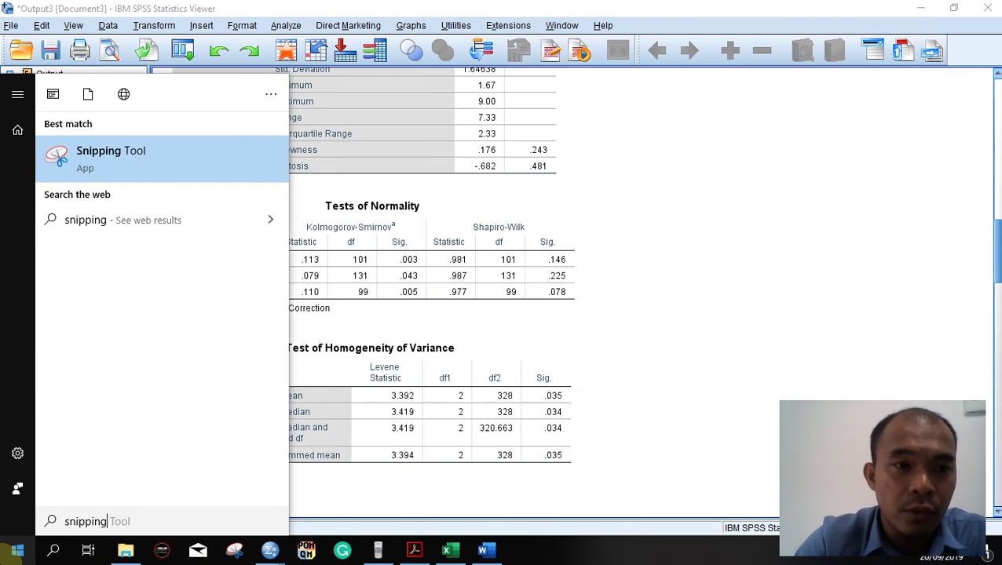
pyautogui.press('Return')
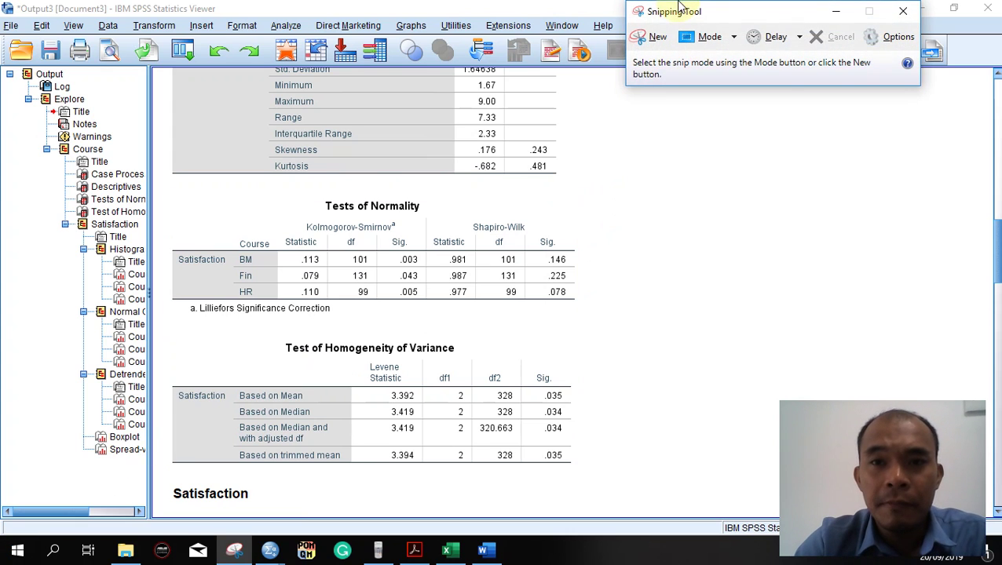
pyautogui.click(657, 39)
pyautogui.moveTo(165, 198); pyautogui.dragTo(584, 319)
# Switch to the Kruskal-Wallis Word document and paste the captured table below the Normality paragraph in C.1 Assumptions.
pyautogui.hotkey('alt', 'Tab')
pyautogui.press('Tab')
pyautogui.hotkey('alt', 'Tab')
pyautogui.hotkey('alt', 'Tab')
pyautogui.hotkey('alt', 'Tab')
pyautogui.click(324, 395)
pyautogui.scroll(-7, 486, 334)
pyautogui.scroll(-5, 486, 336)
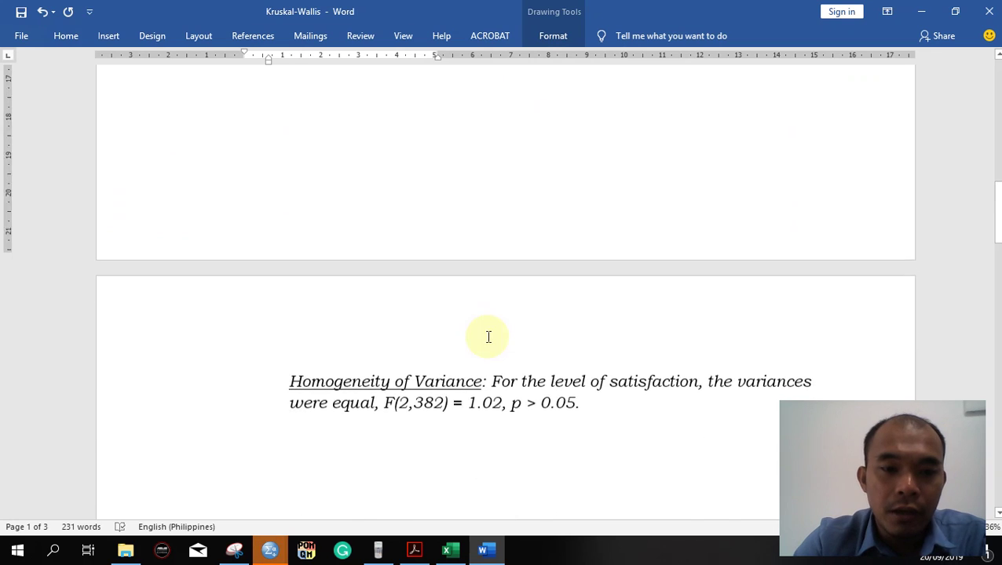
pyautogui.scroll(7, 487, 336)
pyautogui.click(338, 295)
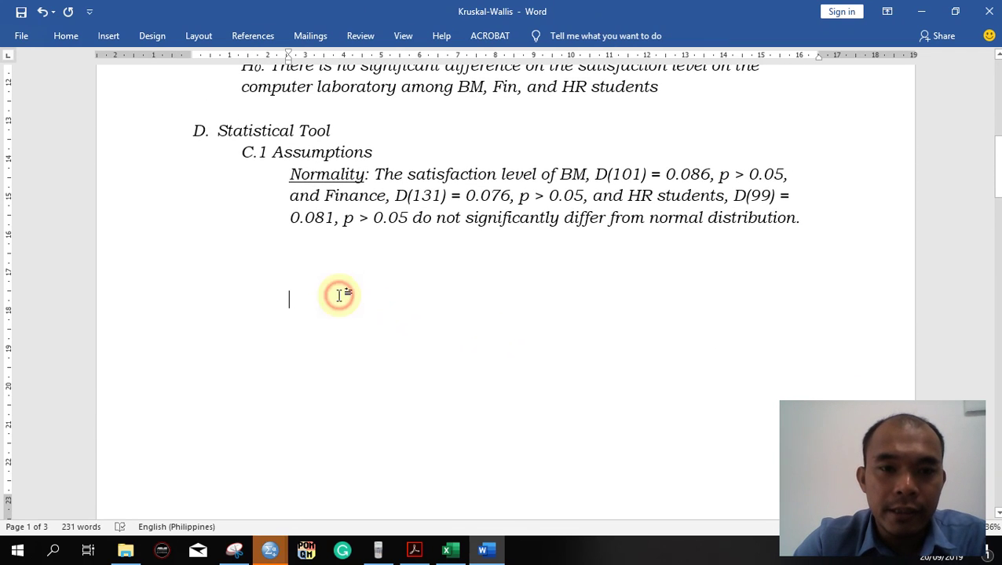
pyautogui.click(351, 276)
pyautogui.hotkey('ctrl', 'v')
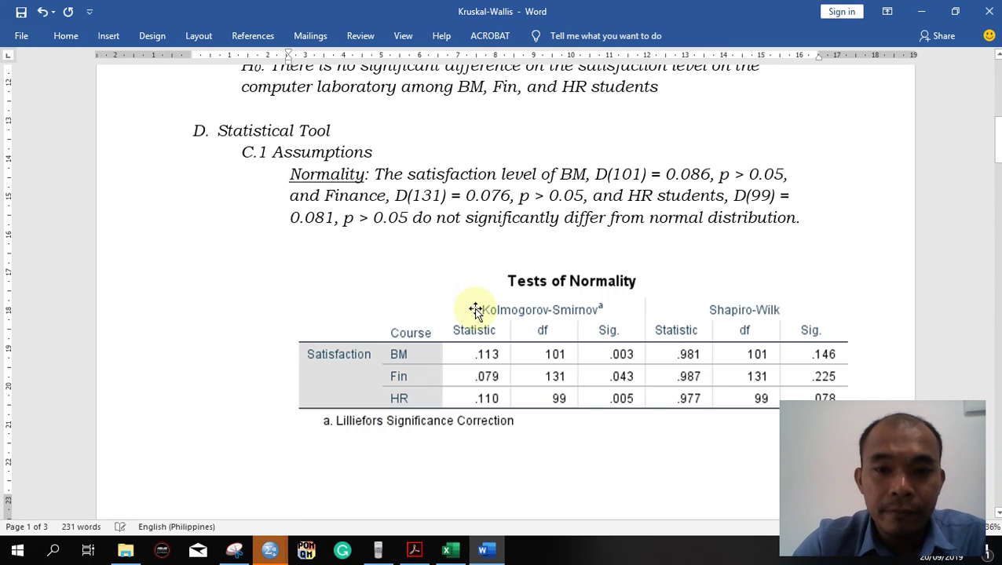
# Shrink the pasted Tests of Normality picture proportionally to about 13 cm wide.
pyautogui.click(495, 318)
pyautogui.scroll(-1, 801, 333)
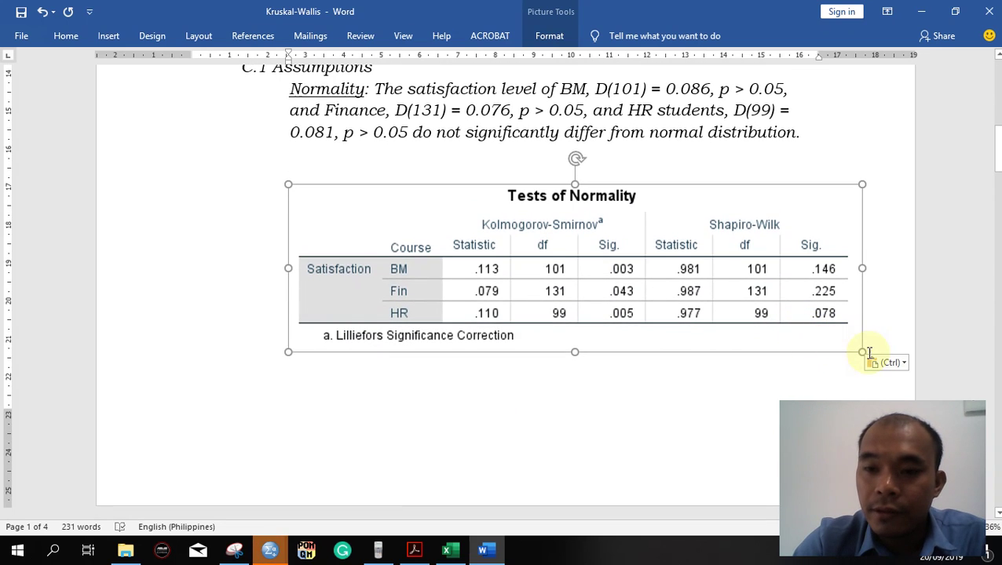
pyautogui.moveTo(861, 352); pyautogui.dragTo(775, 317)
pyautogui.click(682, 369)
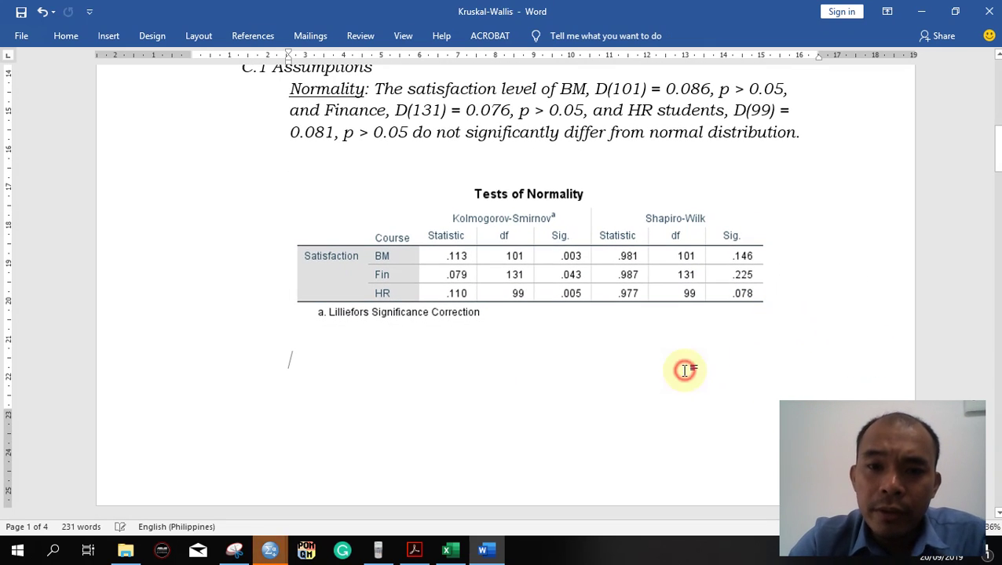
pyautogui.scroll(3, 683, 371)
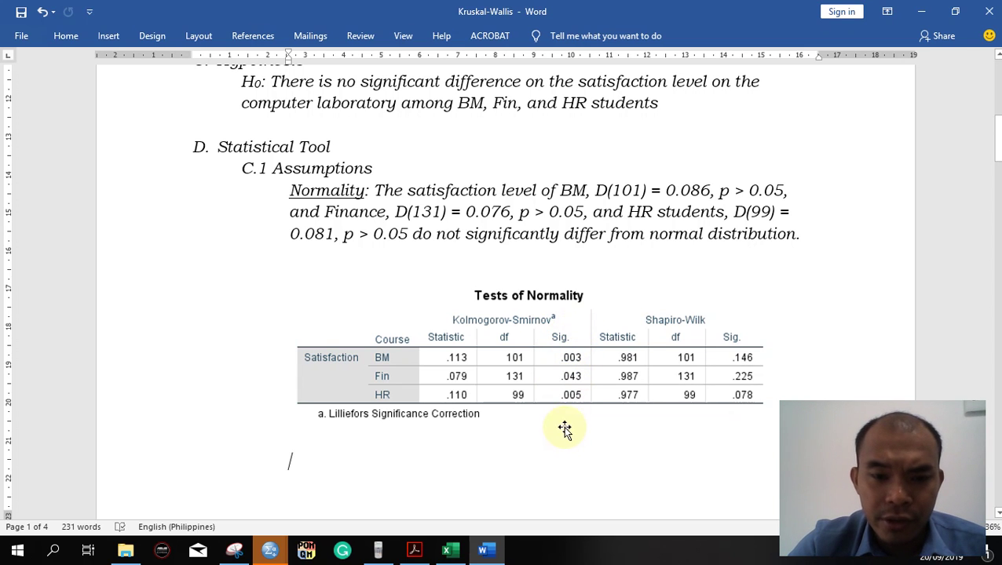
# Open the Guidelines Word document from the Lecture folder in File Explorer.
pyautogui.click(495, 547)
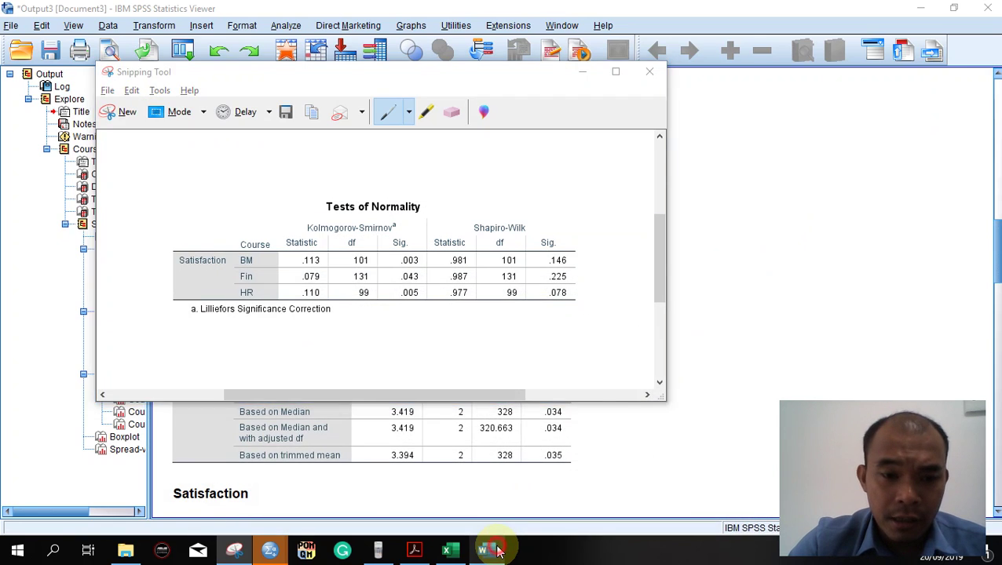
pyautogui.click(495, 549)
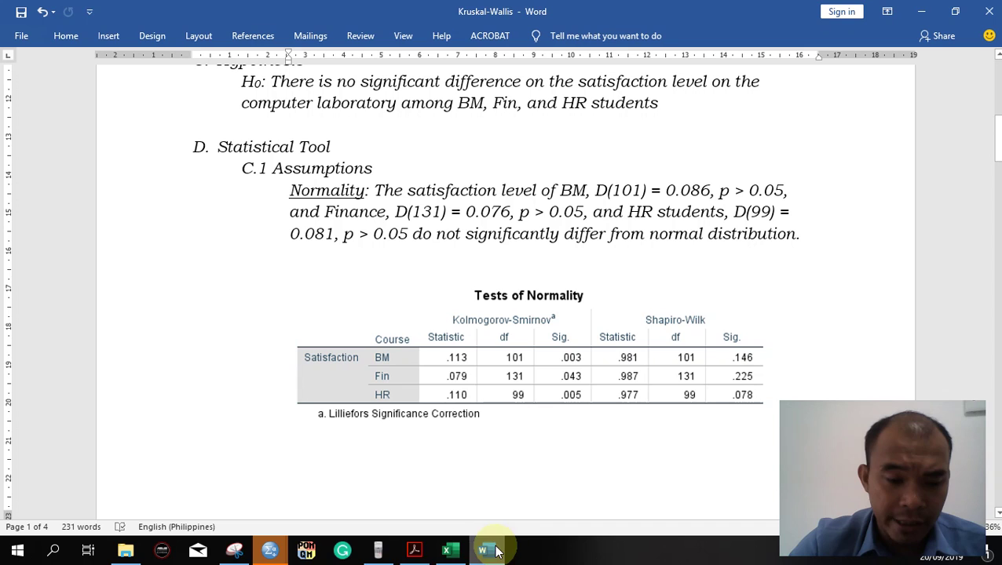
pyautogui.click(126, 550)
pyautogui.click(223, 159)
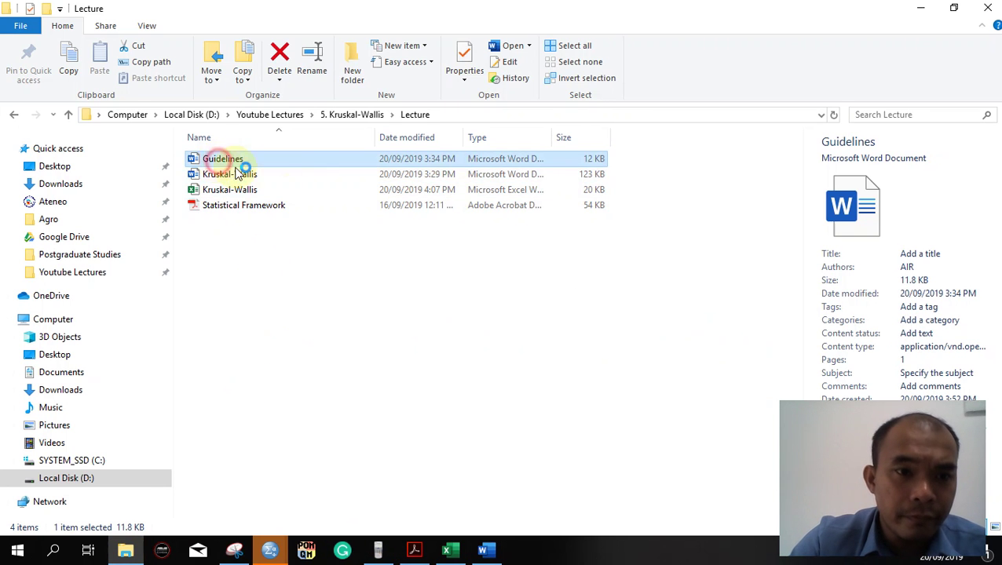
pyautogui.hotkey('alt', 'Tab')
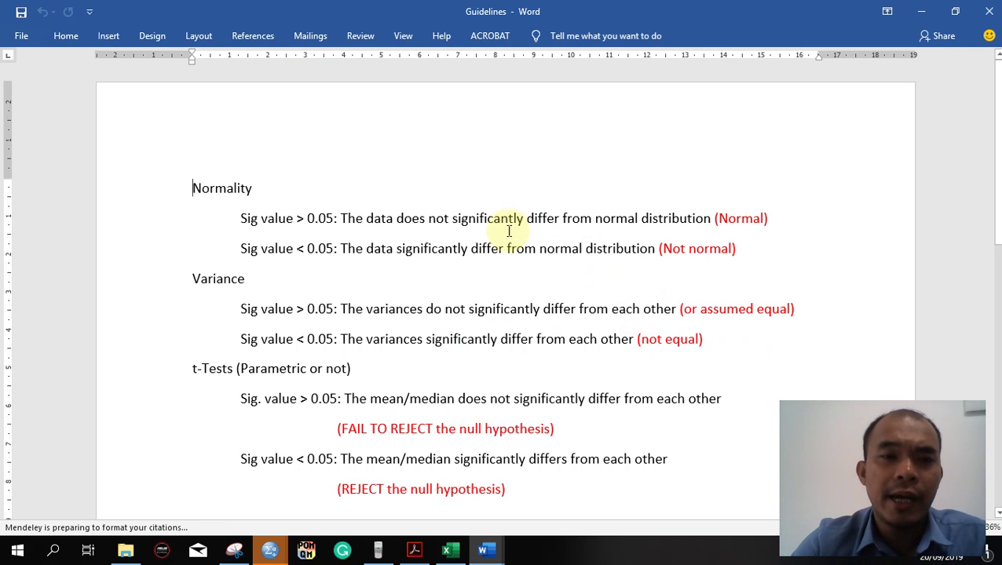
# Review the Normality criteria in the Guidelines, highlighting the "Sig value < 0.05" rule and its "Not normal" verdict.
pyautogui.scroll(-3, 509, 230)
pyautogui.scroll(2, 507, 228)
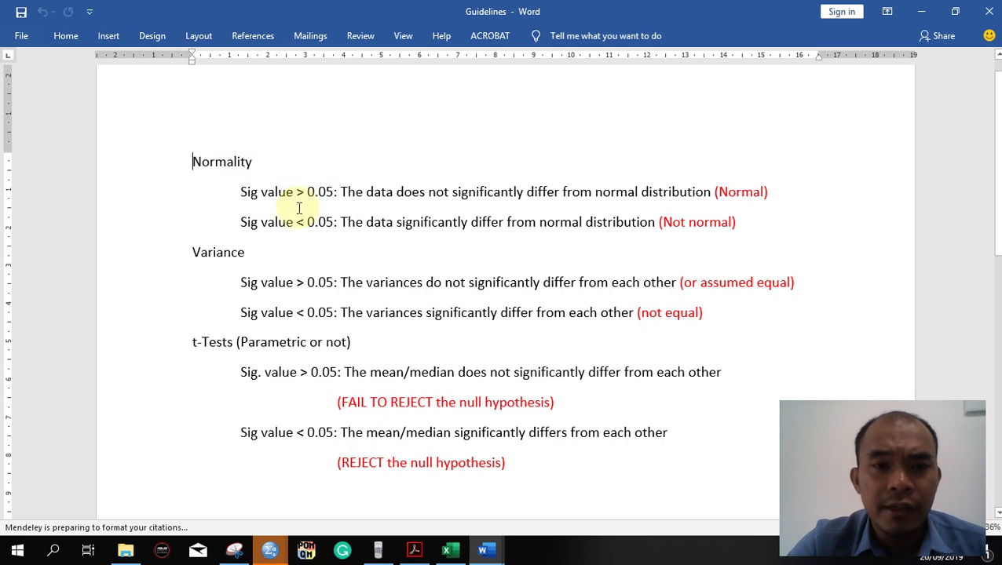
pyautogui.moveTo(262, 222); pyautogui.dragTo(334, 222)
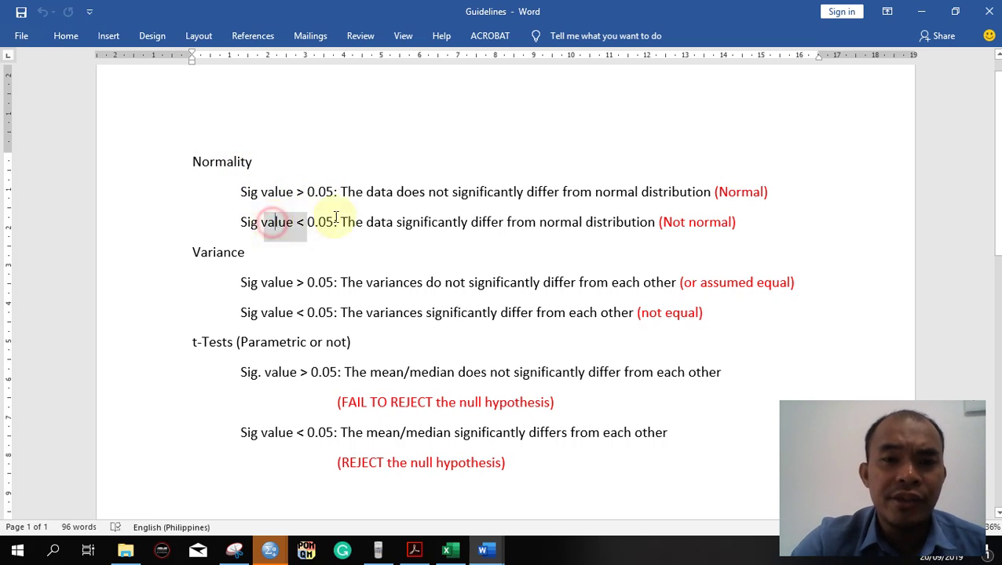
pyautogui.click(395, 222)
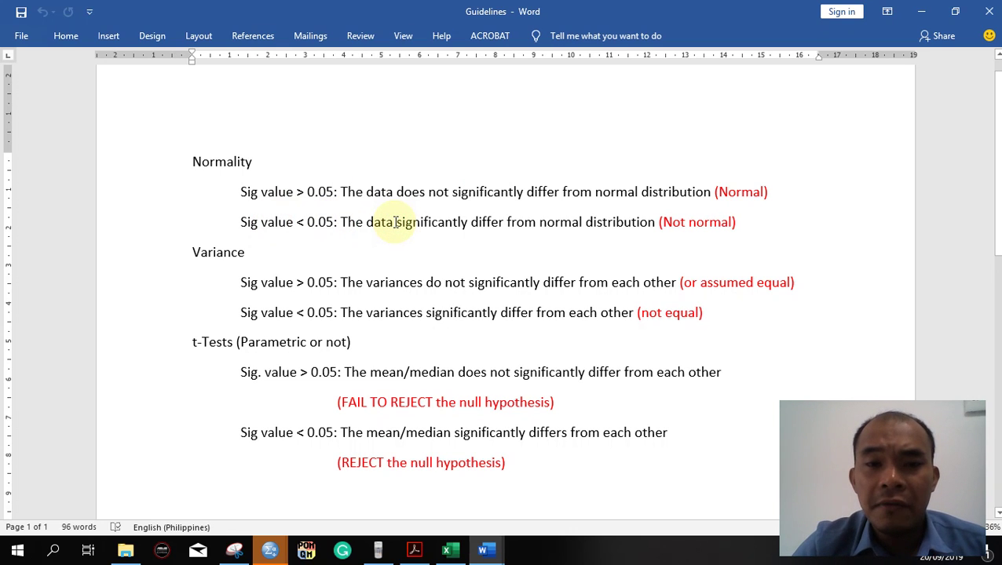
pyautogui.moveTo(663, 223); pyautogui.dragTo(730, 222)
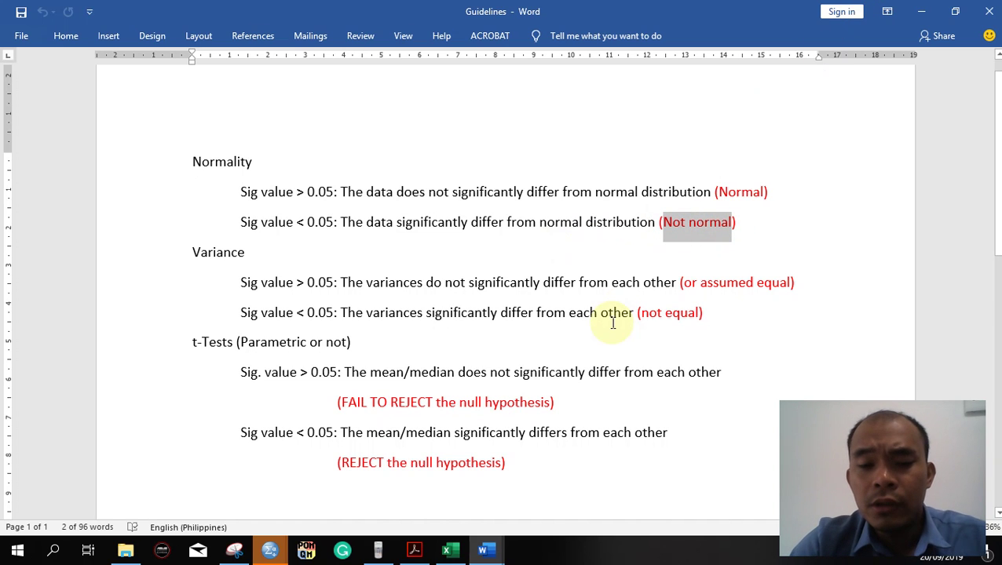
# Return to the Kruskal-Wallis document and examine the Kolmogorov-Smirnov Sig. values for BM, Fin and HR.
pyautogui.click(269, 550)
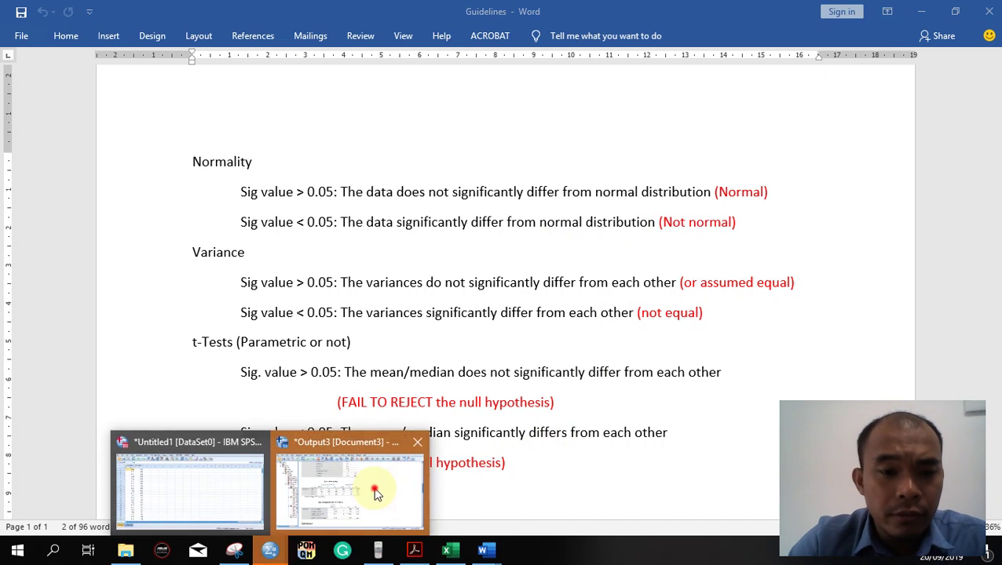
pyautogui.click(375, 493)
pyautogui.moveTo(497, 543)
pyautogui.moveTo(474, 481)
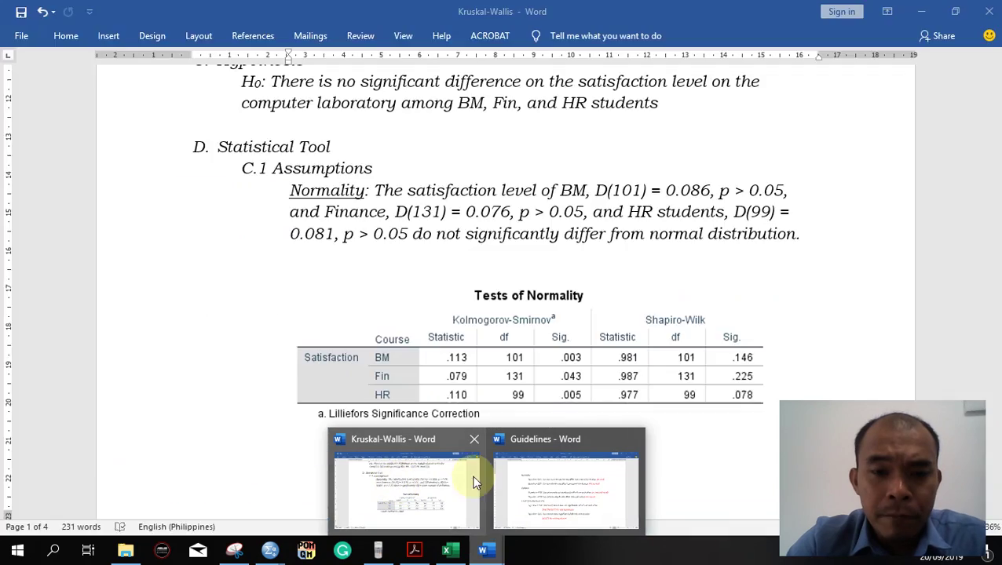
pyautogui.click(428, 480)
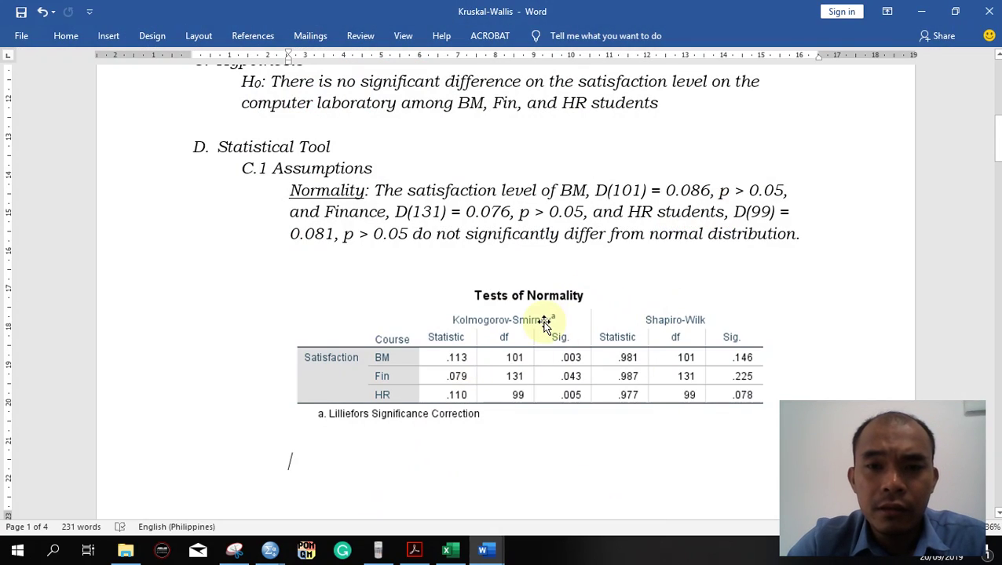
pyautogui.scroll(-2, 544, 324)
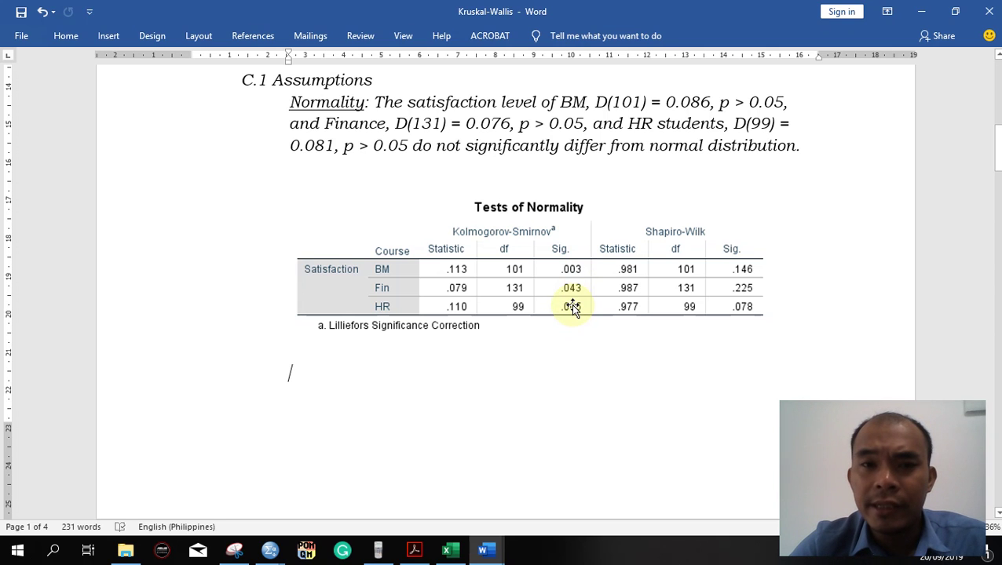
# Switch to the SPSS output and capture the Test of Homogeneity of Variance table with the Snipping Tool.
pyautogui.hotkey('alt', 'Tab')
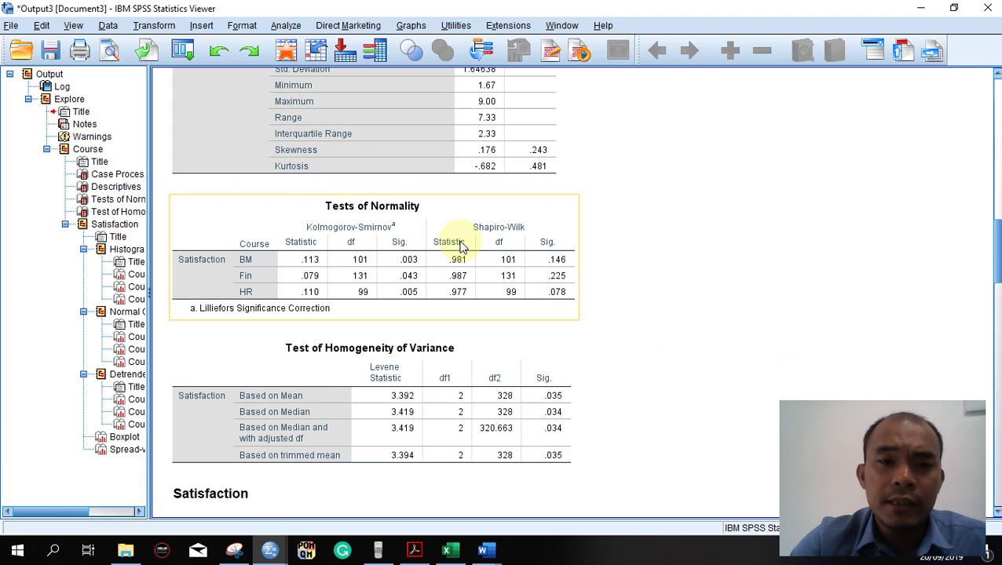
pyautogui.scroll(-2, 463, 243)
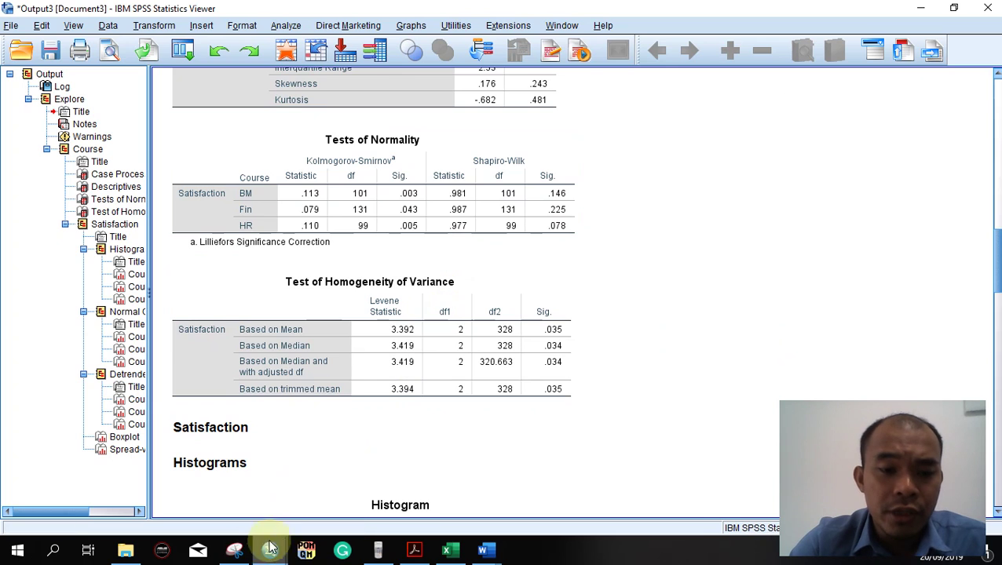
pyautogui.click(234, 549)
pyautogui.click(234, 551)
pyautogui.moveTo(166, 272); pyautogui.dragTo(576, 406)
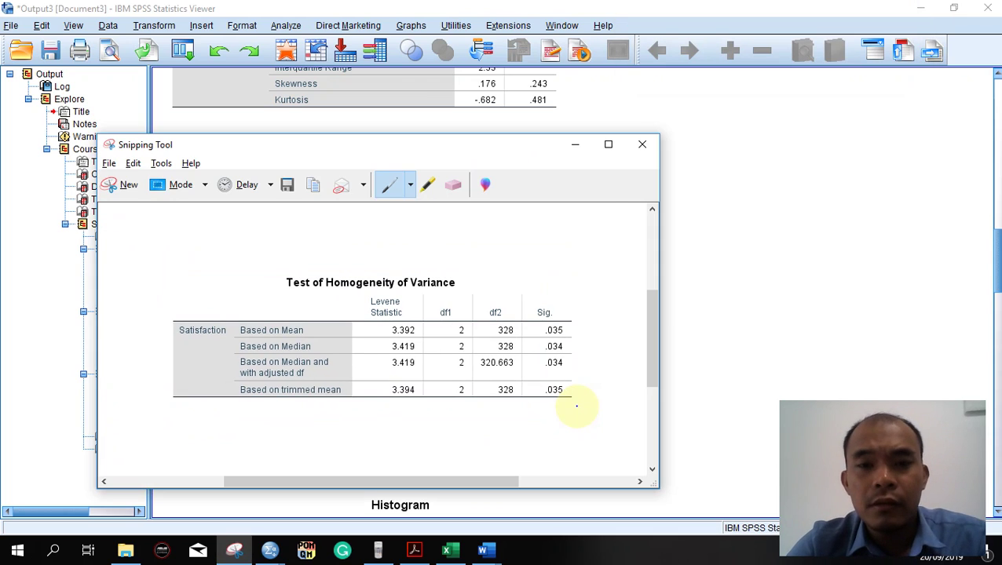
# Switch back to the Kruskal-Wallis document and delete the blank lines above the Homogeneity of Variance paragraph.
pyautogui.hotkey('alt', 'Tab')
pyautogui.press('Tab')
pyautogui.scroll(-10, 510, 363)
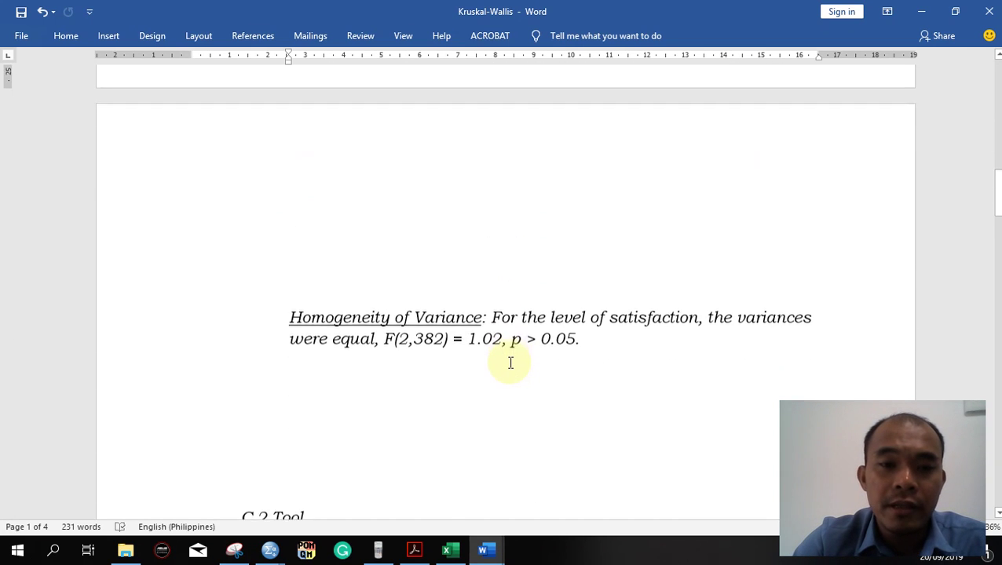
pyautogui.scroll(-3, 496, 344)
pyautogui.scroll(4, 345, 165)
pyautogui.click(300, 228)
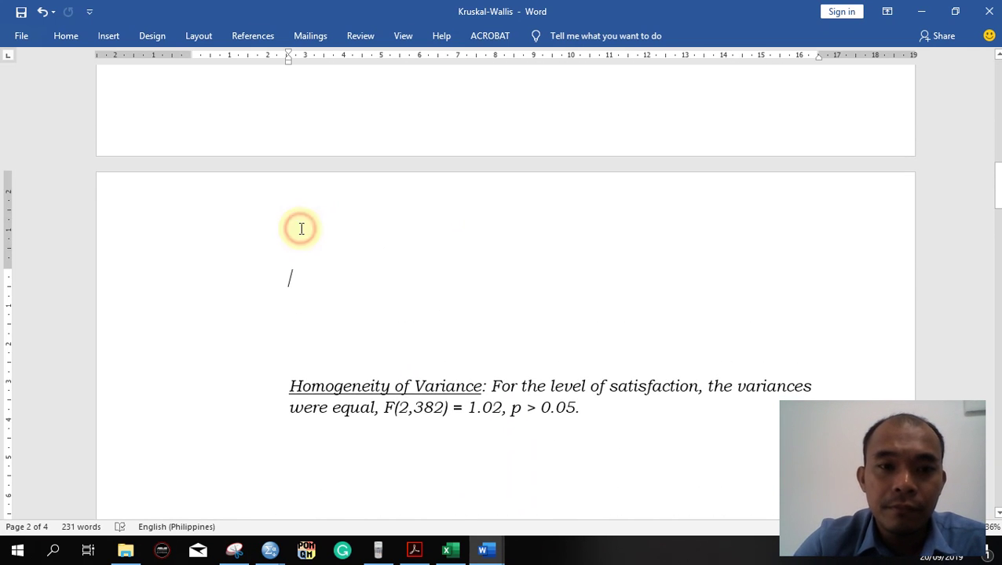
pyautogui.press('Delete')
pyautogui.press('Delete')
pyautogui.press('Delete')
pyautogui.press('Delete')
pyautogui.press('Delete')
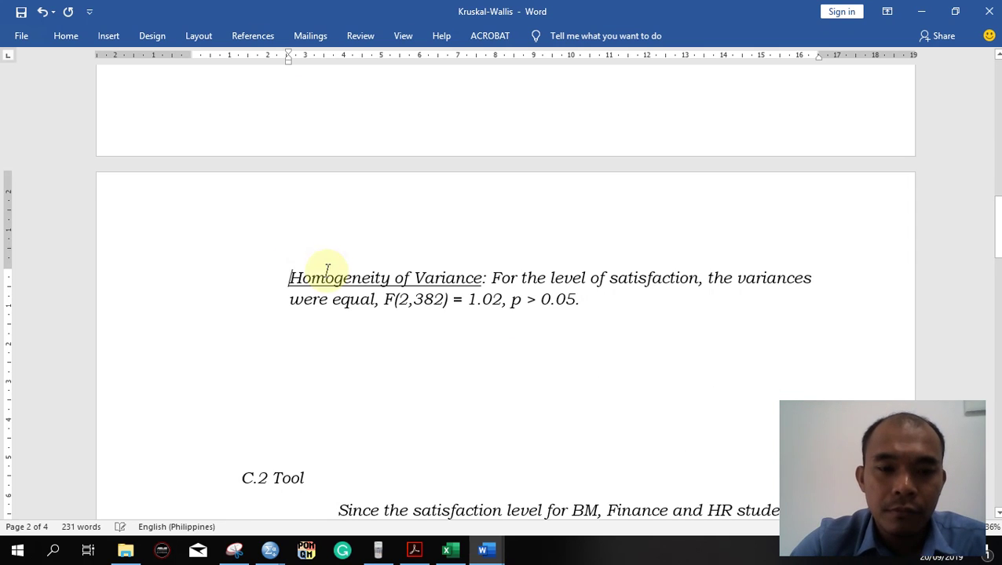
# Add a new line after the Homogeneity of Variance paragraph and paste the captured table there.
pyautogui.click(591, 298)
pyautogui.press('Return')
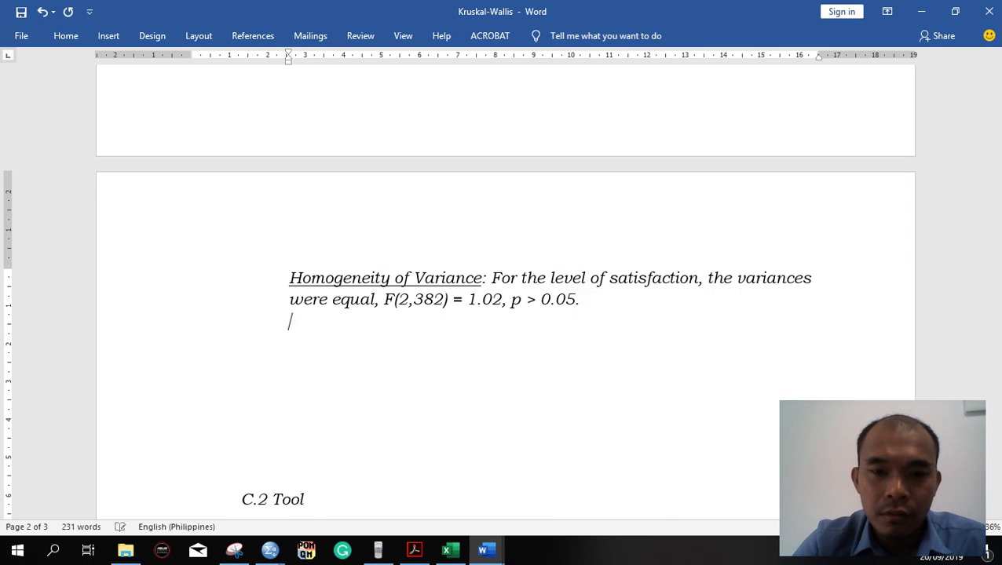
pyautogui.hotkey('ctrl', 'v')
pyautogui.scroll(-2, 599, 406)
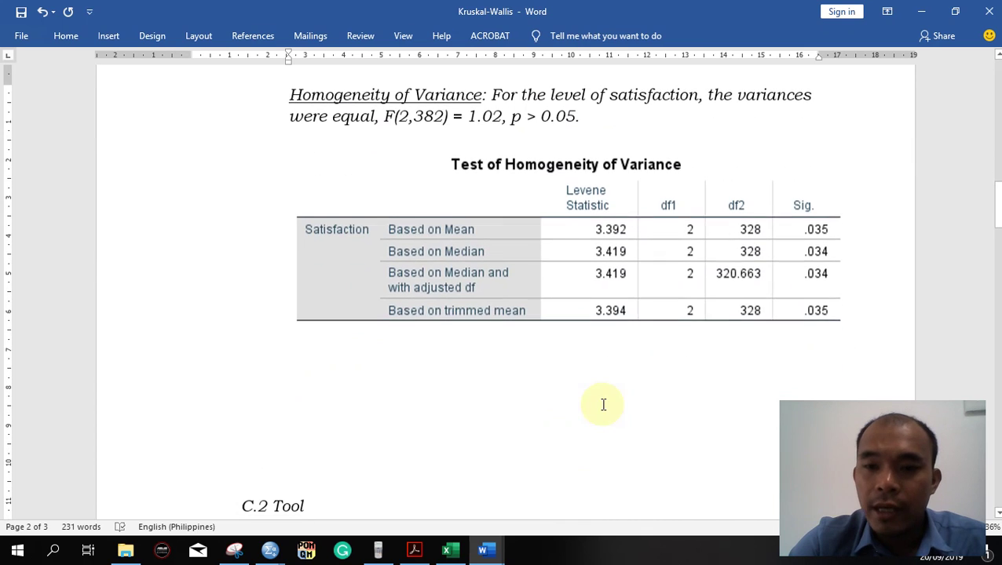
# Shrink the pasted Test of Homogeneity of Variance picture proportionally to about 12 cm wide.
pyautogui.click(793, 289)
pyautogui.moveTo(850, 330); pyautogui.dragTo(739, 292)
pyautogui.click(779, 230)
pyautogui.scroll(2, 778, 230)
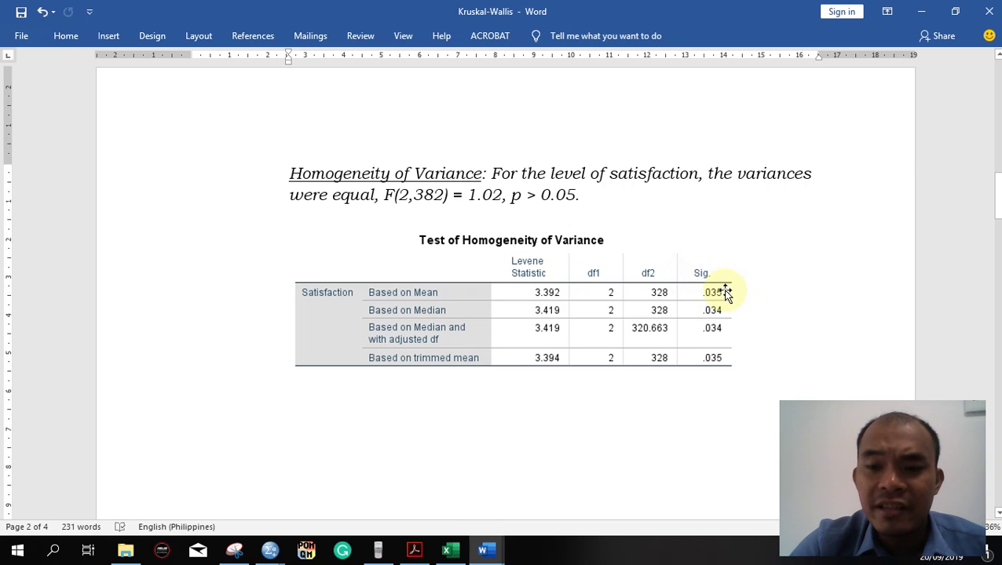
# Consult the variance criteria in the Guidelines document and the test-selection chart in the Statistical Framework PDF in Acrobat.
pyautogui.moveTo(487, 547)
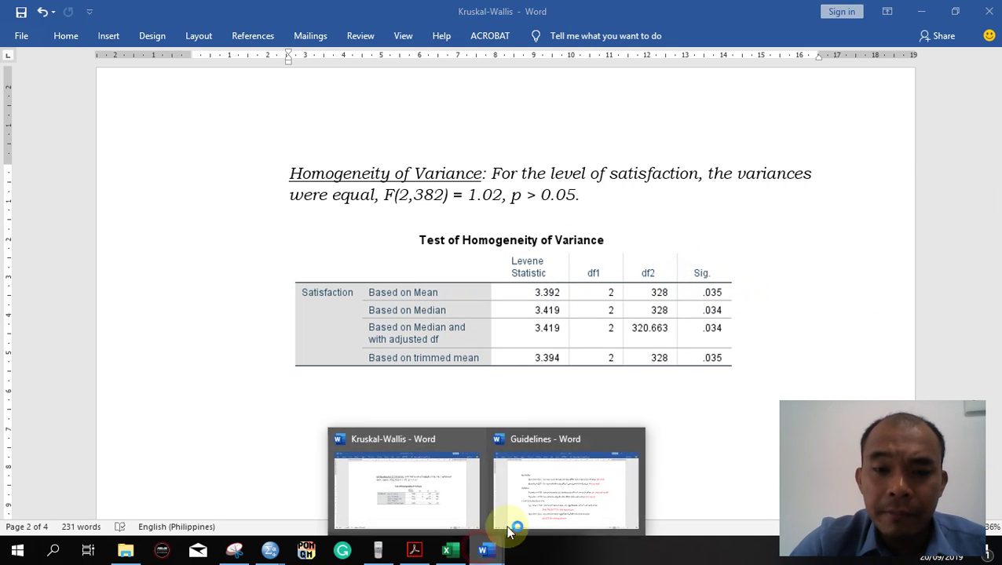
pyautogui.click(550, 508)
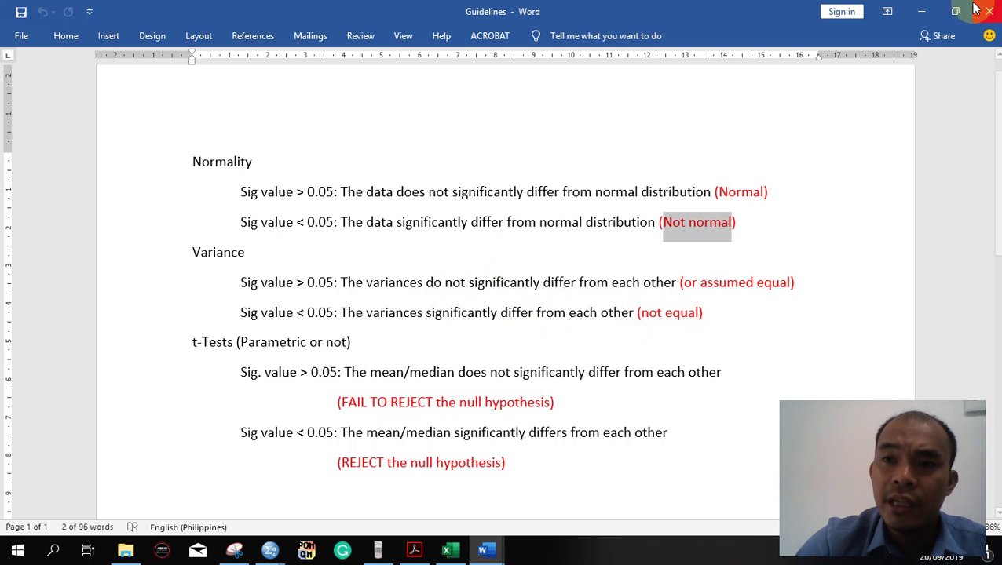
pyautogui.click(934, 13)
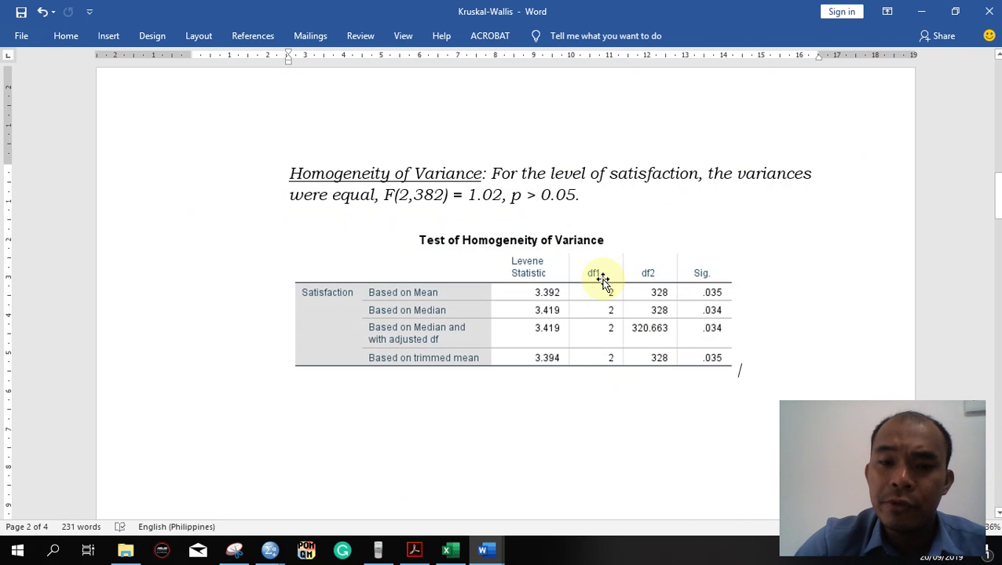
pyautogui.click(414, 550)
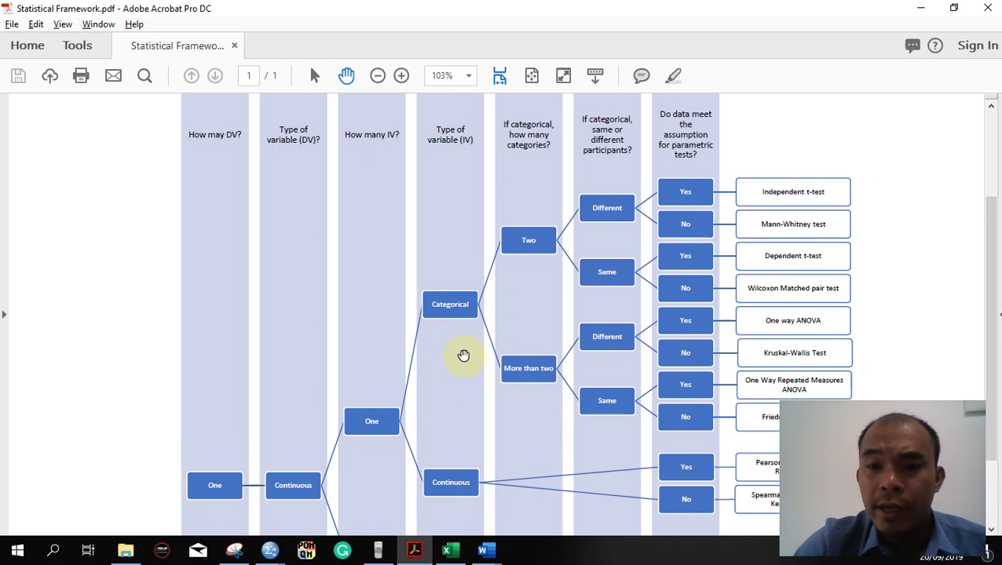
pyautogui.scroll(-1, 463, 355)
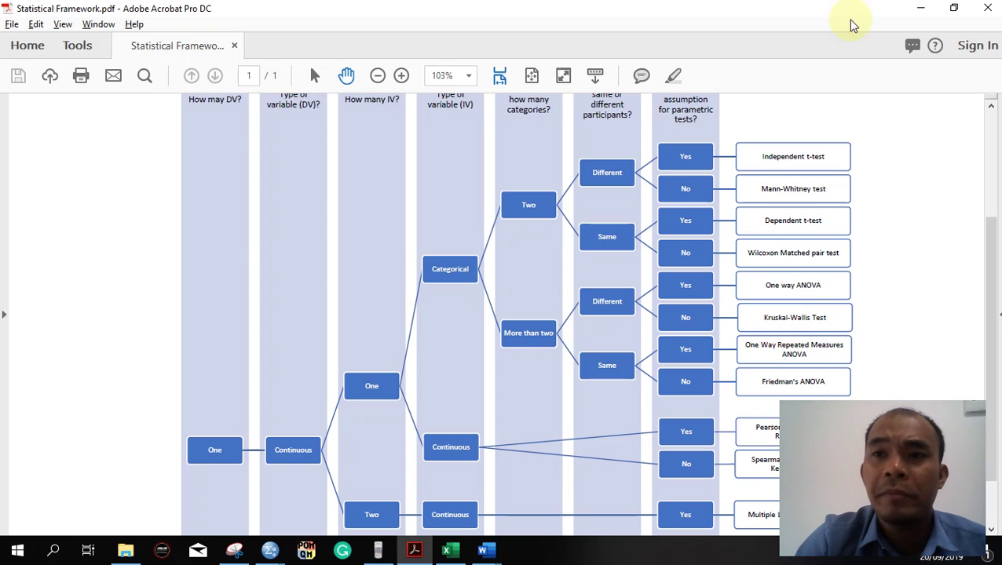
# Leave the Statistical Framework PDF and switch to the SPSS Data Editor holding the Satisfaction and Course data.
pyautogui.click(920, 8)
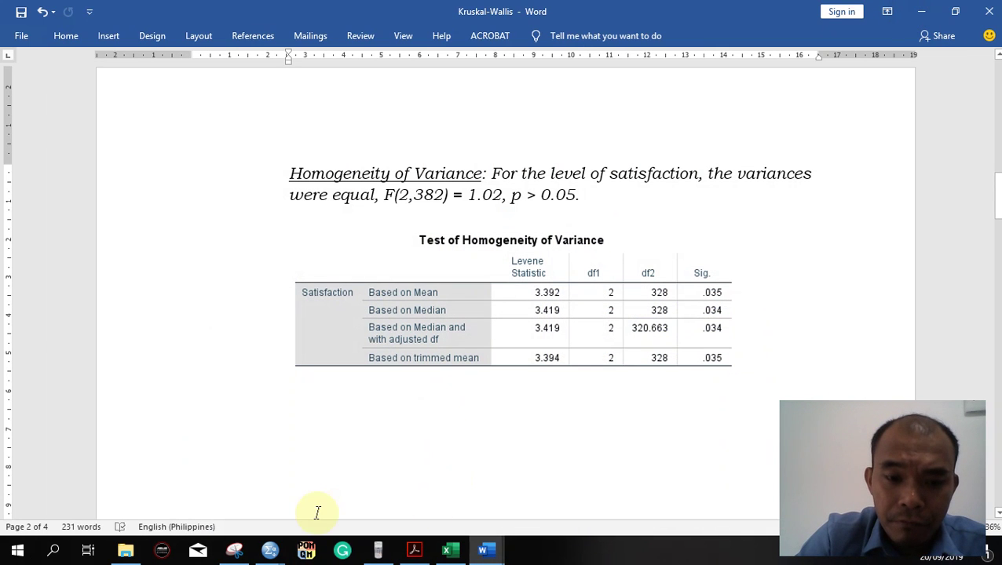
pyautogui.click(385, 467)
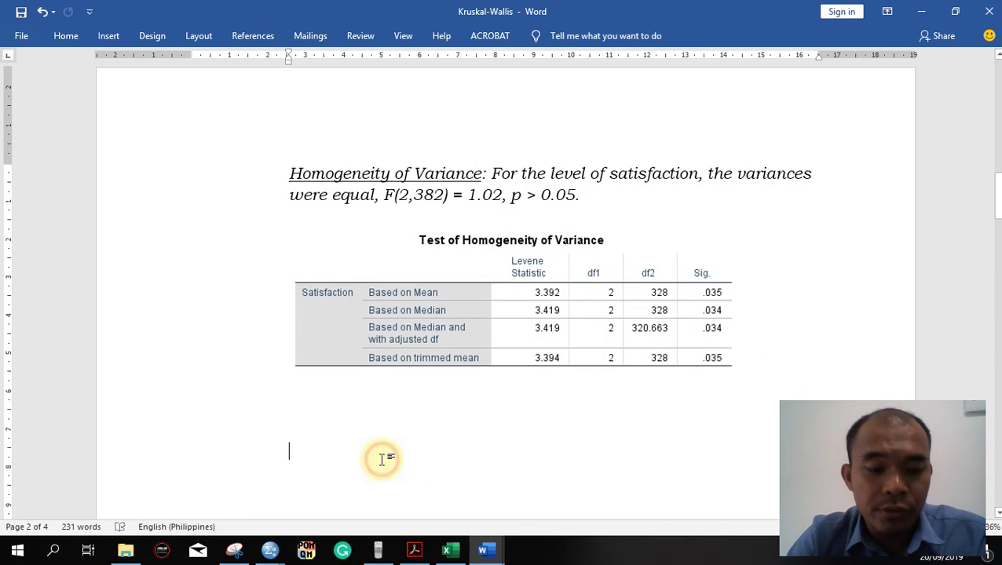
pyautogui.click(269, 549)
pyautogui.click(224, 517)
pyautogui.click(397, 302)
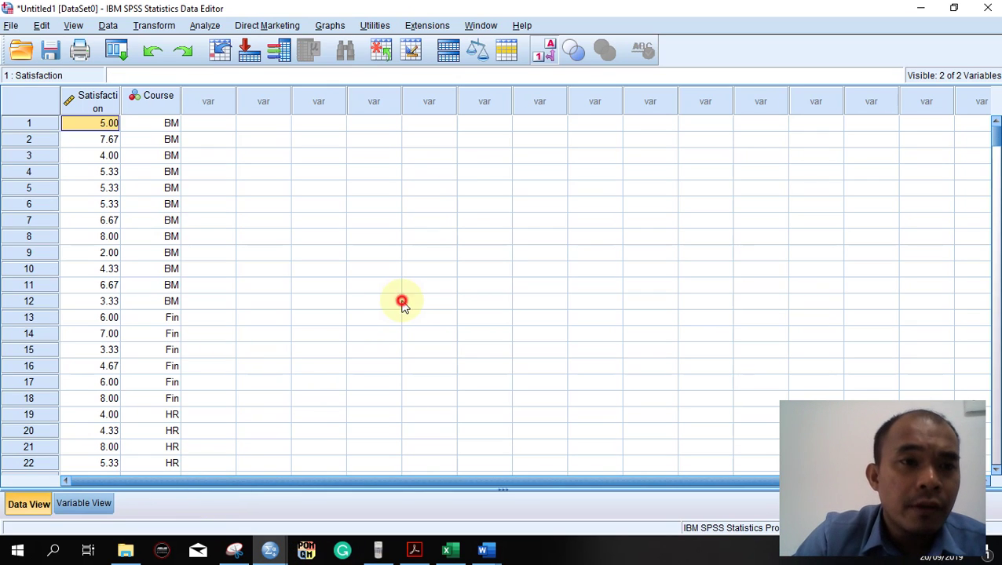
# Set up the legacy nonparametric test for K independent samples with Satisfaction as test variable and Course as grouping variable.
pyautogui.click(208, 29)
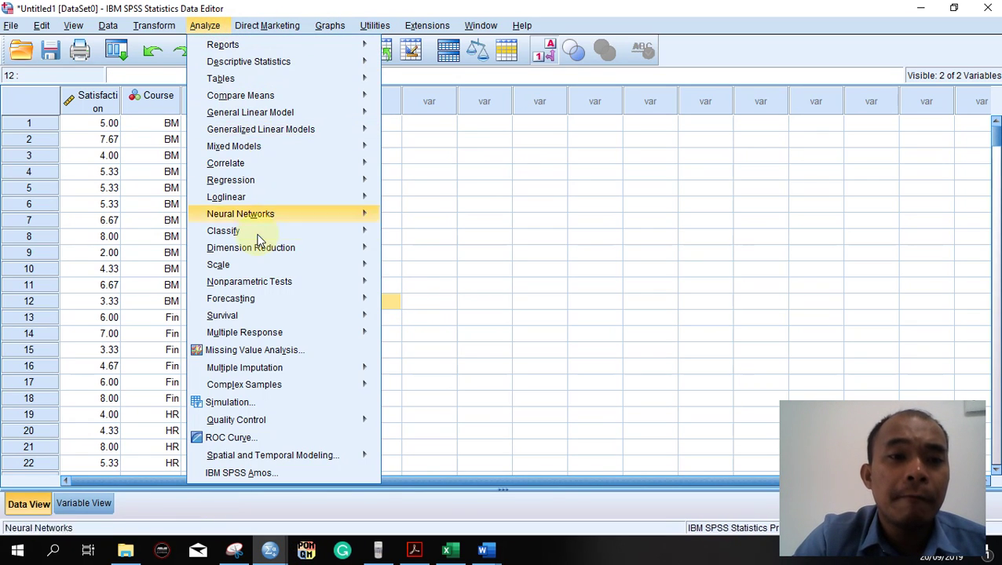
pyautogui.moveTo(269, 283)
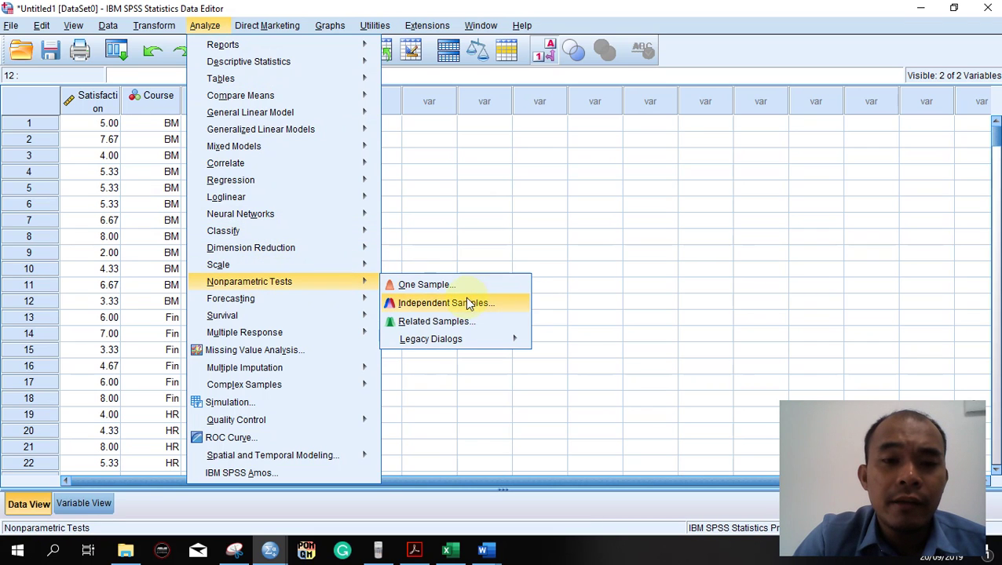
pyautogui.moveTo(465, 342)
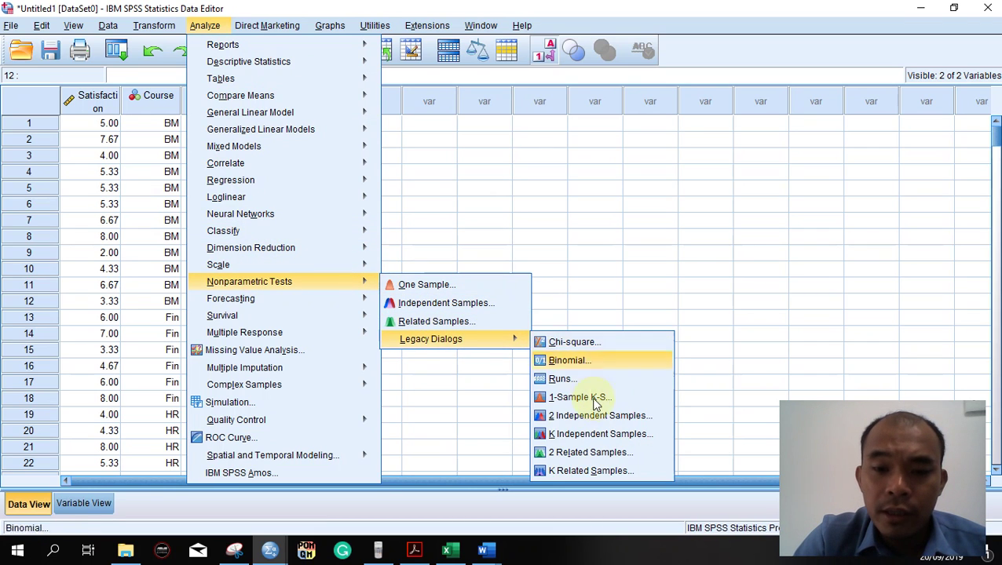
pyautogui.click(597, 442)
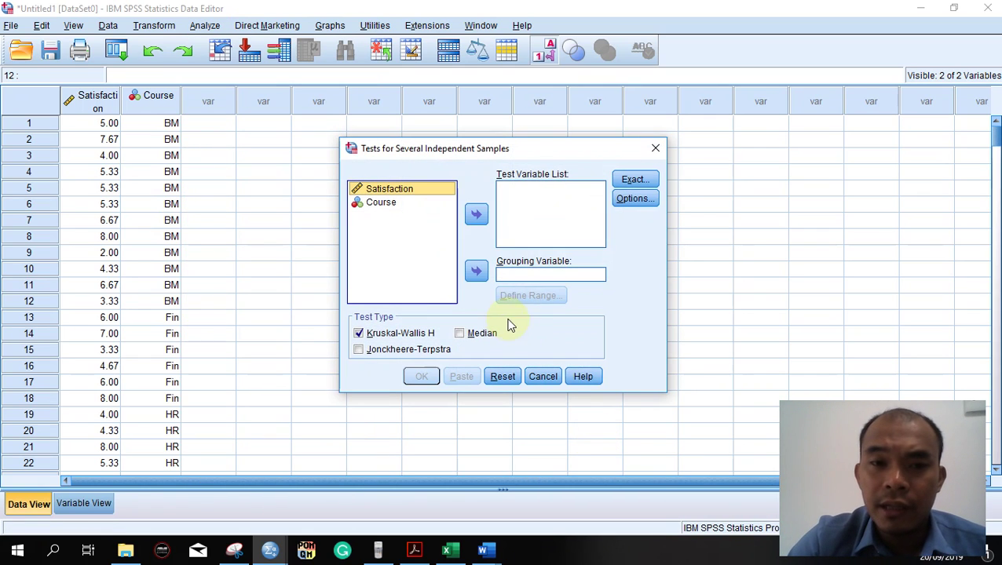
pyautogui.moveTo(390, 192); pyautogui.dragTo(509, 196)
pyautogui.moveTo(375, 193); pyautogui.dragTo(503, 263)
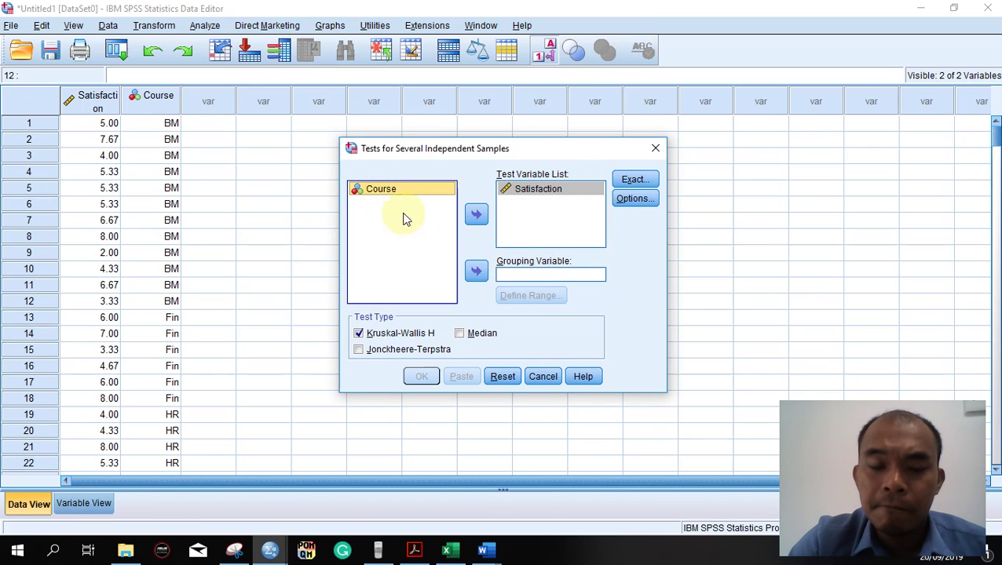
pyautogui.moveTo(373, 194); pyautogui.dragTo(537, 277)
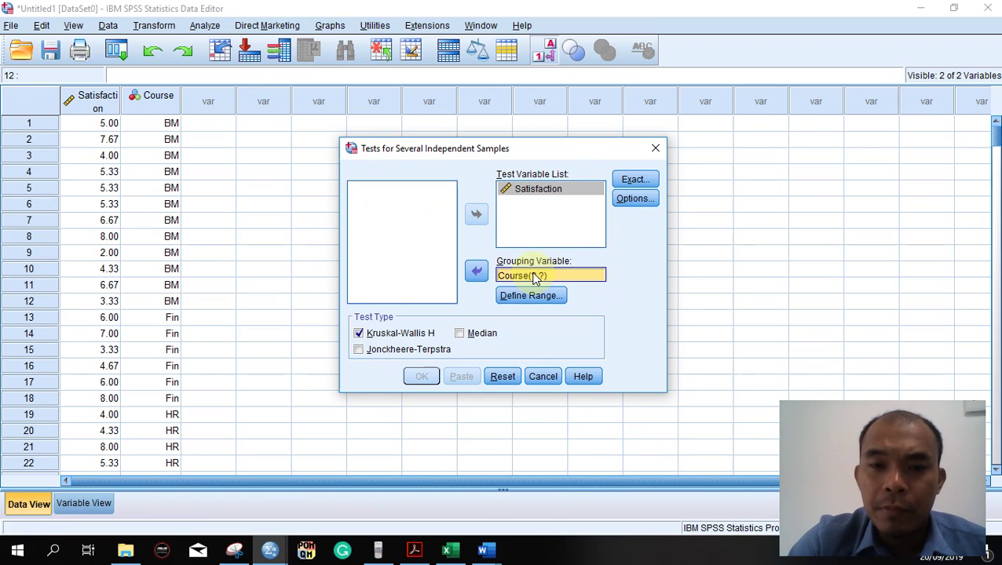
# Define the range of the Course grouping variable with minimum 1 and maximum 3.
pyautogui.click(522, 305)
pyautogui.click(487, 260)
pyautogui.write('1')
pyautogui.click(493, 286)
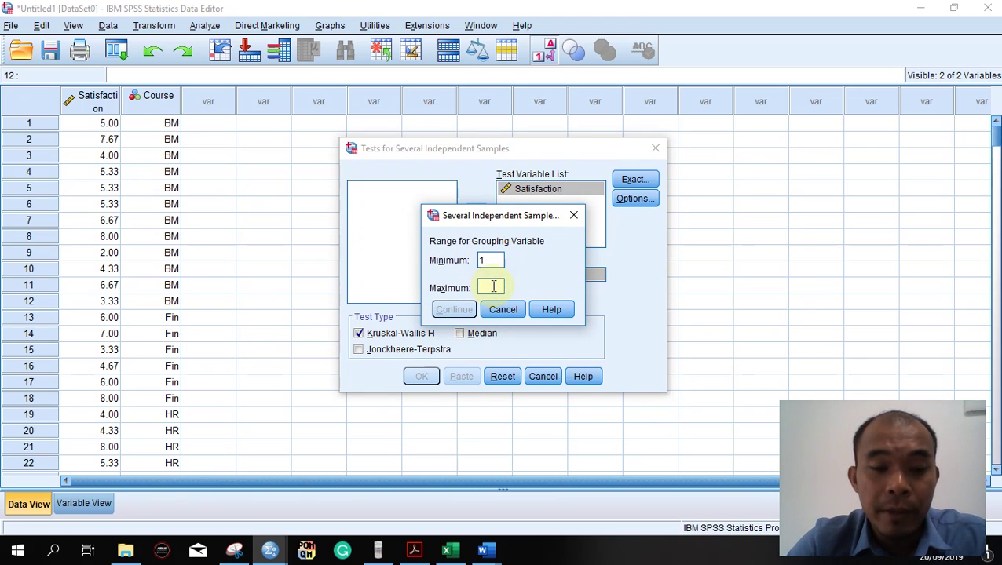
pyautogui.write('3')
pyautogui.click(456, 310)
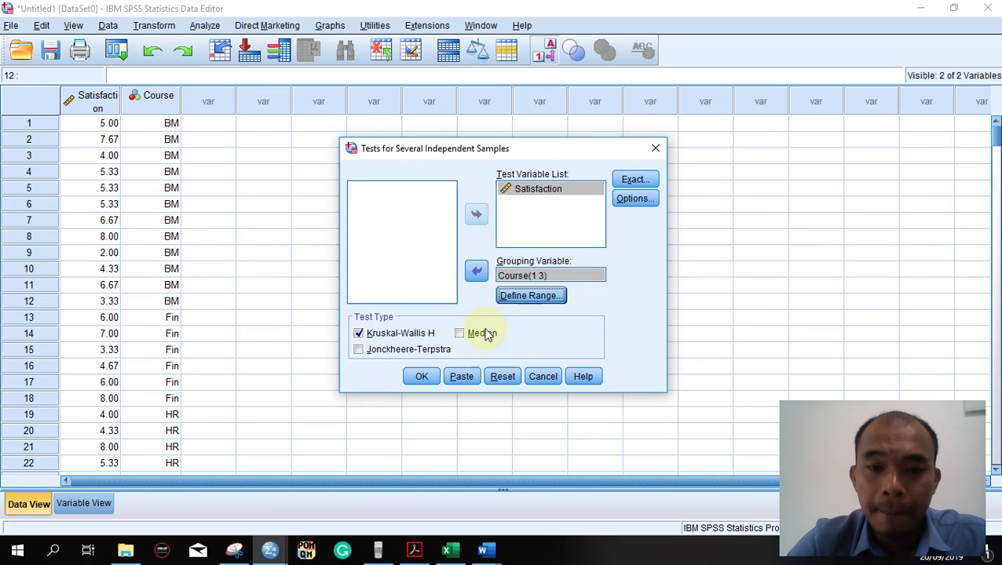
# Keep the exact test setting at Asymptotic only and run the Kruskal-Wallis H test.
pyautogui.click(631, 181)
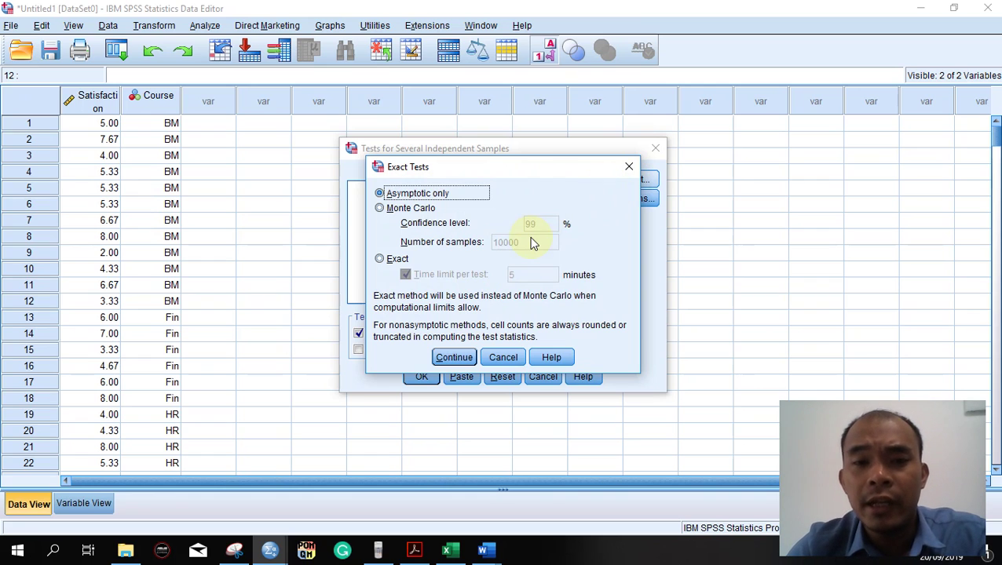
pyautogui.click(453, 358)
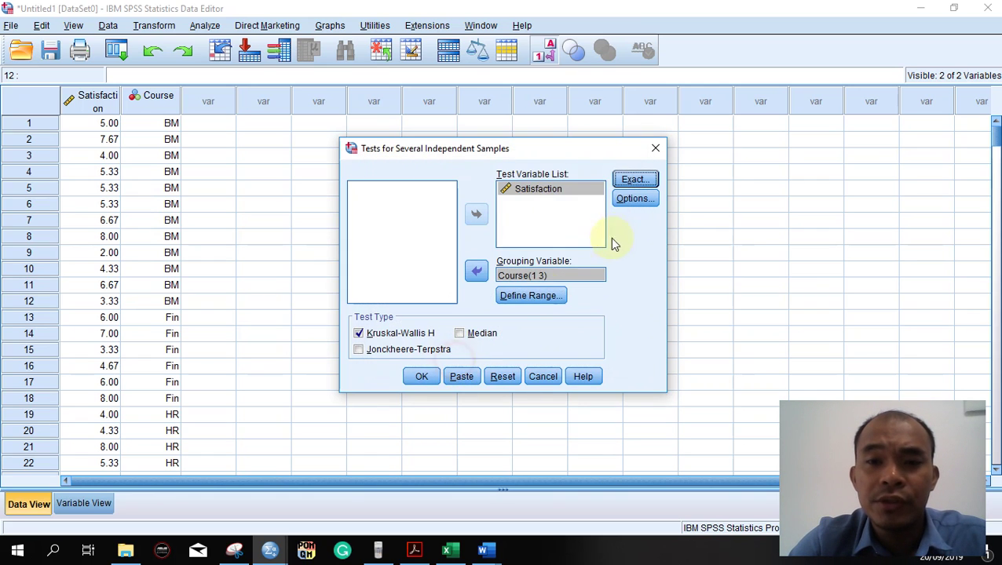
pyautogui.click(422, 377)
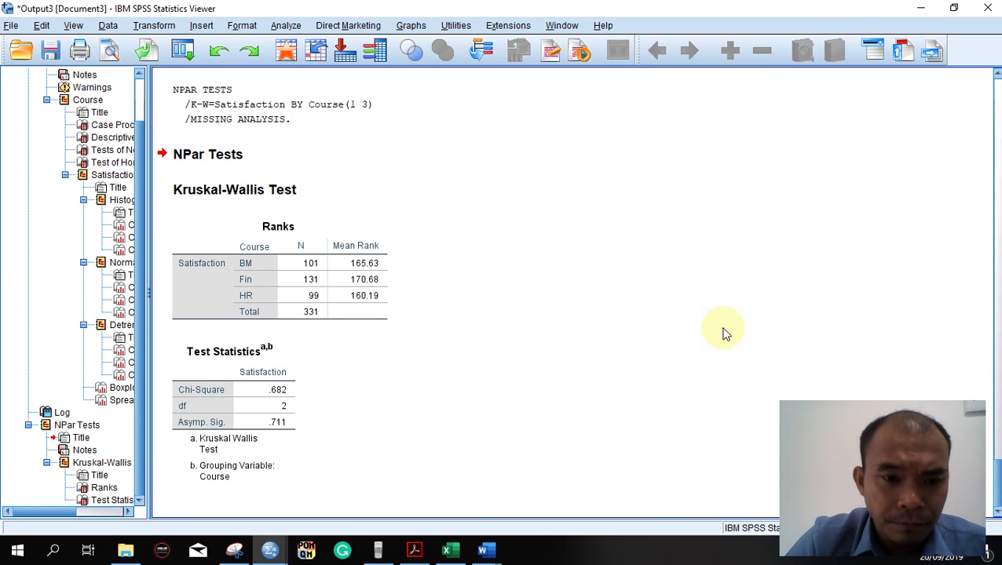
# Examine the mean ranks of the three courses and the test statistics in the Kruskal-Wallis output.
pyautogui.click(248, 264)
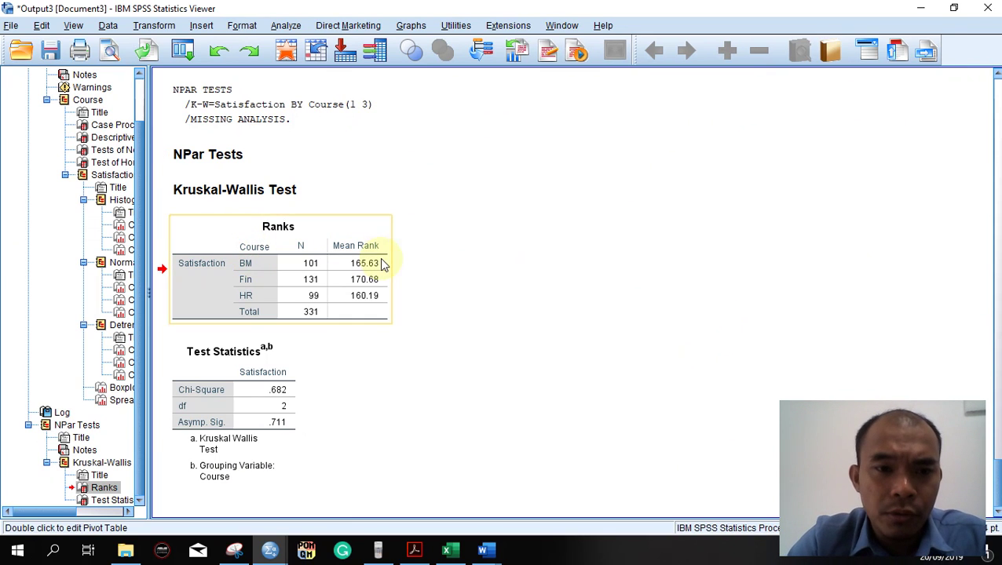
pyautogui.click(503, 269)
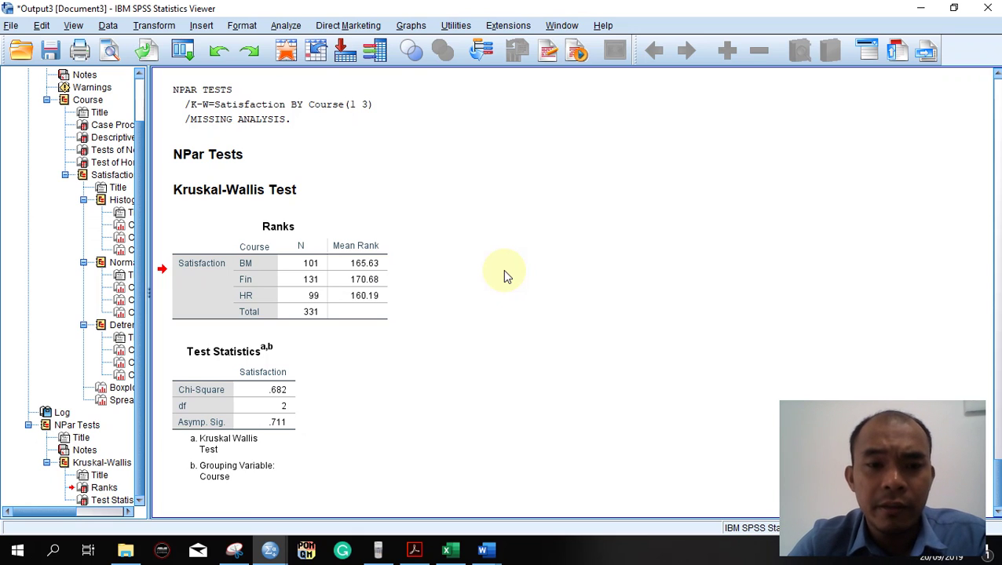
pyautogui.click(403, 105)
pyautogui.click(418, 226)
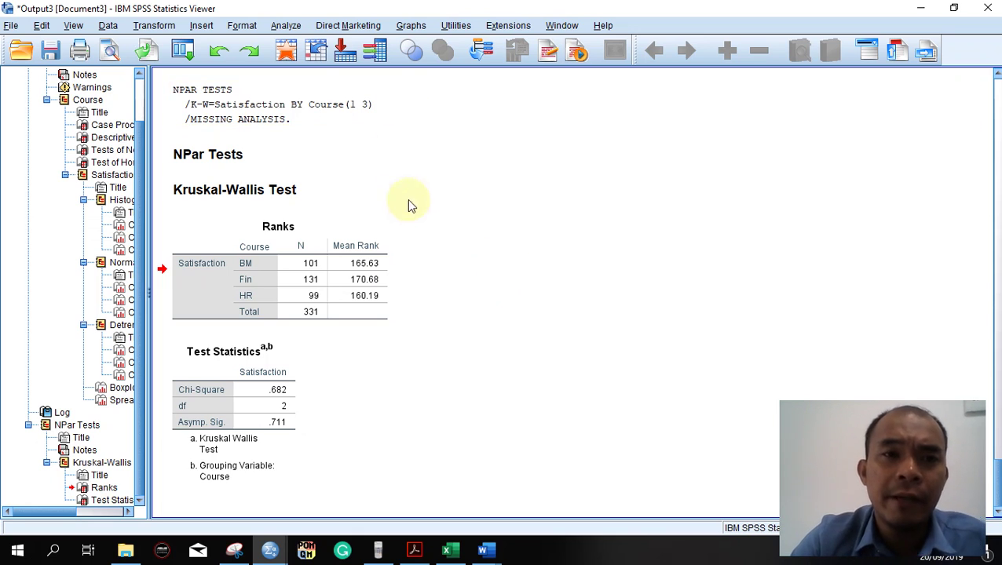
# Lay out a custom table with Course in the rows and Satisfaction in the columns.
pyautogui.click(286, 25)
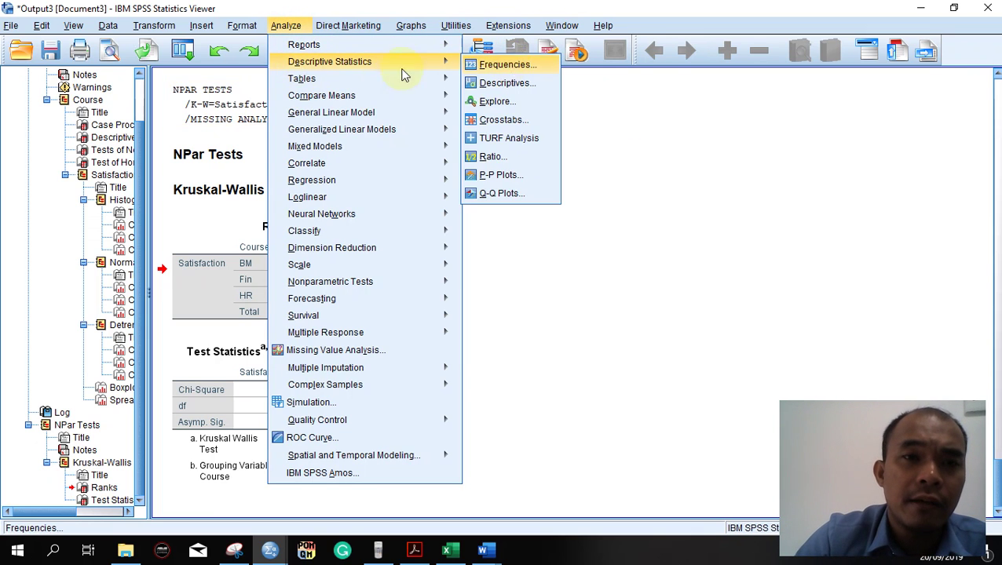
pyautogui.moveTo(414, 80)
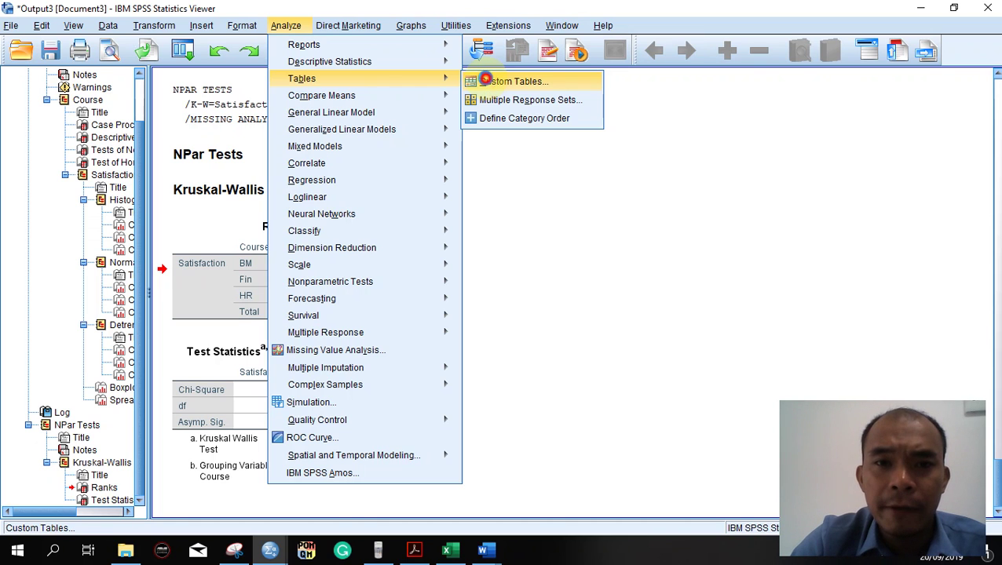
pyautogui.click(486, 80)
pyautogui.moveTo(292, 164); pyautogui.dragTo(391, 228)
pyautogui.moveTo(308, 145); pyautogui.dragTo(485, 155)
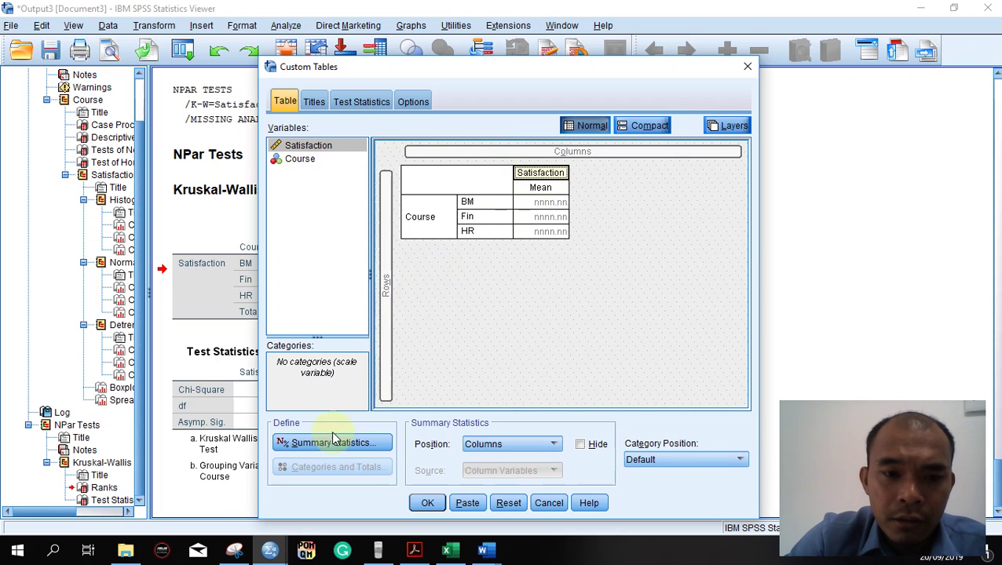
# Replace Mean with Median as the summary statistic for Satisfaction, apply it to the selection and generate the custom table.
pyautogui.click(310, 444)
pyautogui.click(424, 228)
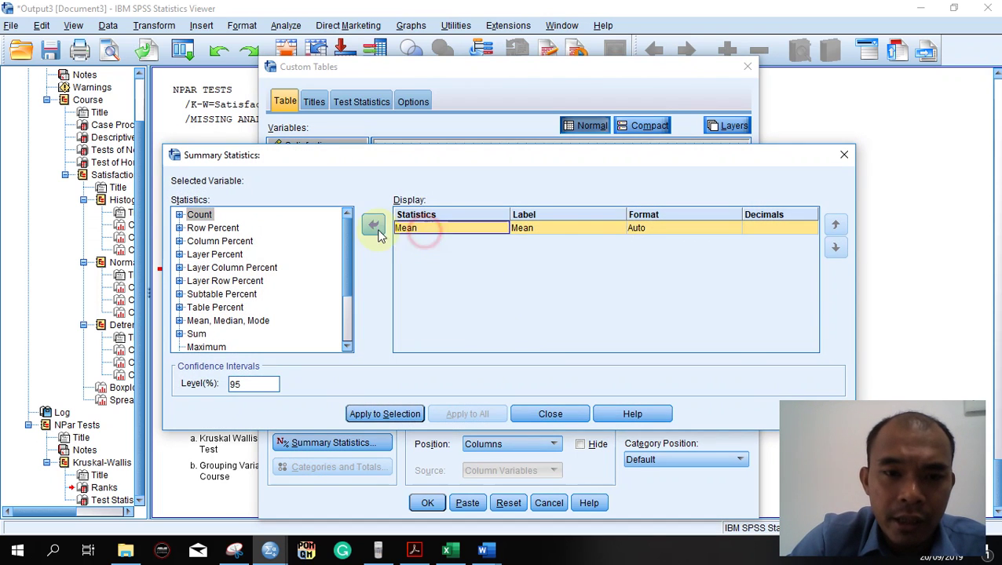
pyautogui.click(373, 225)
pyautogui.moveTo(347, 255); pyautogui.dragTo(348, 298)
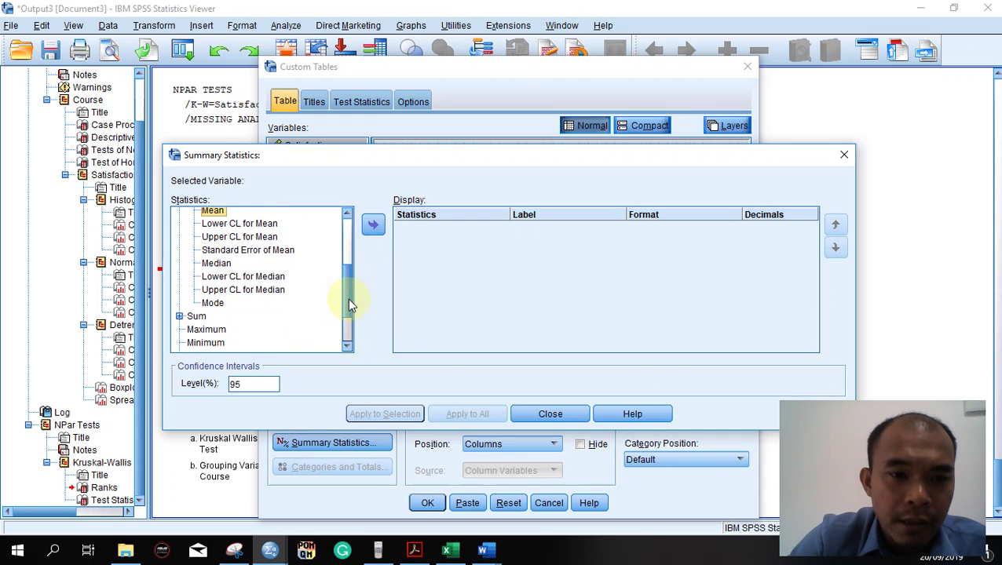
pyautogui.click(216, 263)
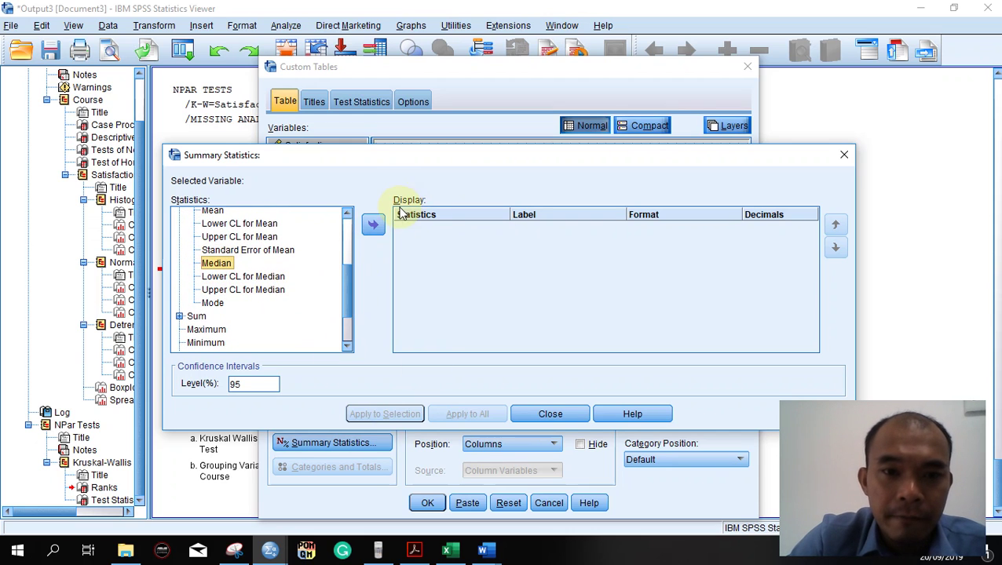
pyautogui.click(372, 226)
pyautogui.click(553, 417)
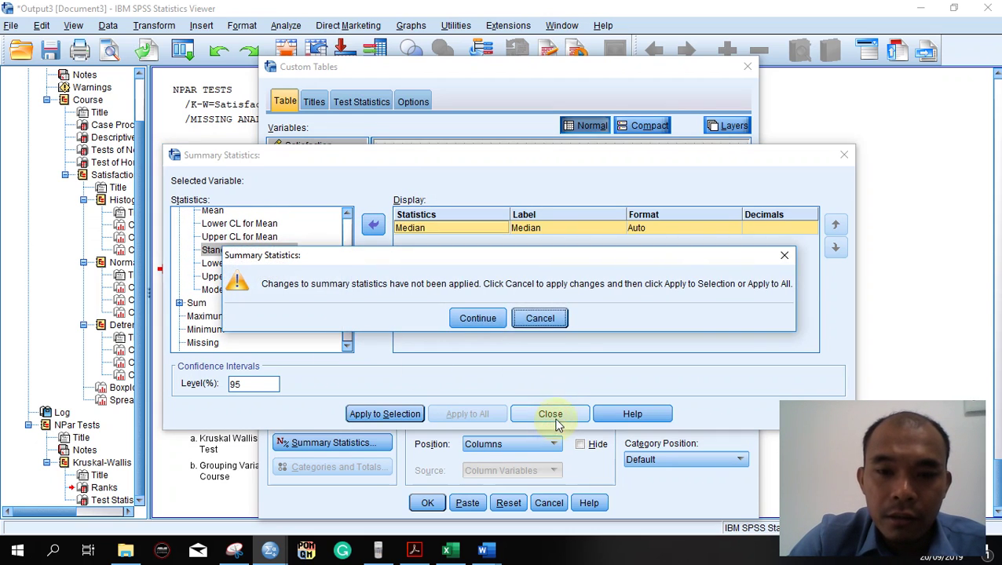
pyautogui.click(541, 317)
pyautogui.click(385, 411)
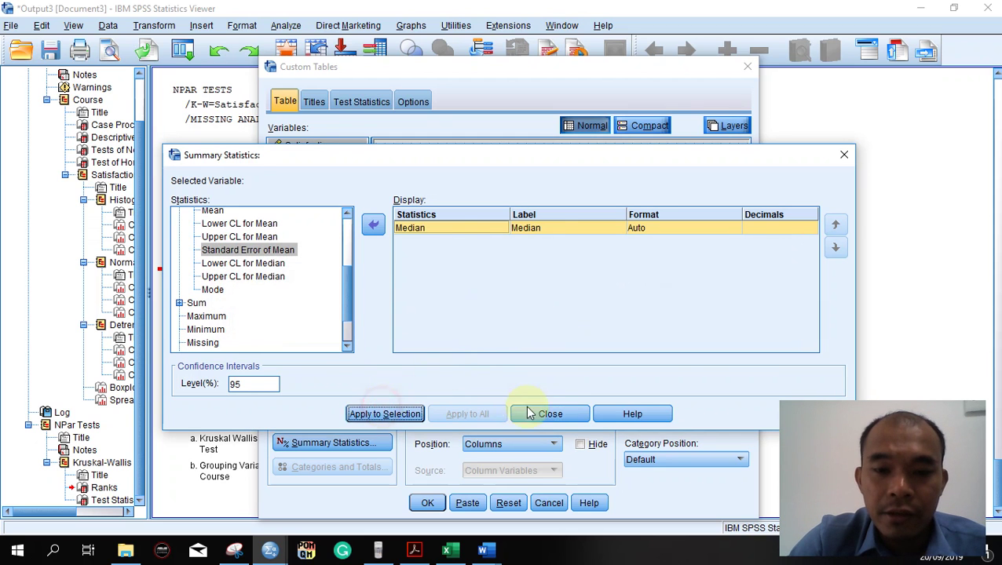
pyautogui.click(527, 412)
pyautogui.click(424, 503)
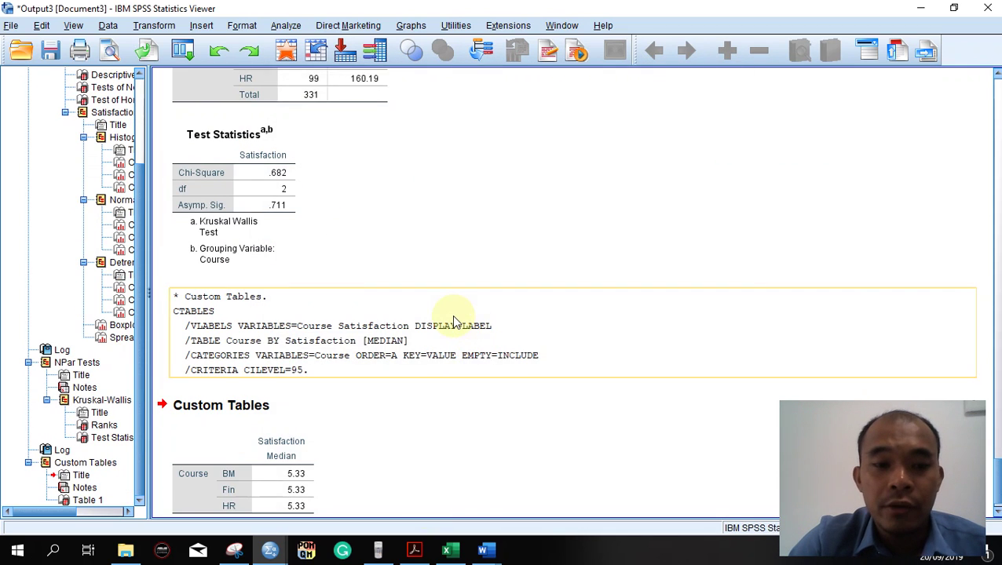
# Examine the median satisfaction of each course in the custom table.
pyautogui.click(266, 457)
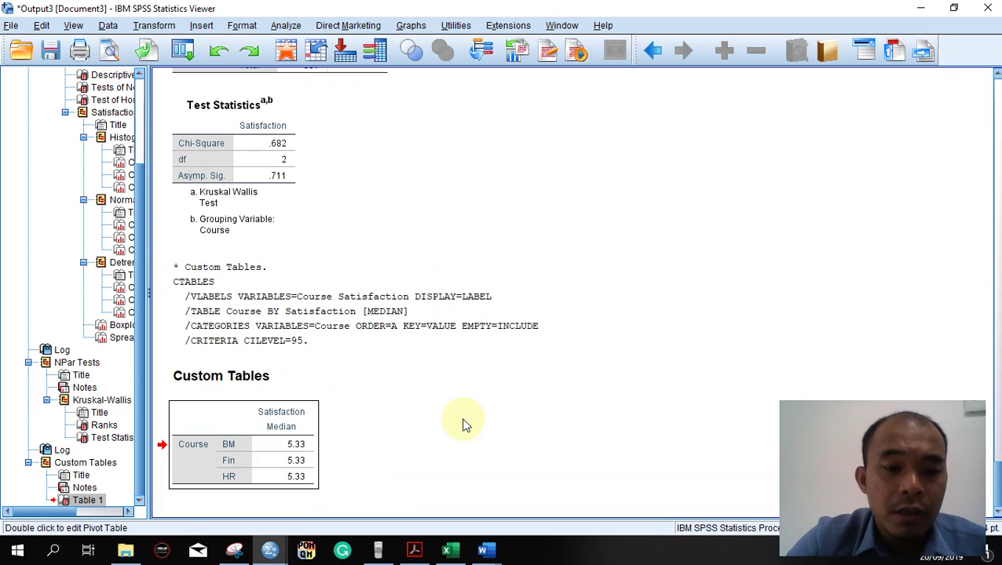
pyautogui.click(286, 435)
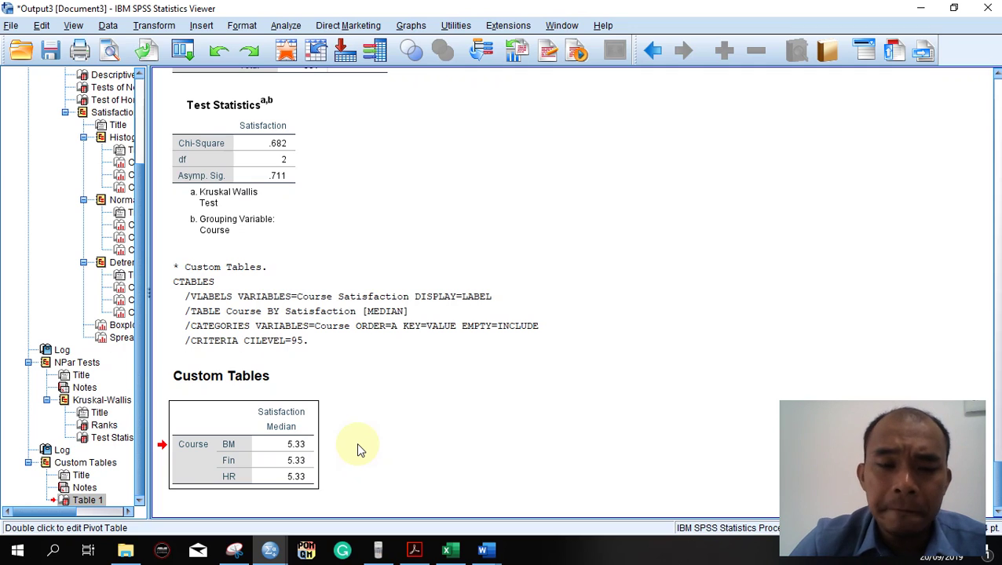
pyautogui.click(296, 444)
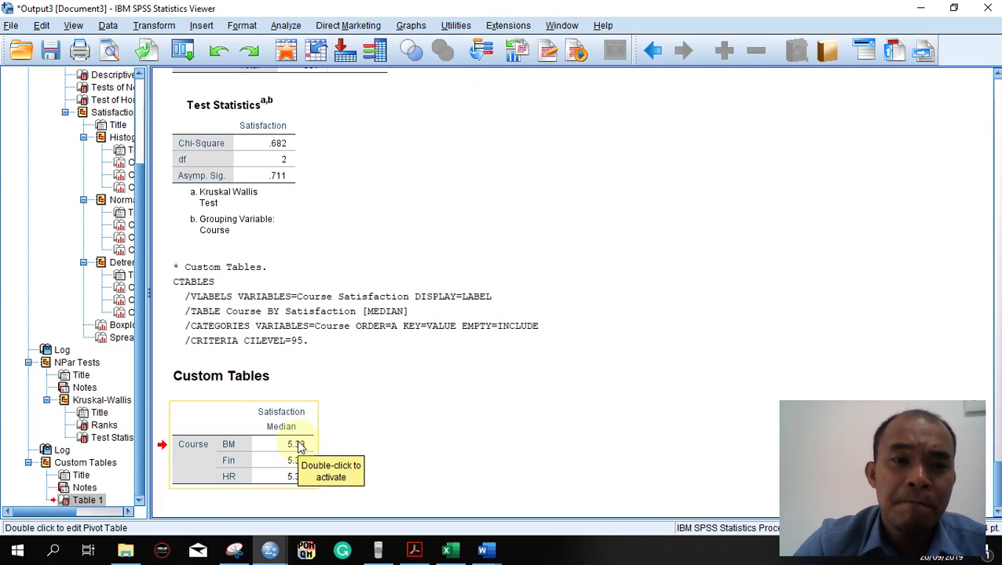
pyautogui.click(369, 444)
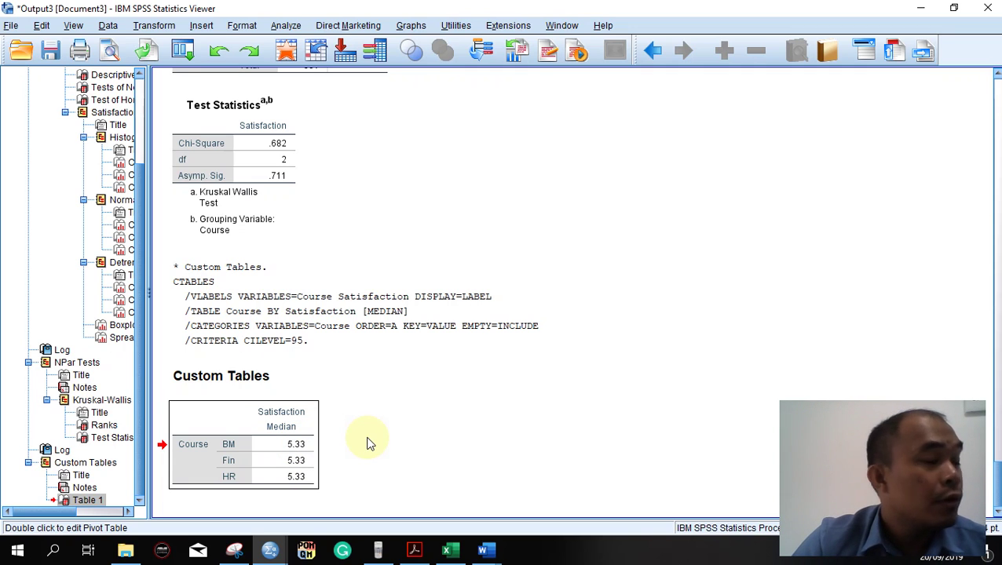
pyautogui.click(294, 445)
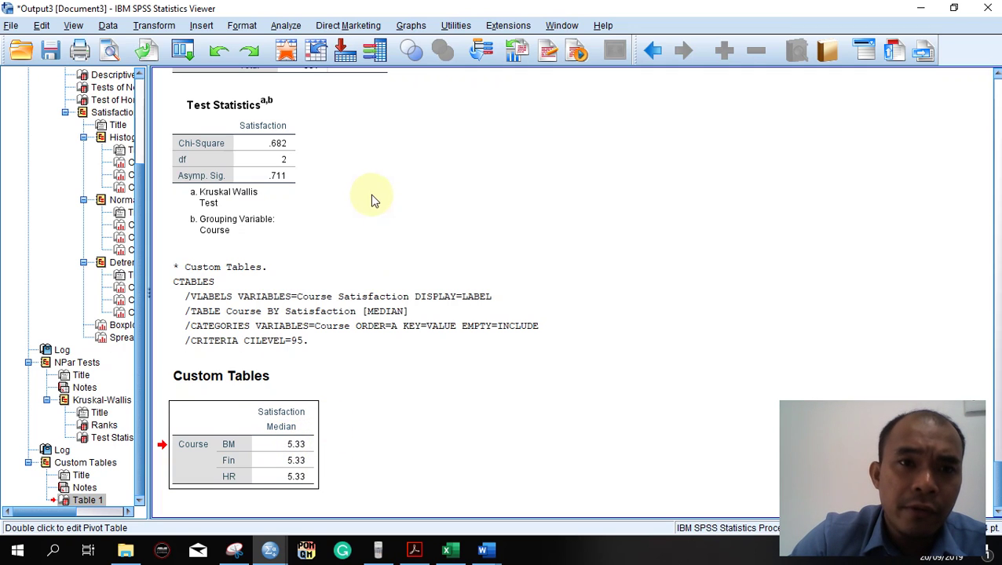
# Run Explore on Satisfaction by Course with Descriptives included and both statistics and plots displayed.
pyautogui.click(287, 26)
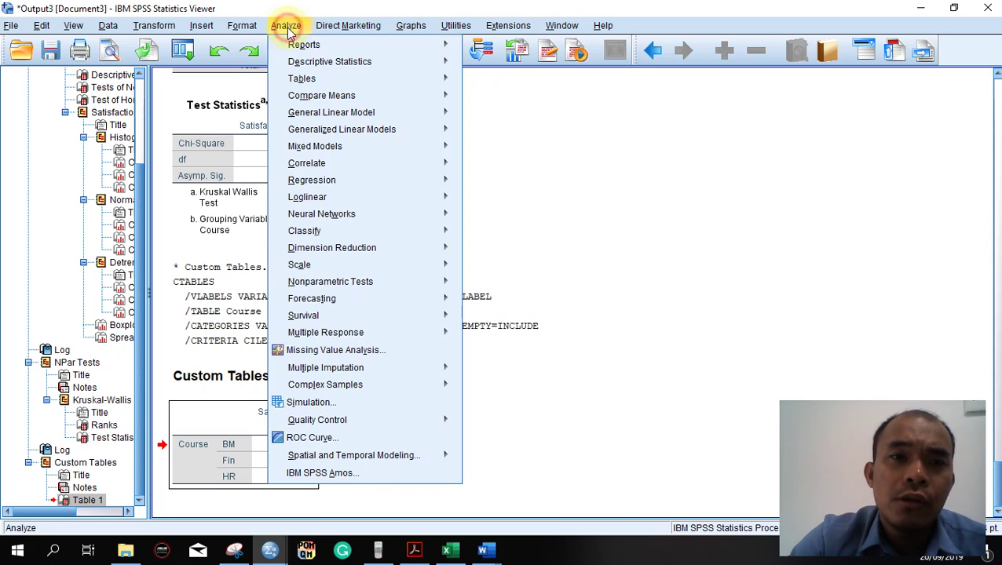
pyautogui.moveTo(296, 59)
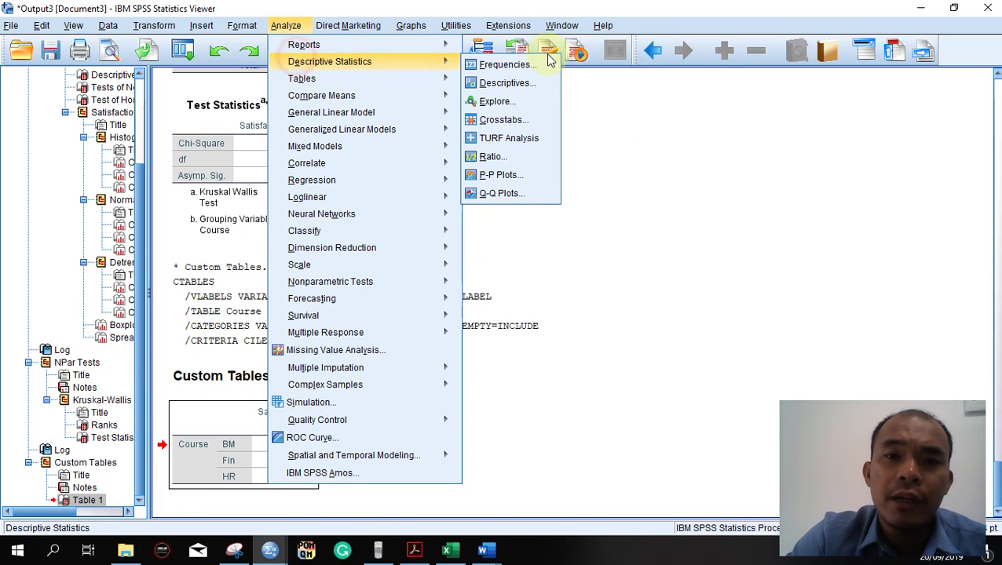
pyautogui.click(494, 102)
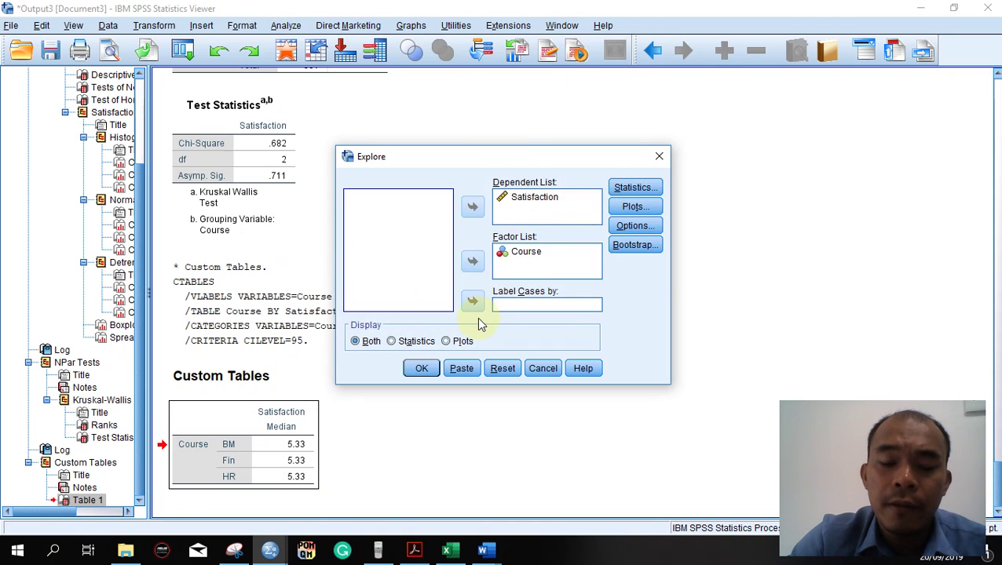
pyautogui.click(636, 189)
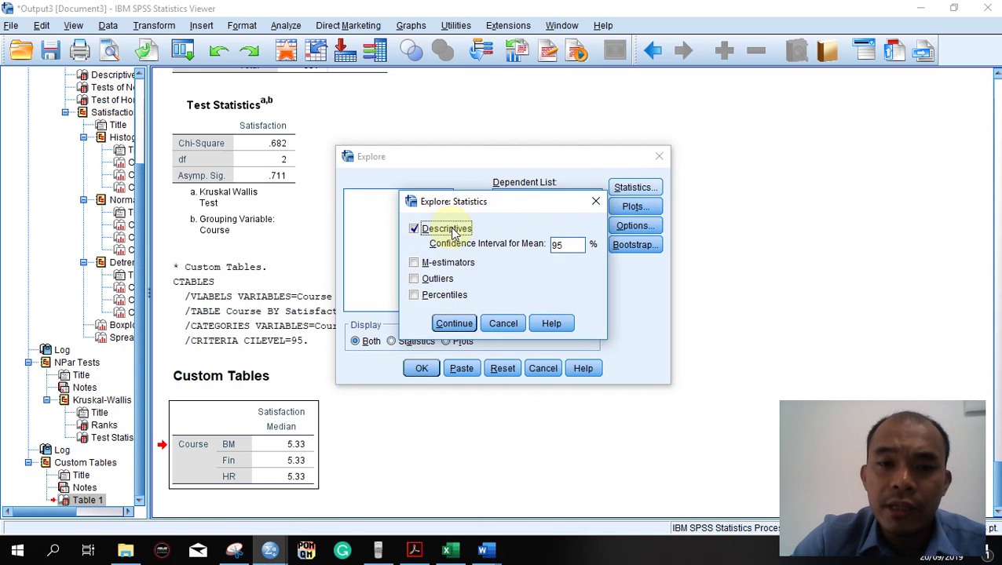
pyautogui.click(453, 323)
pyautogui.click(421, 368)
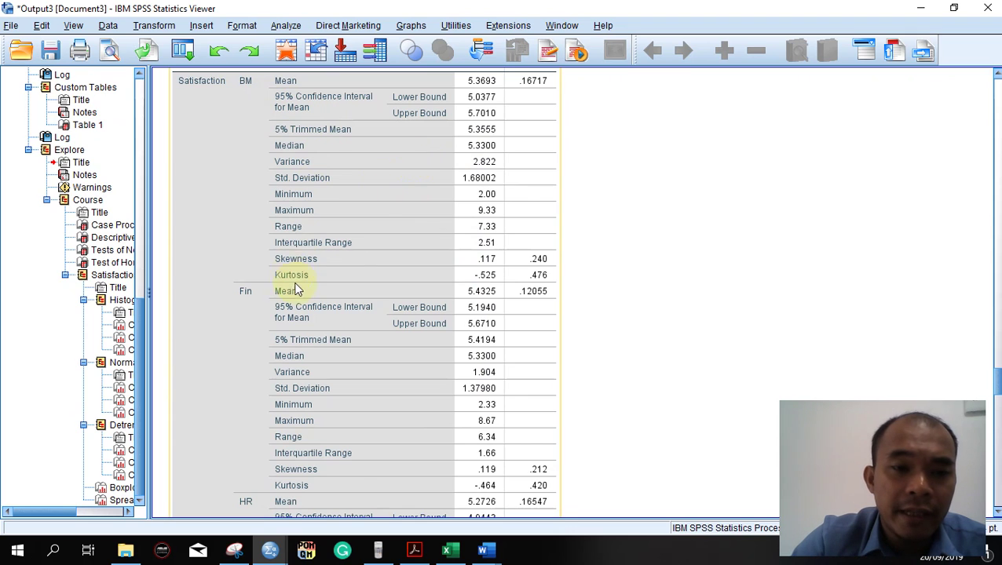
# Examine the median satisfaction of BM, Fin and HR in the Descriptives output and compare it with the custom table.
pyautogui.scroll(-3, 296, 289)
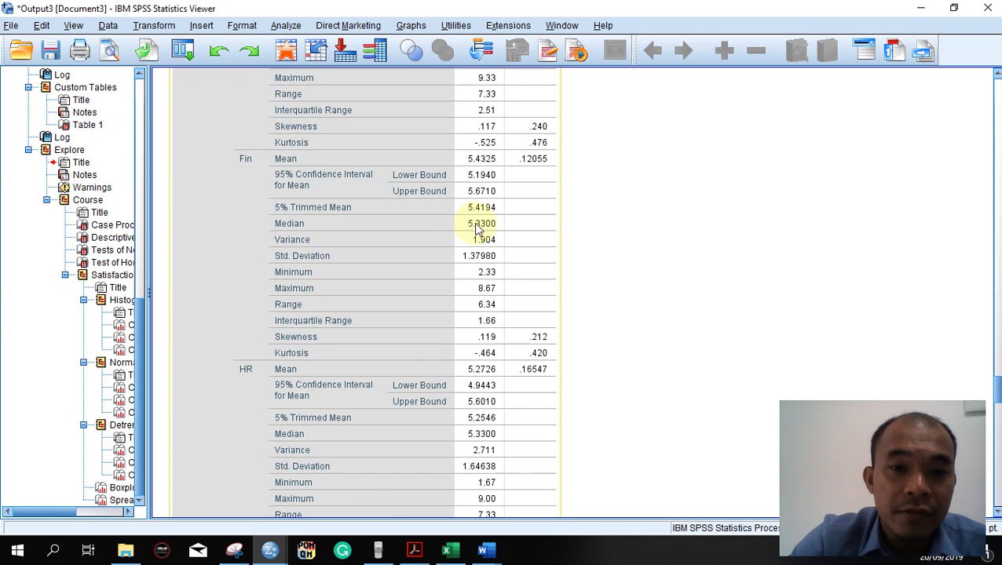
pyautogui.scroll(-3, 476, 226)
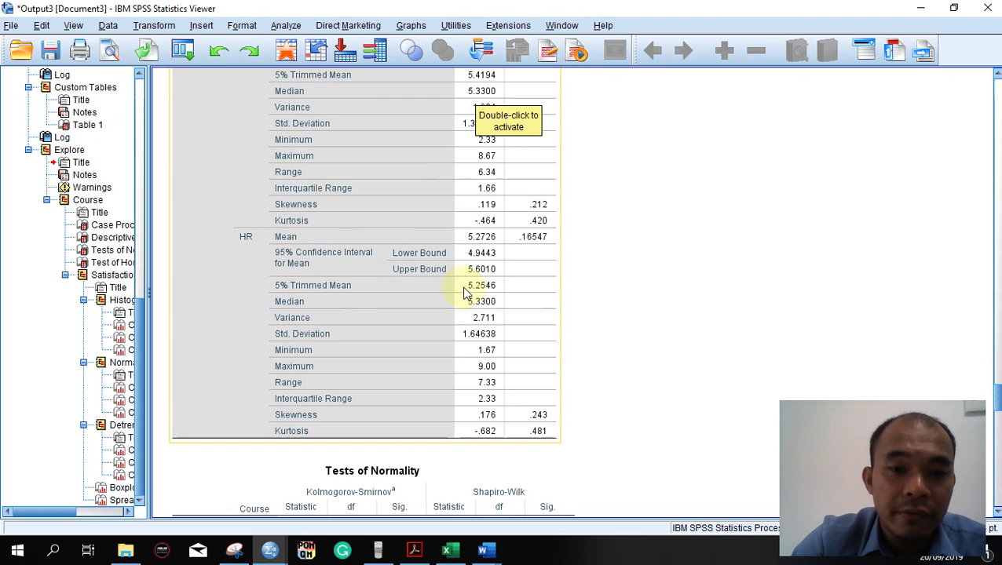
pyautogui.scroll(3, 463, 292)
pyautogui.scroll(9, 466, 287)
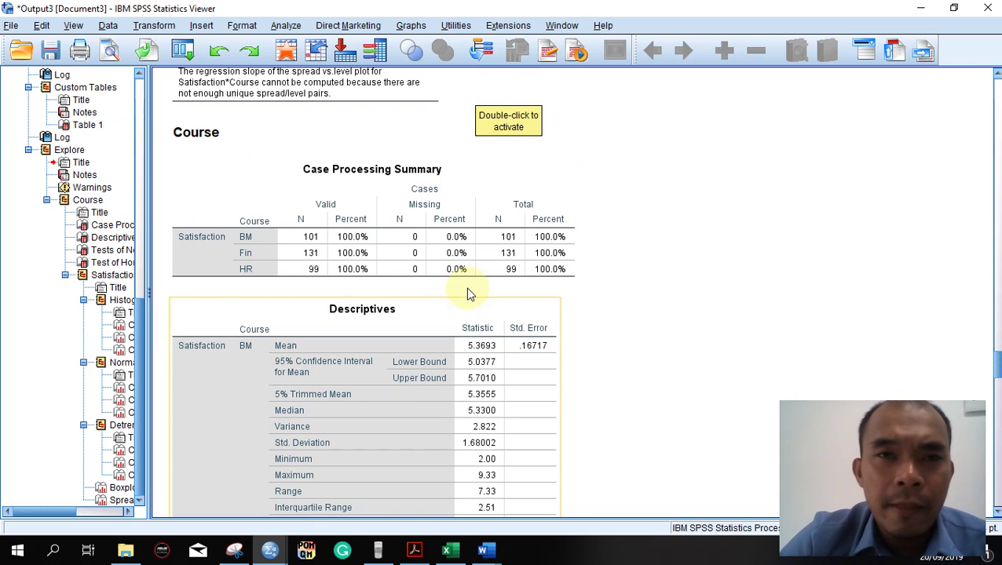
pyautogui.click(465, 287)
pyautogui.scroll(3, 568, 279)
pyautogui.scroll(-10, 569, 280)
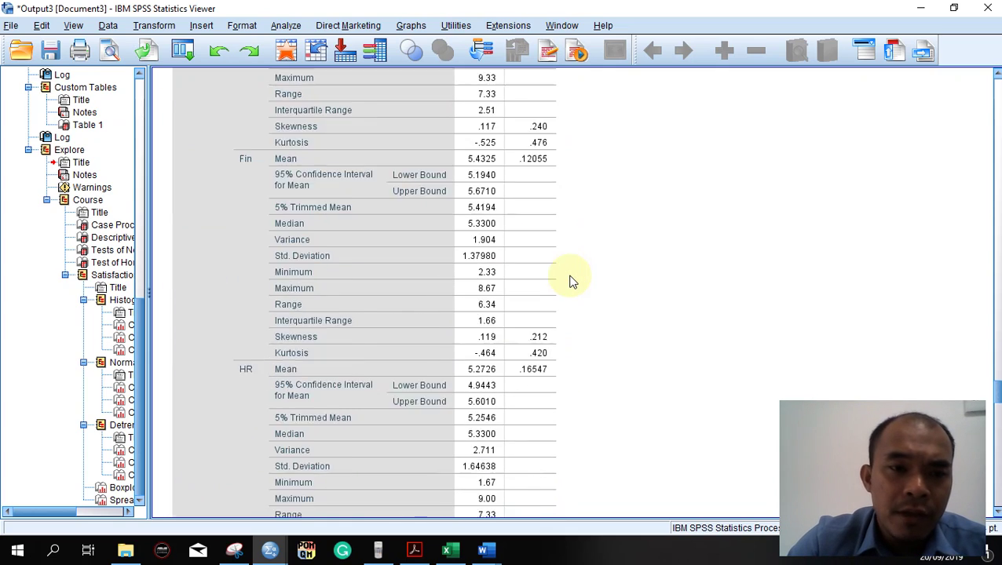
pyautogui.scroll(-10, 571, 280)
pyautogui.click(570, 280)
pyautogui.scroll(-3, 291, 284)
pyautogui.scroll(-3, 296, 289)
pyautogui.scroll(15, 296, 289)
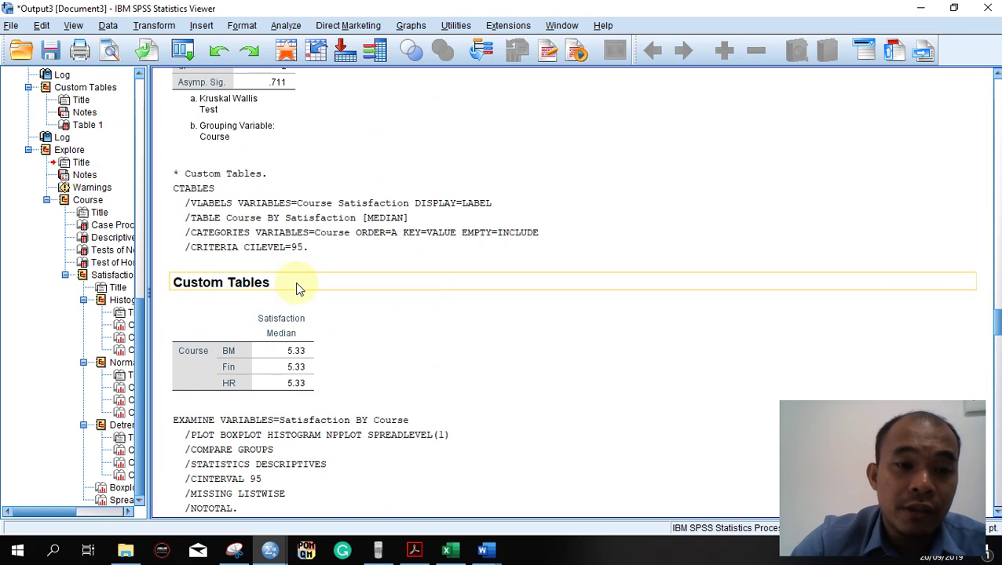
# Capture the custom table of median satisfaction by course with Snipping Tool.
pyautogui.click(268, 347)
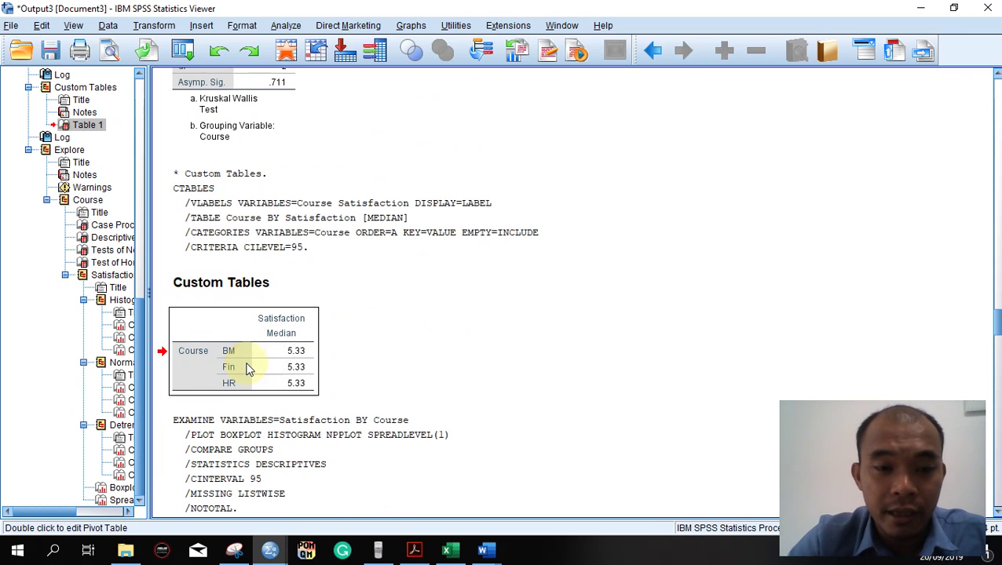
pyautogui.click(391, 368)
pyautogui.click(236, 550)
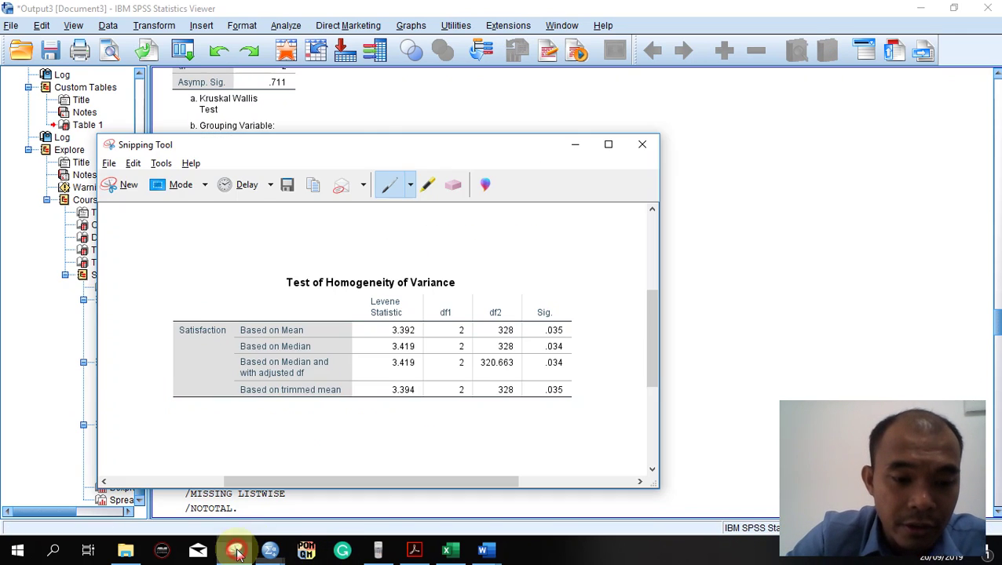
pyautogui.click(123, 184)
pyautogui.moveTo(166, 300); pyautogui.dragTo(331, 395)
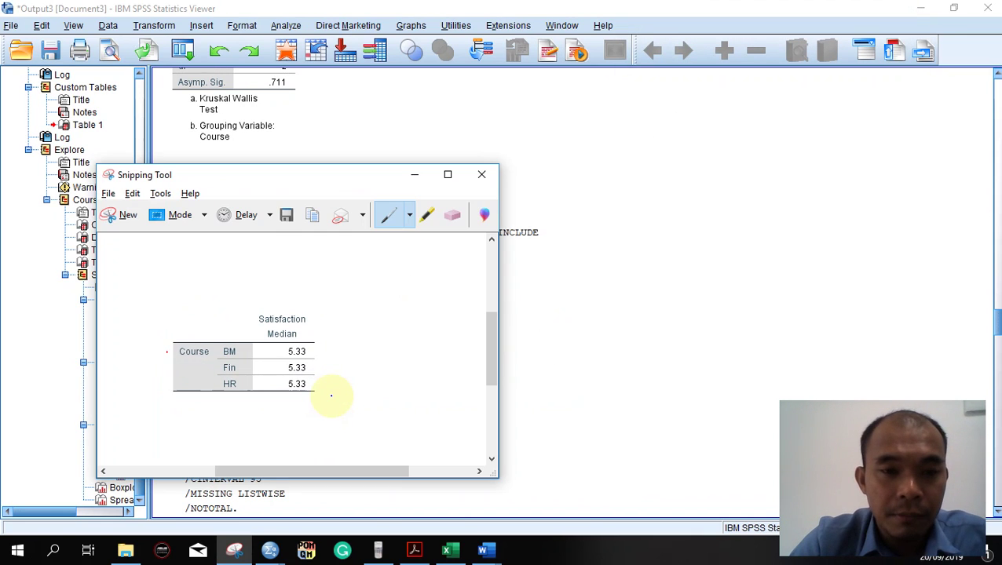
# Switch to the Kruskal-Wallis Word document and reword the C.2 Tool sentence to "are not normally distributed and have unequal variances".
pyautogui.hotkey('alt', 'Tab')
pyautogui.hotkey('alt', 'Tab')
pyautogui.hotkey('alt', 'Tab')
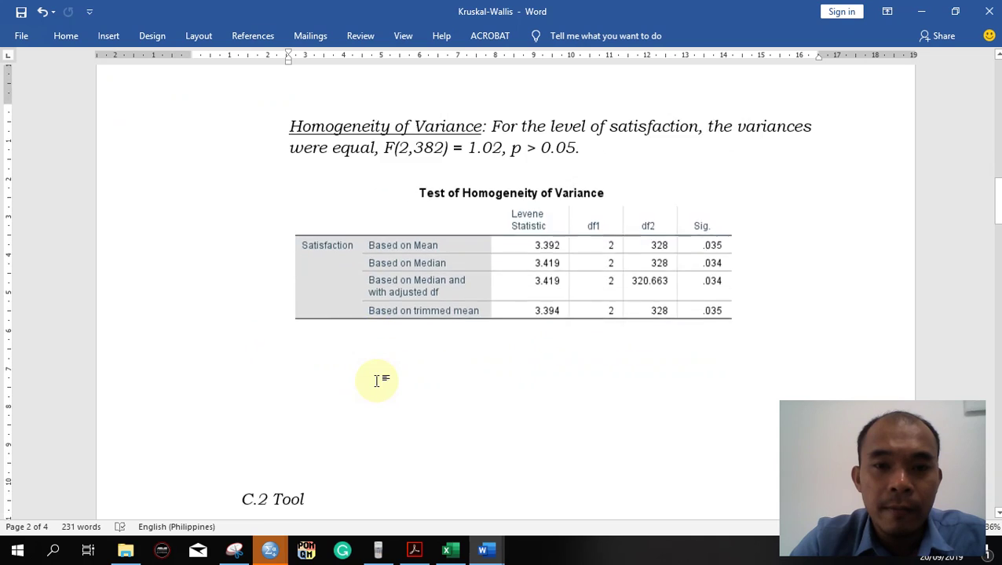
pyautogui.scroll(-5, 377, 381)
pyautogui.scroll(2, 377, 381)
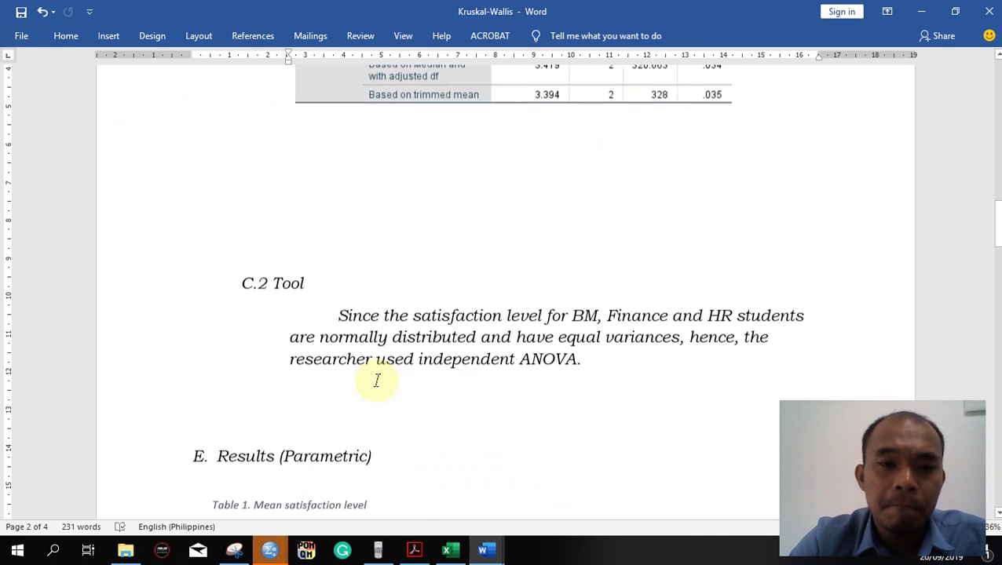
pyautogui.scroll(-3, 387, 315)
pyautogui.scroll(2, 387, 314)
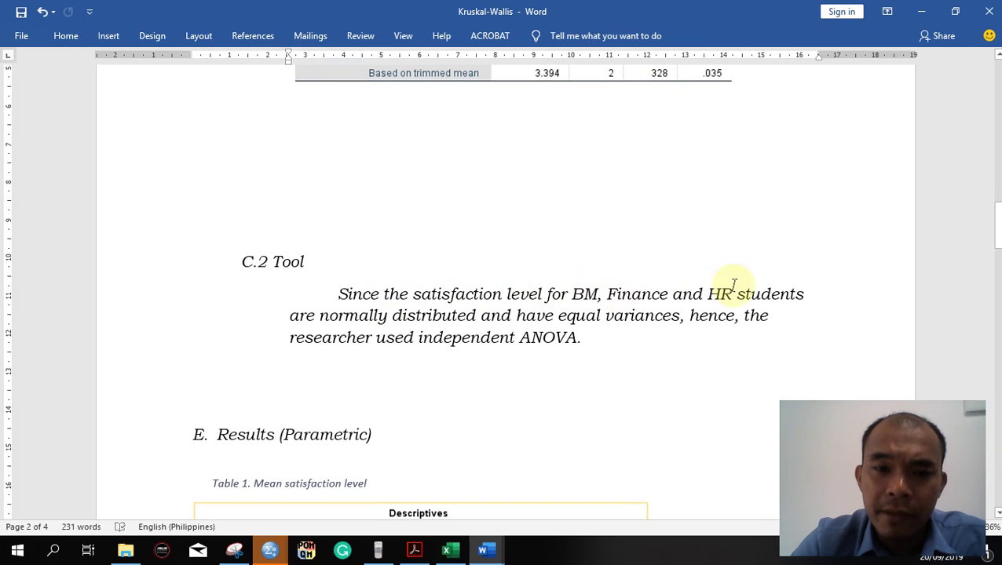
pyautogui.click(318, 315)
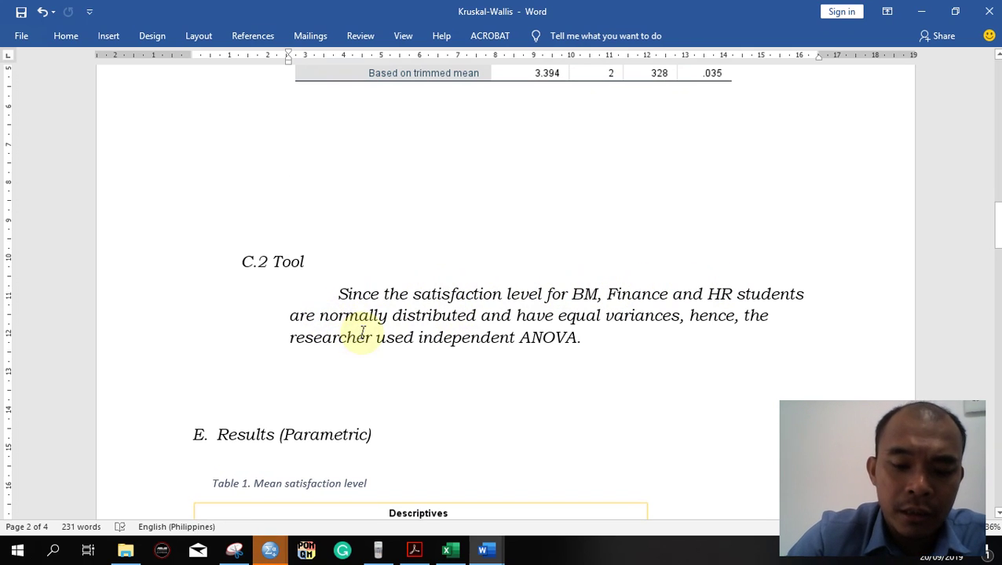
pyautogui.write('not')
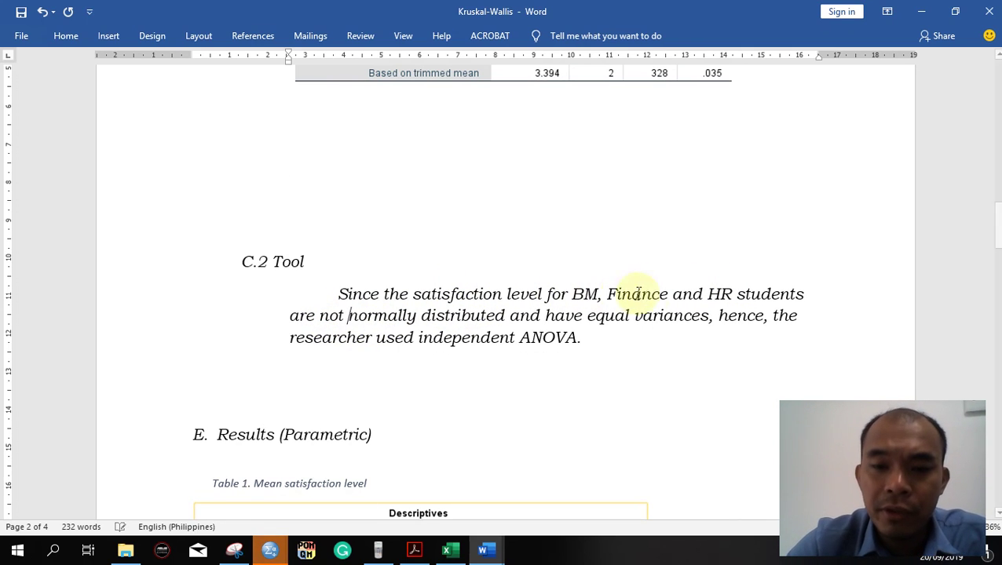
pyautogui.click(583, 315)
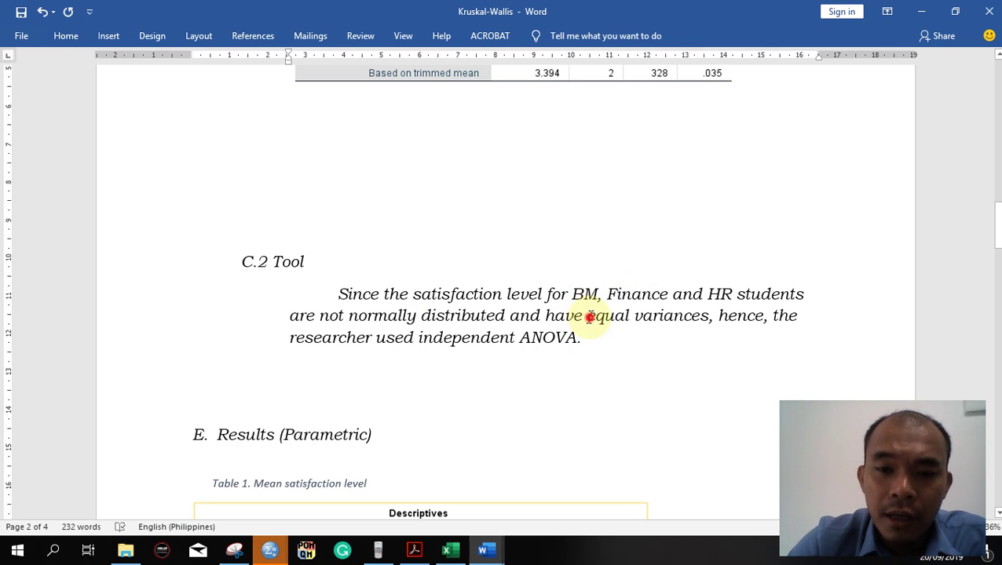
pyautogui.write('un')
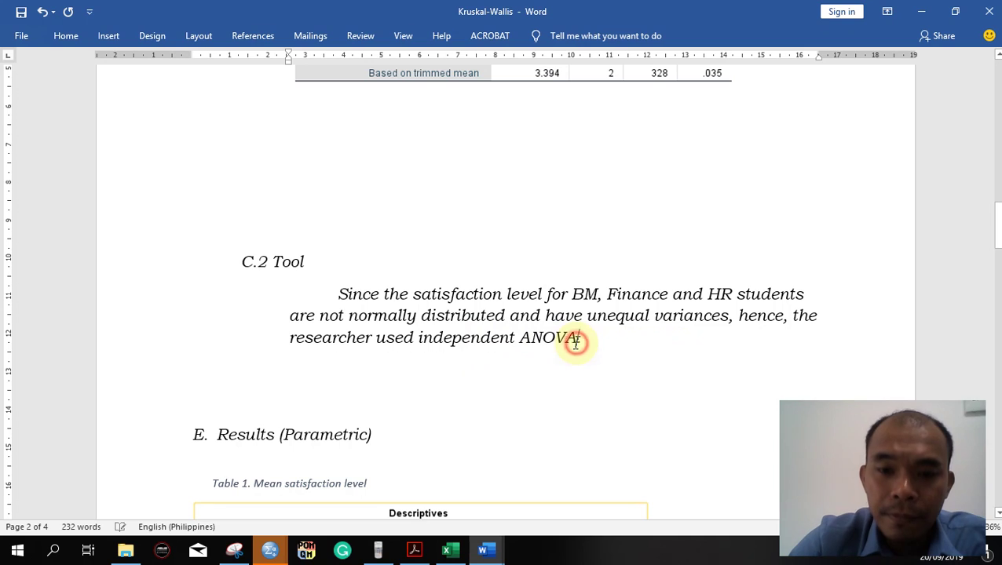
# Replace "independent ANOVA" with "Kruskal-Wallis Test" at the end of the C.2 Tool paragraph and add a new line.
pyautogui.press('BackSpace')
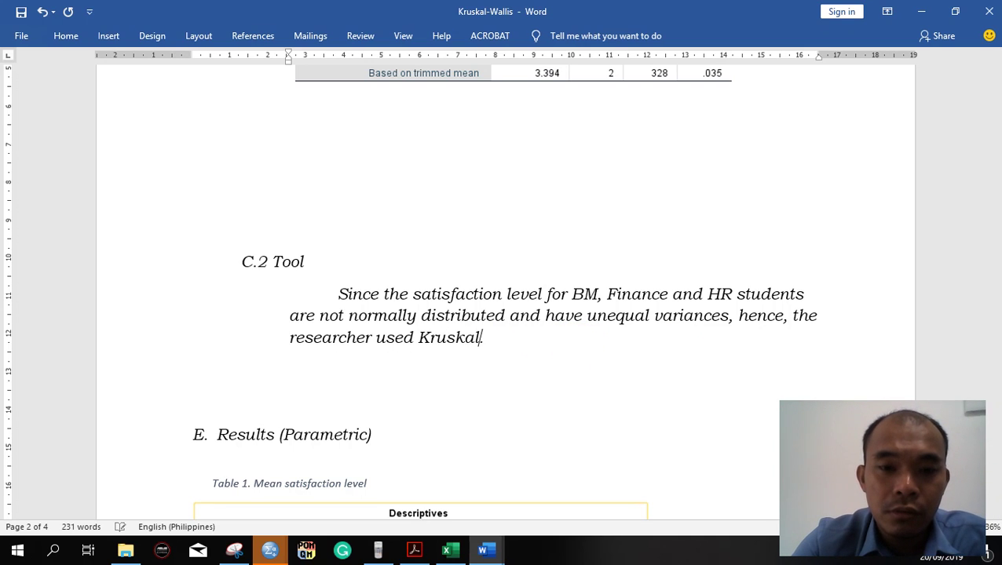
pyautogui.write('Wa')
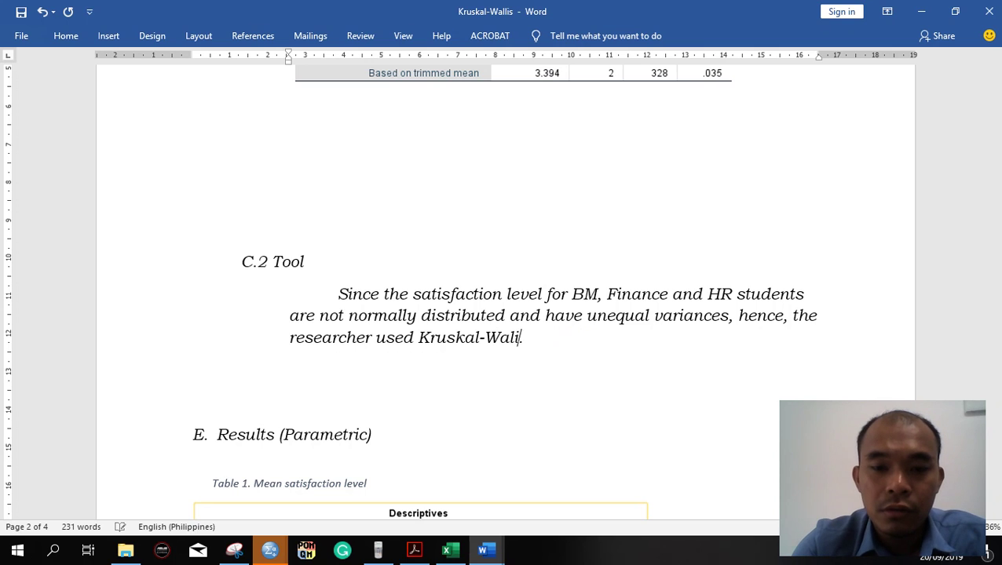
pyautogui.write('llis Tes')
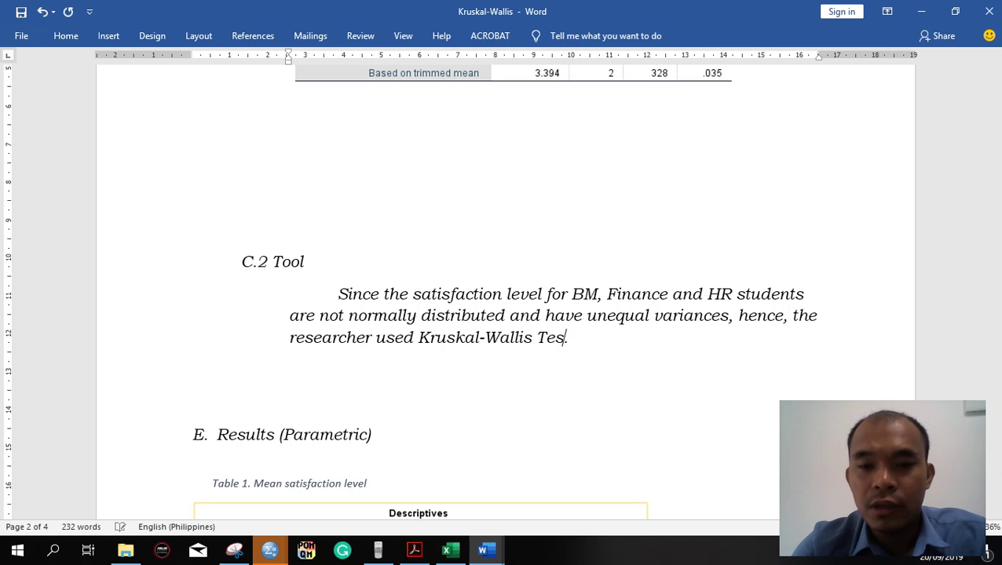
pyautogui.write('t.')
pyautogui.press('Return')
# Replace the Descriptives picture under Table 1 with the captured median table and shrink the picture.
pyautogui.scroll(-3, 519, 382)
pyautogui.scroll(-2, 447, 336)
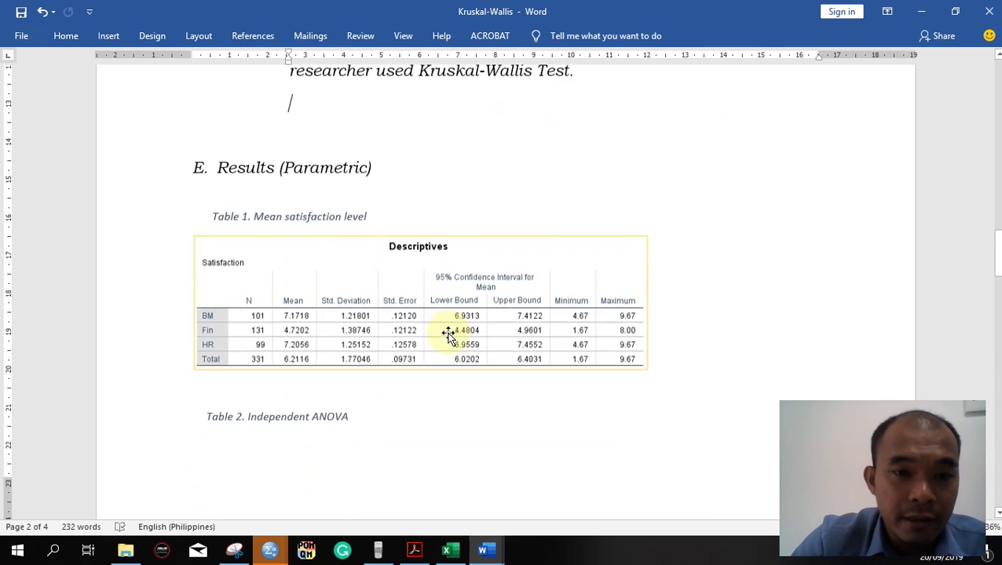
pyautogui.click(380, 303)
pyautogui.press('Delete')
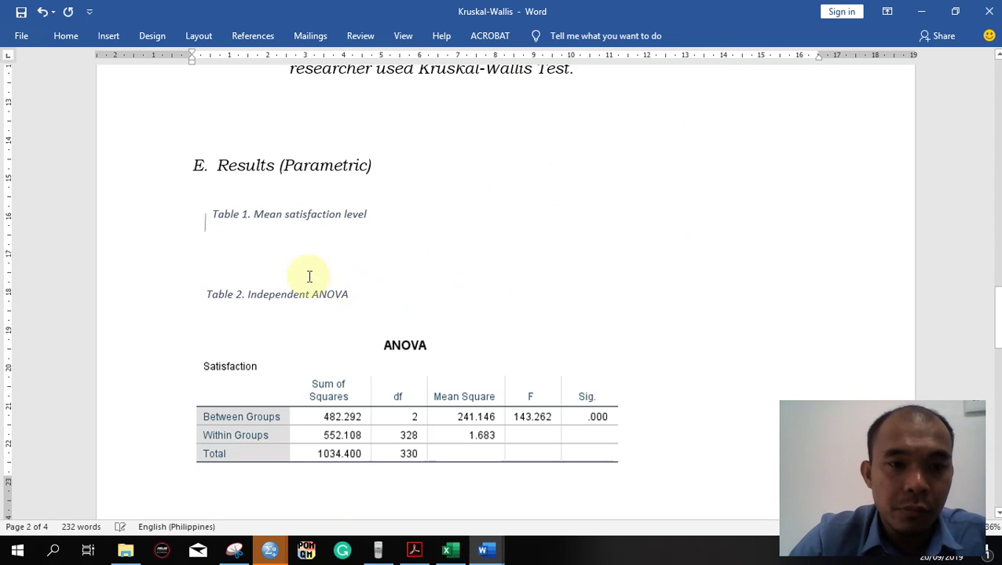
pyautogui.hotkey('ctrl', 'v')
pyautogui.click(314, 297)
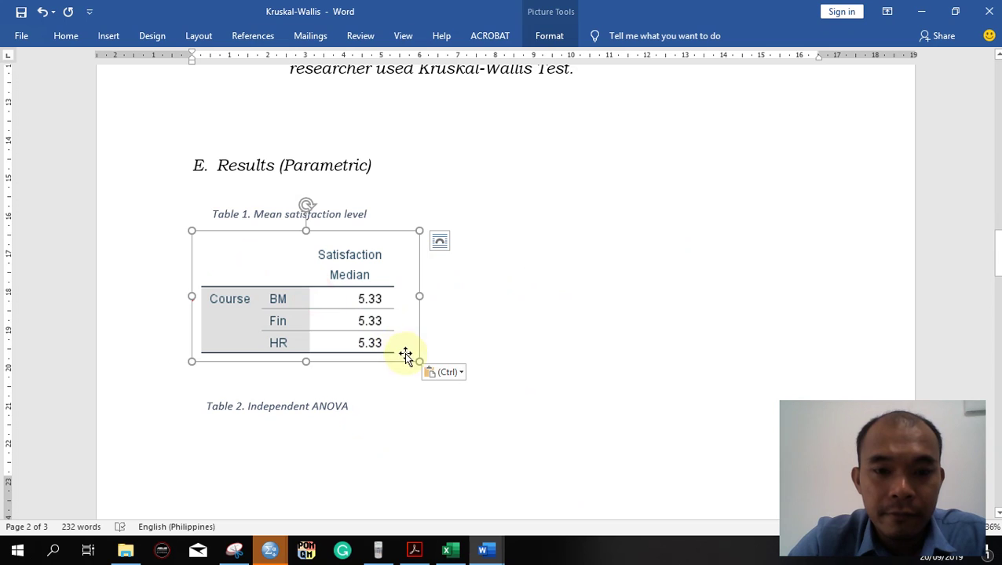
pyautogui.moveTo(419, 361); pyautogui.dragTo(352, 325)
pyautogui.click(435, 297)
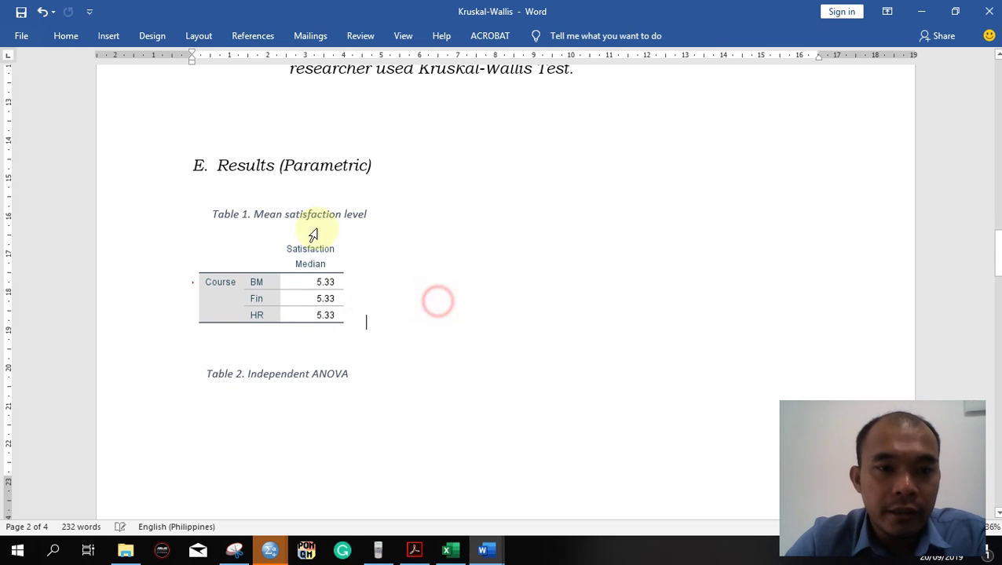
# Change the Table 1 caption to "Median satisfaction level".
pyautogui.click(284, 215)
pyautogui.press('BackSpace')
pyautogui.press('BackSpace')
pyautogui.press('BackSpace')
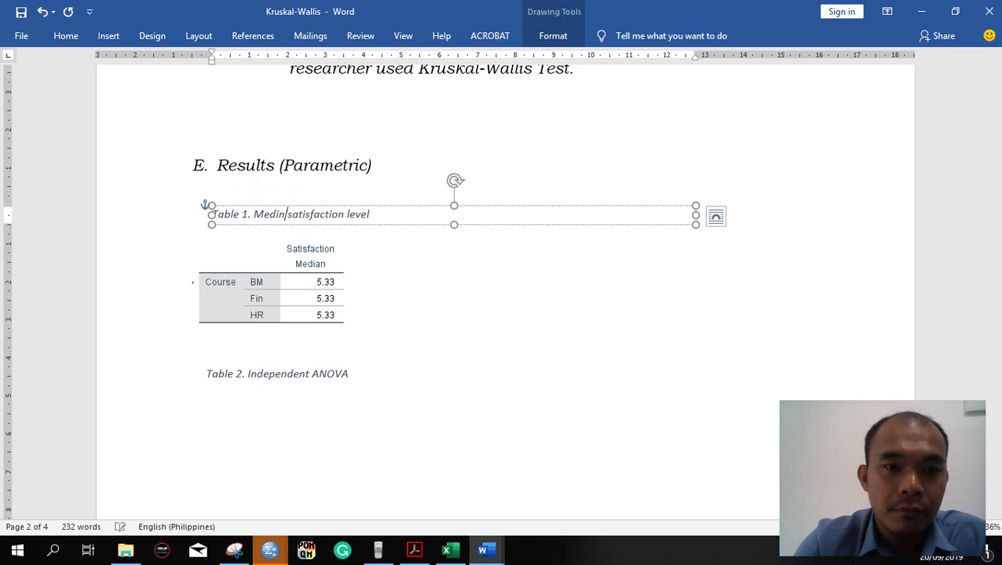
pyautogui.click(286, 353)
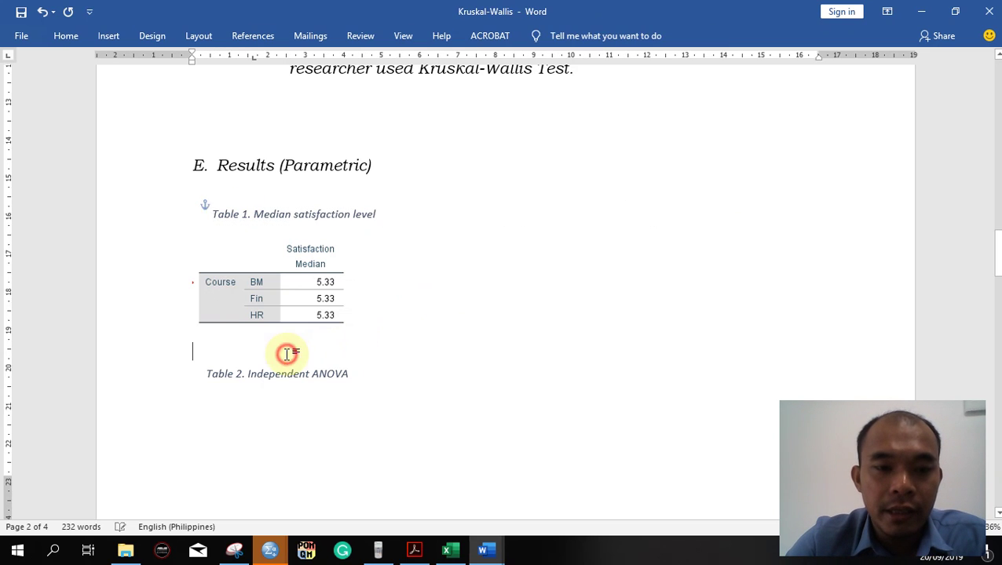
# Delete the blank lines between the C.2 Tool paragraph and the E. Results heading.
pyautogui.scroll(-5, 286, 353)
pyautogui.scroll(3, 286, 353)
pyautogui.scroll(3, 287, 356)
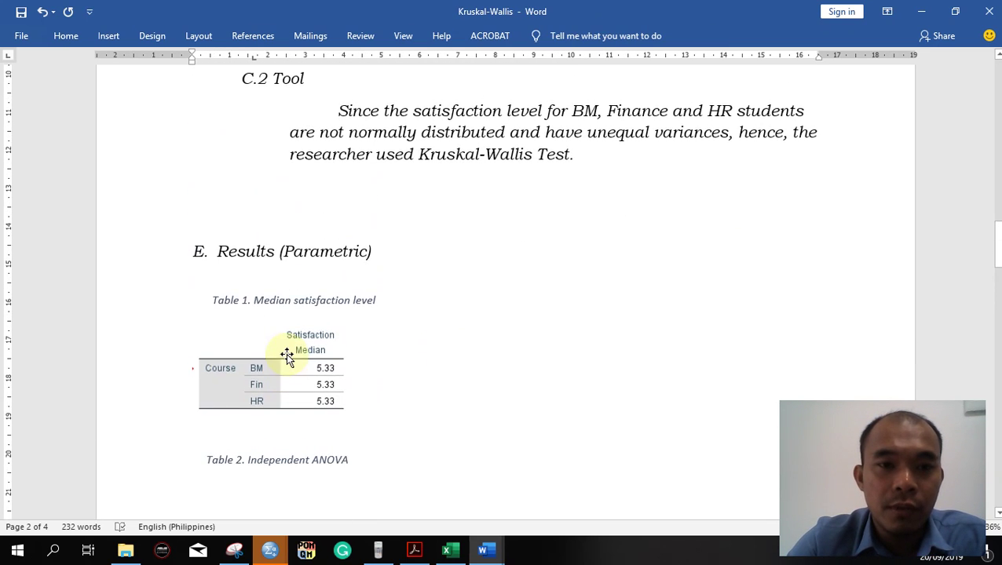
pyautogui.click(245, 206)
pyautogui.press('Delete')
pyautogui.press('Delete')
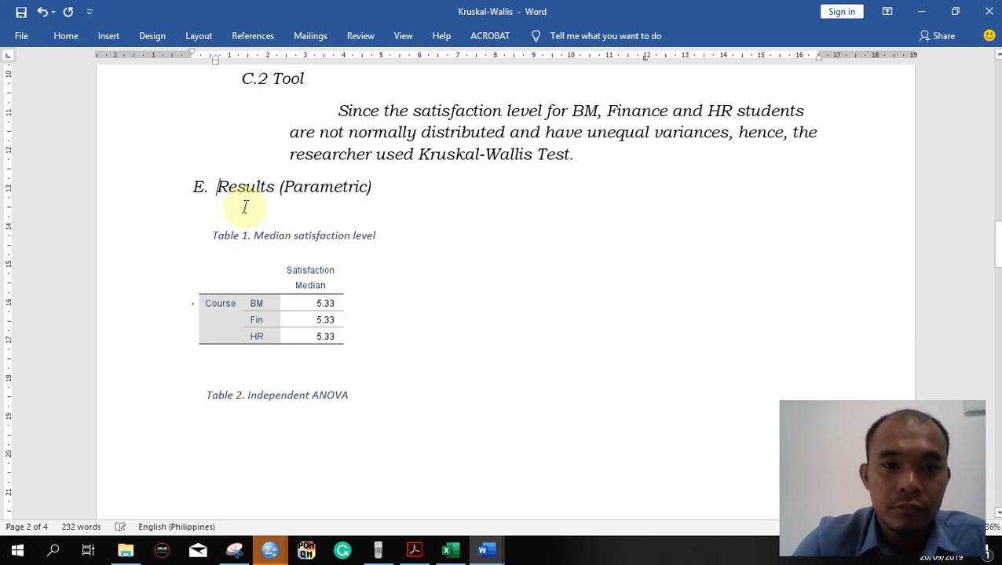
# Change the Table 2 caption from Independent ANOVA to "Kruskal Wallis Test".
pyautogui.scroll(-3, 380, 314)
pyautogui.click(371, 273)
pyautogui.press('BackSpace')
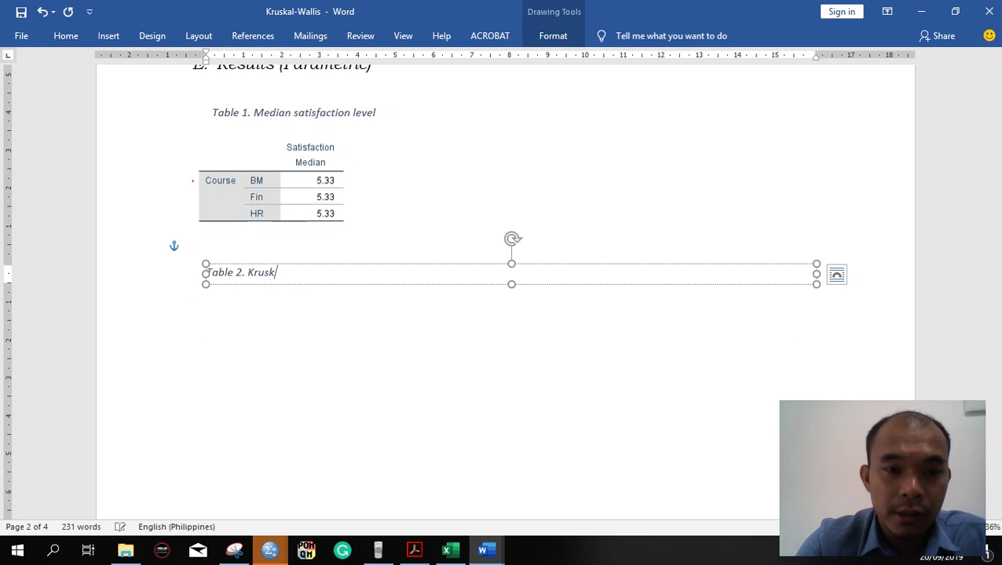
pyautogui.write('Kruskal Wallies')
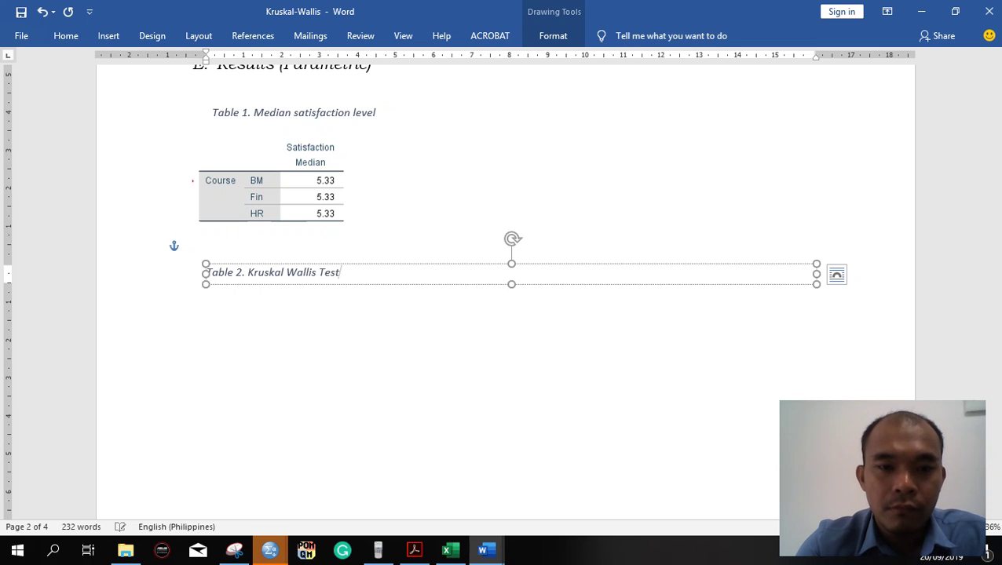
# Switch to the SPSS output and capture the Kruskal-Wallis Ranks and Test Statistics tables with Snipping Tool.
pyautogui.hotkey('alt', 'Tab')
pyautogui.hotkey('alt', 'Tab')
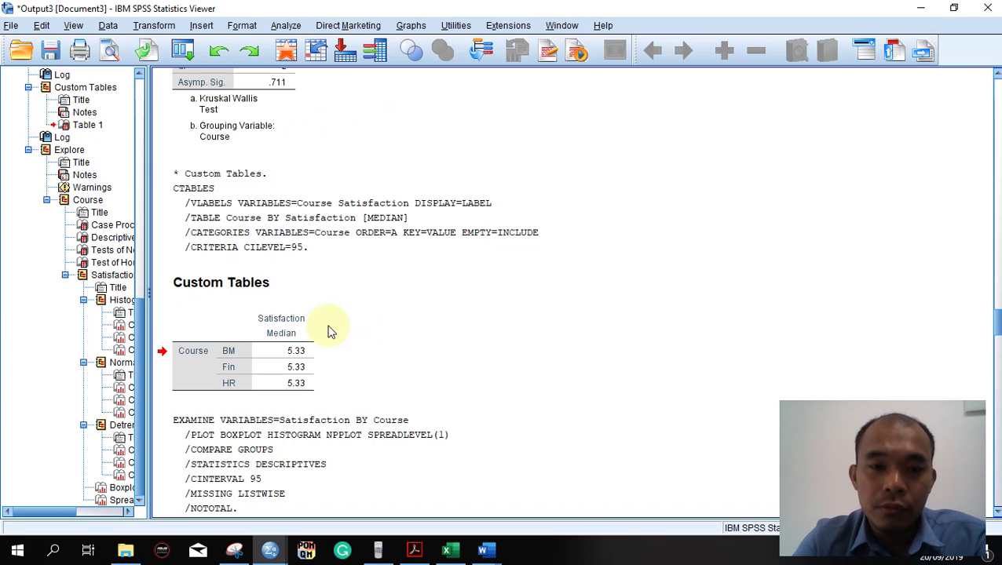
pyautogui.click(393, 342)
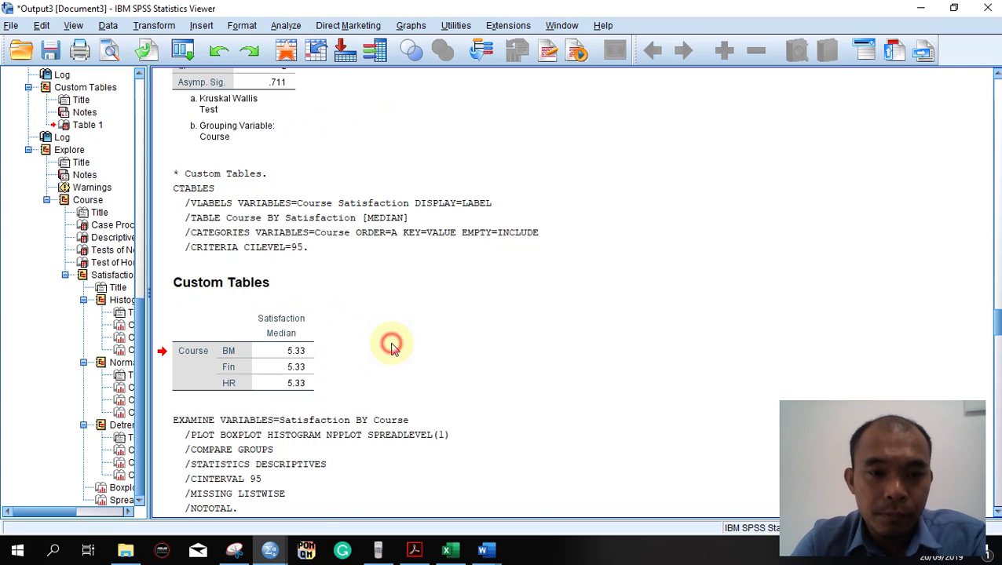
pyautogui.scroll(-5, 395, 345)
pyautogui.scroll(10, 395, 347)
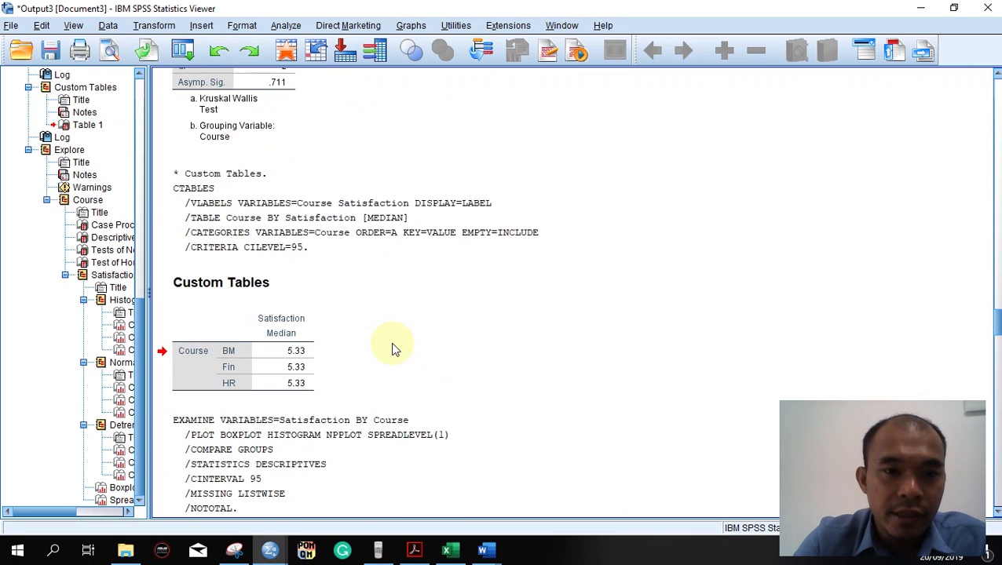
pyautogui.scroll(1, 434, 291)
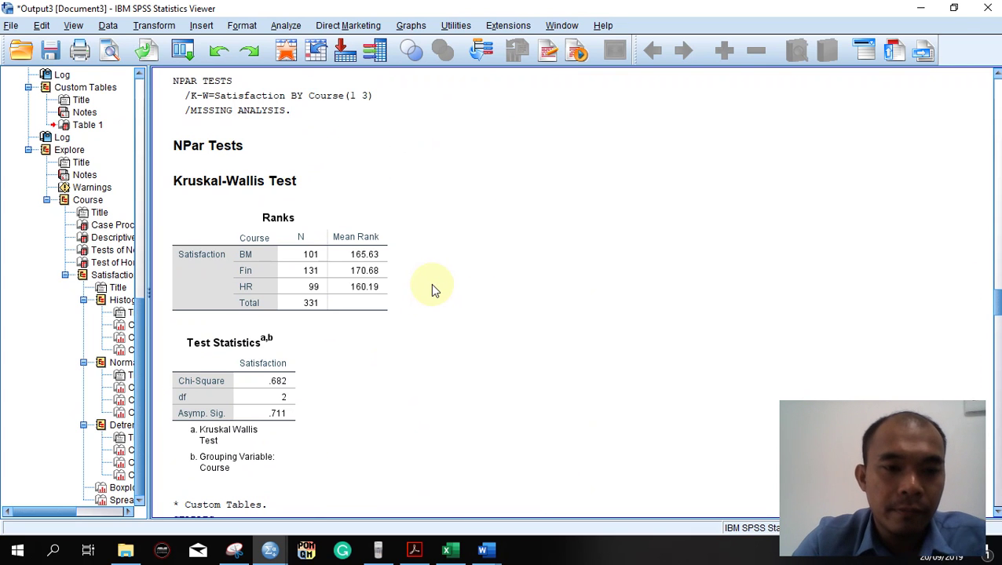
pyautogui.click(458, 357)
pyautogui.click(268, 551)
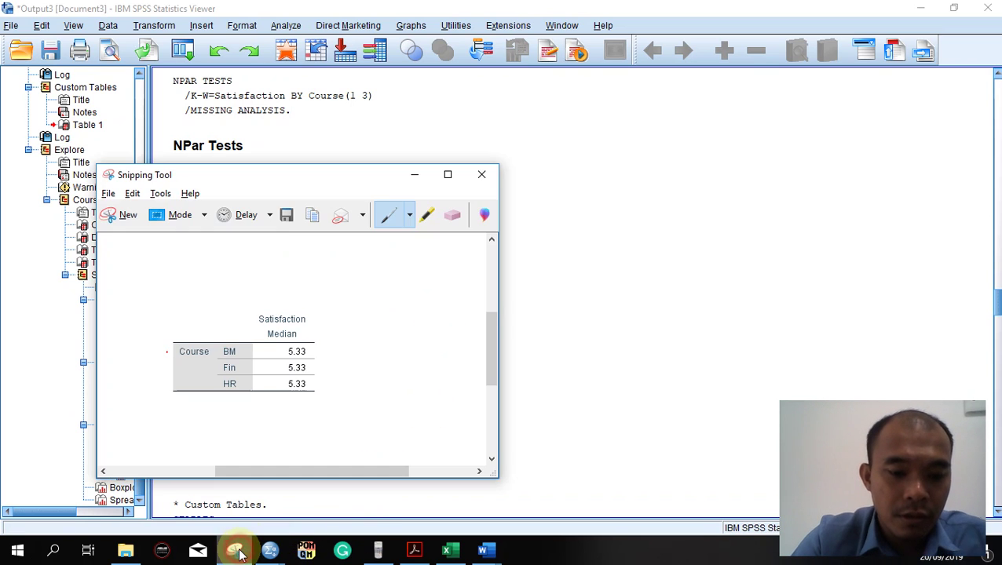
pyautogui.click(234, 550)
pyautogui.moveTo(159, 206); pyautogui.dragTo(393, 425)
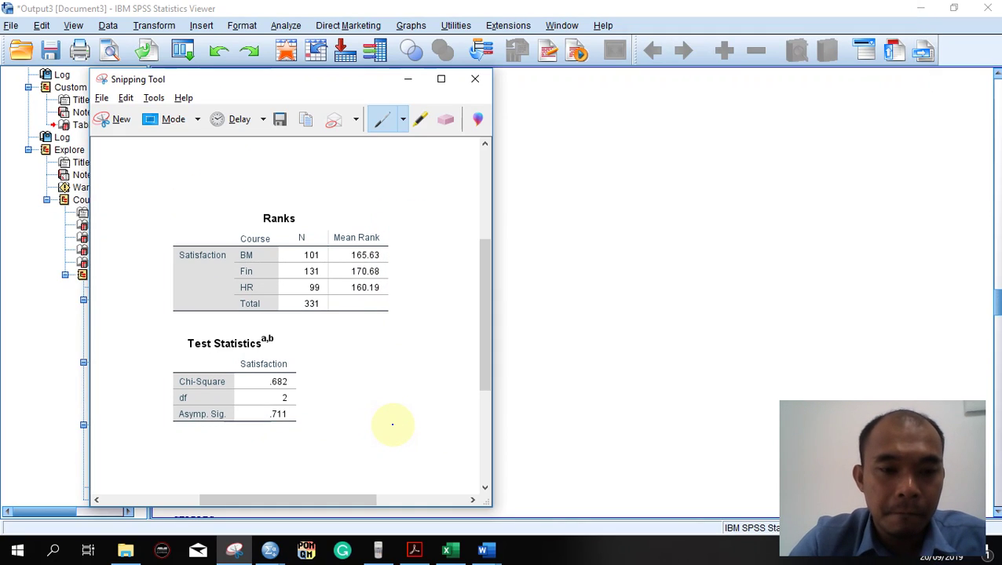
# Return to the Kruskal-Wallis Word document, paste the captured Ranks and Test Statistics picture, and shrink it.
pyautogui.hotkey('alt', 'Tab')
pyautogui.hotkey('alt', 'Tab')
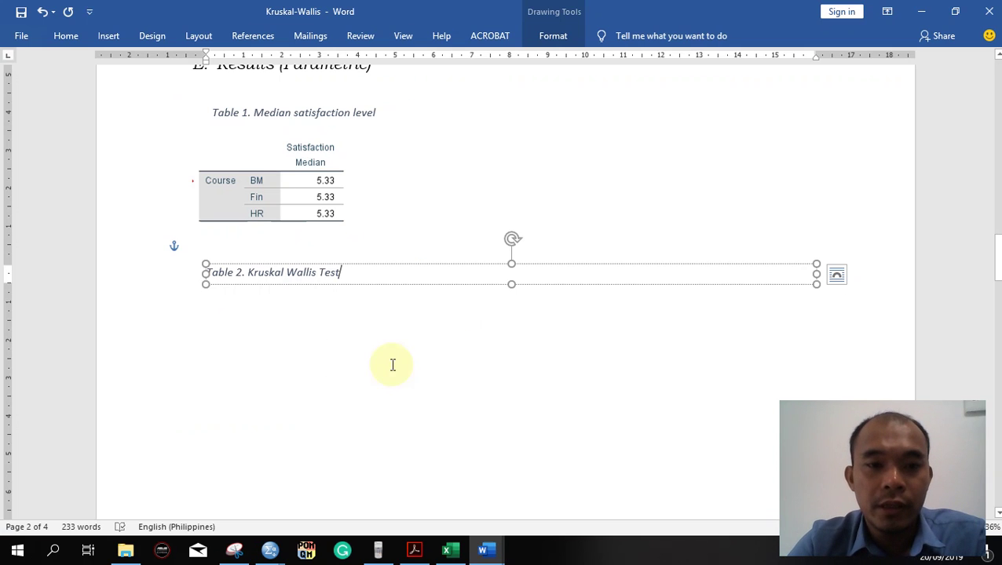
pyautogui.click(300, 299)
pyautogui.hotkey('ctrl', 'v')
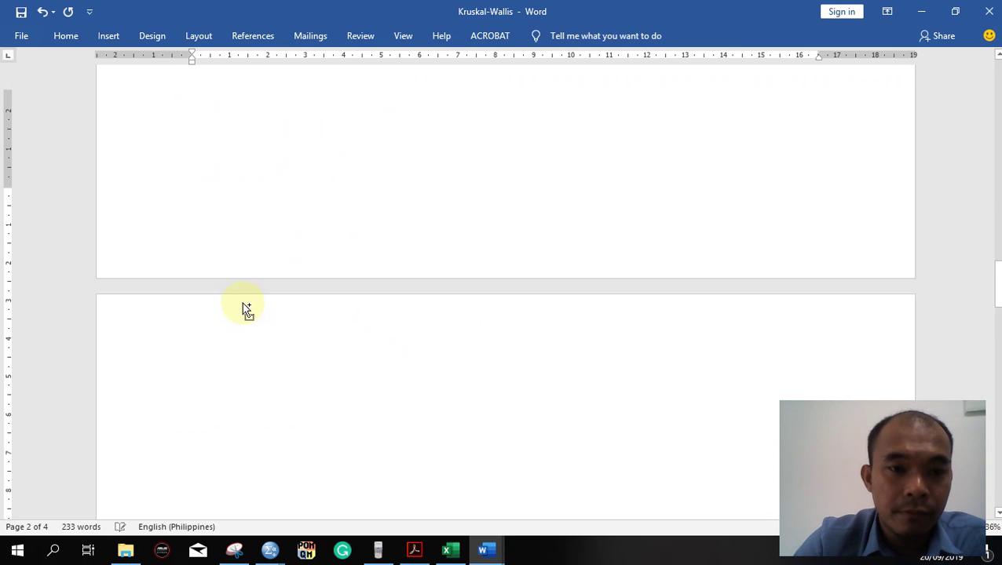
pyautogui.click(496, 474)
pyautogui.moveTo(509, 484); pyautogui.dragTo(402, 332)
pyautogui.click(480, 324)
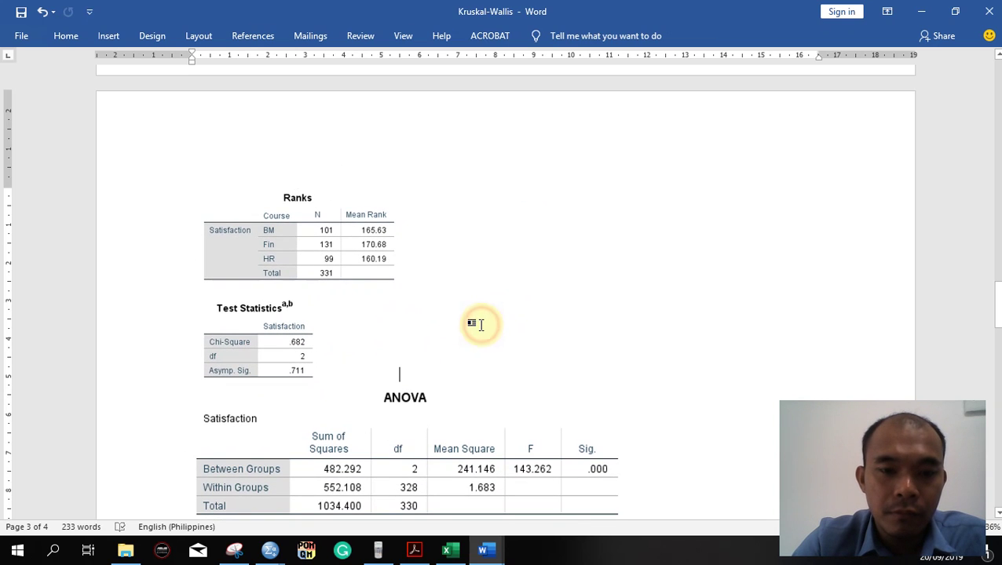
# Delete the old ANOVA table picture below the pasted Kruskal-Wallis tables.
pyautogui.press('Return')
pyautogui.click(398, 464)
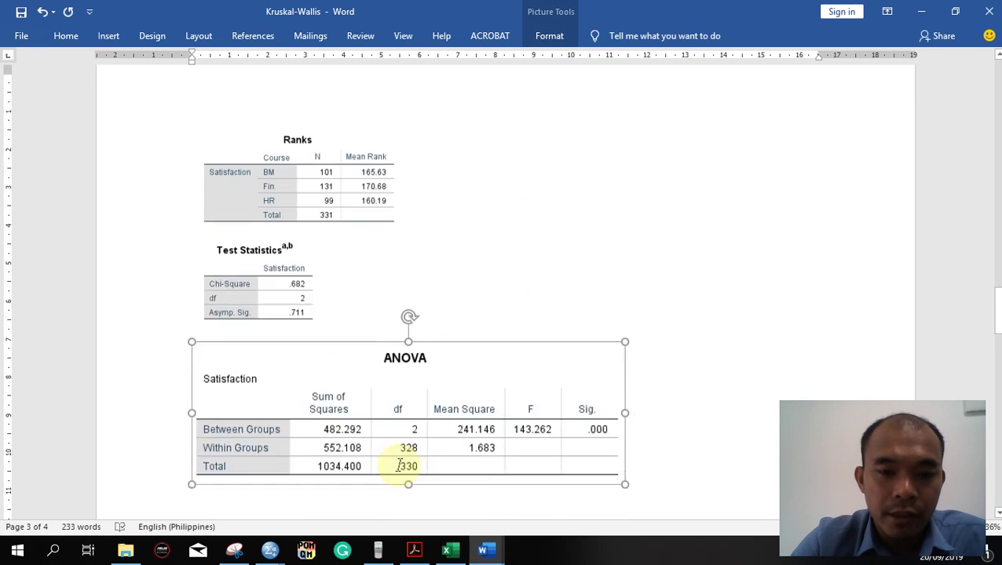
pyautogui.scroll(-2, 398, 465)
pyautogui.press('Delete')
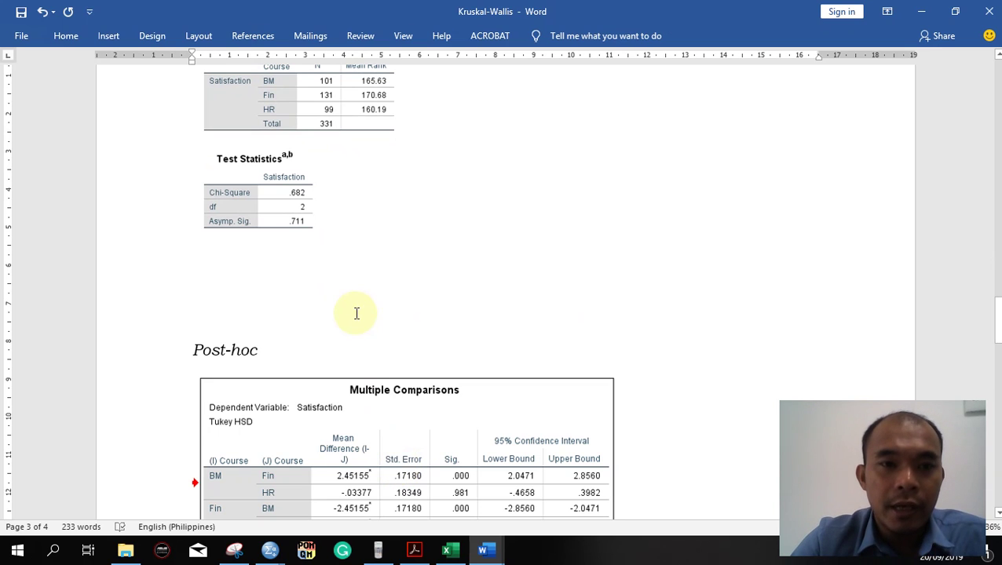
# Delete the blank lines between the Test of Homogeneity of Variance table and the C.2 Tool heading.
pyautogui.scroll(8, 355, 313)
pyautogui.scroll(10, 356, 314)
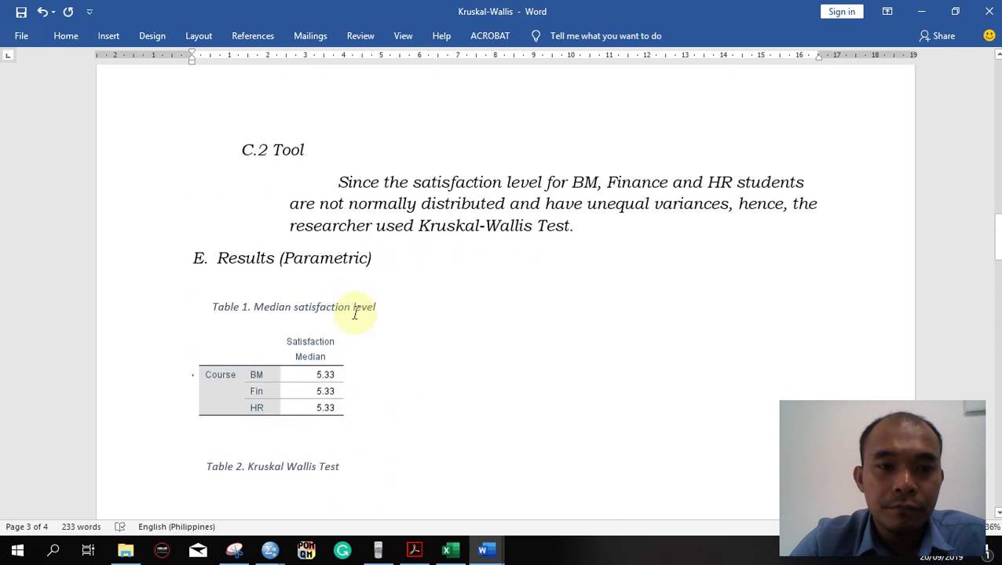
pyautogui.click(251, 336)
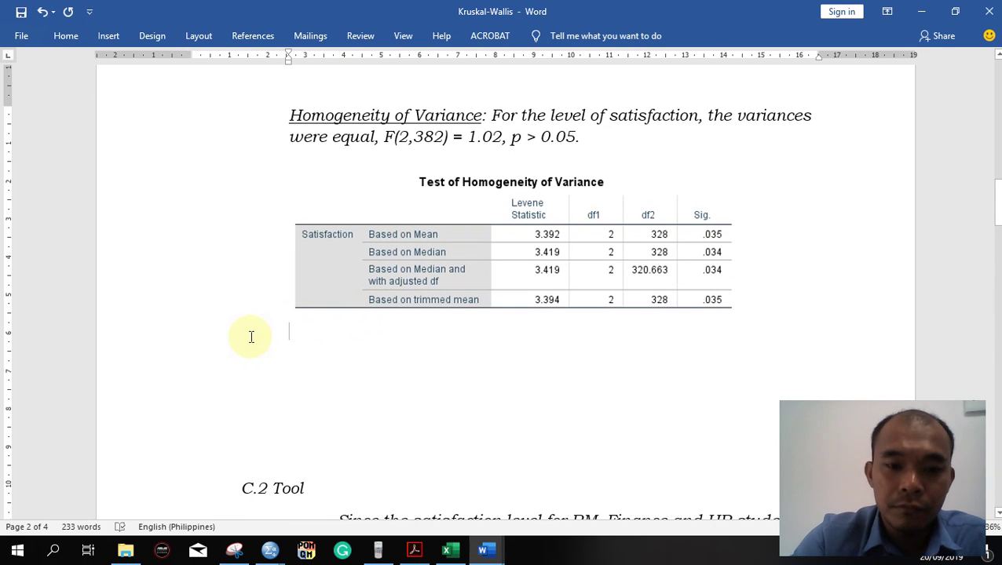
pyautogui.press('Delete')
pyautogui.press('Delete')
pyautogui.press('Delete')
pyautogui.press('Delete')
pyautogui.press('Delete')
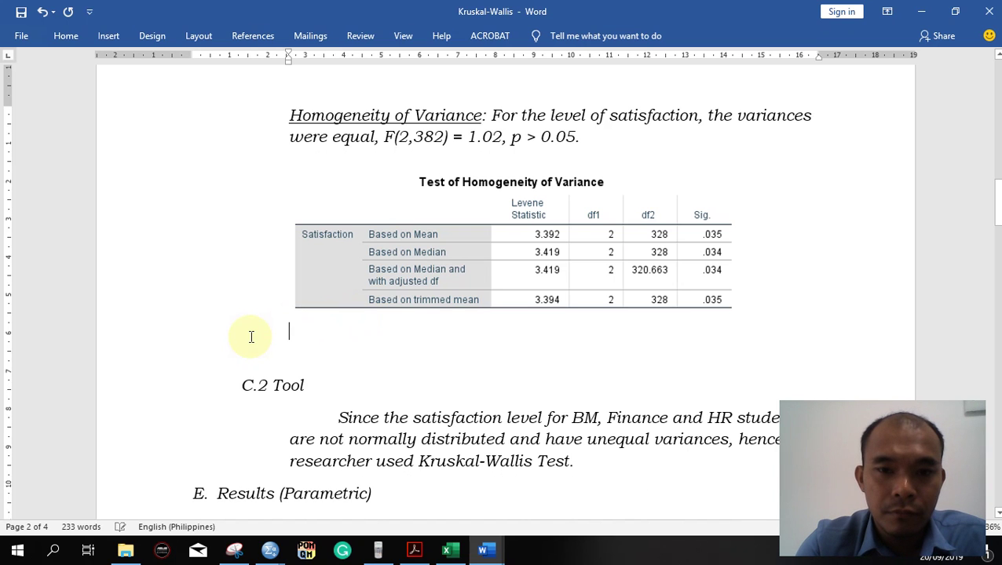
pyautogui.press('Delete')
# Move the Ranks and Test Statistics picture directly beneath the Table 2 Kruskal Wallis Test caption.
pyautogui.scroll(-6, 250, 336)
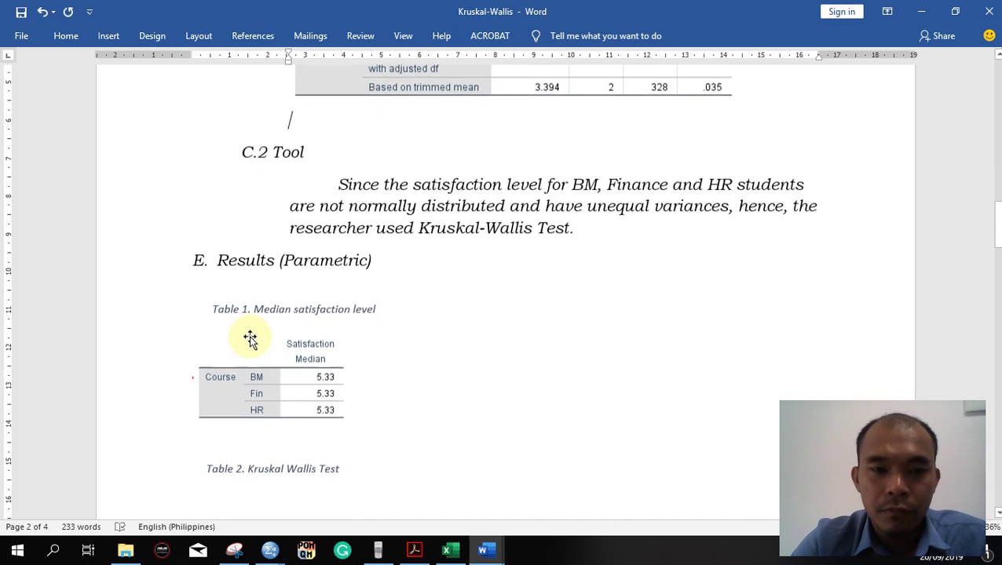
pyautogui.scroll(-4, 251, 337)
pyautogui.scroll(-3, 250, 336)
pyautogui.click(290, 326)
pyautogui.scroll(2, 293, 326)
pyautogui.scroll(1, 293, 324)
pyautogui.moveTo(271, 488); pyautogui.dragTo(274, 128)
pyautogui.scroll(4, 275, 127)
pyautogui.scroll(5, 275, 126)
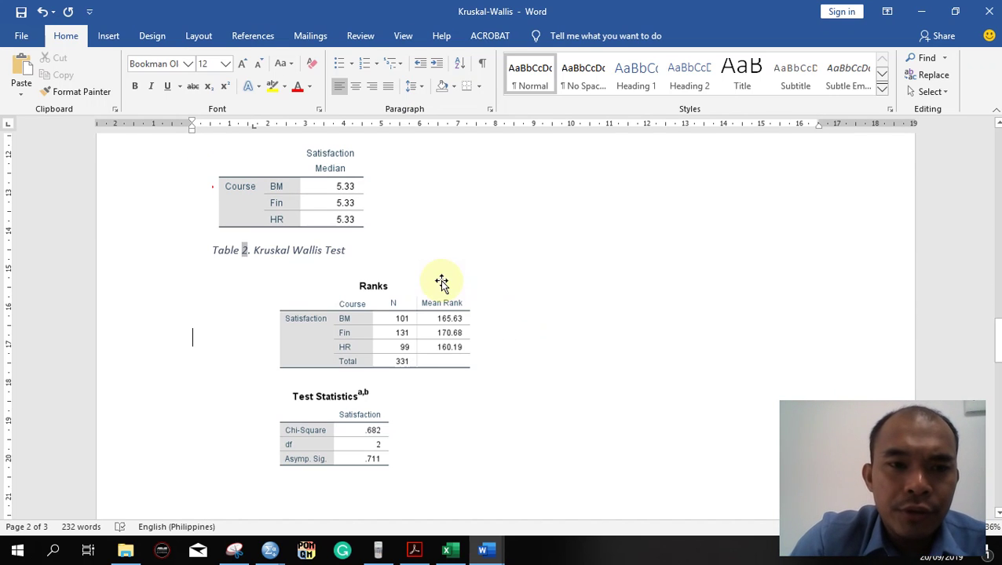
# Examine the course medians in Table 1 and the mean ranks, chi-square, df and significance under Table 2.
pyautogui.scroll(3, 443, 281)
pyautogui.scroll(-3, 441, 282)
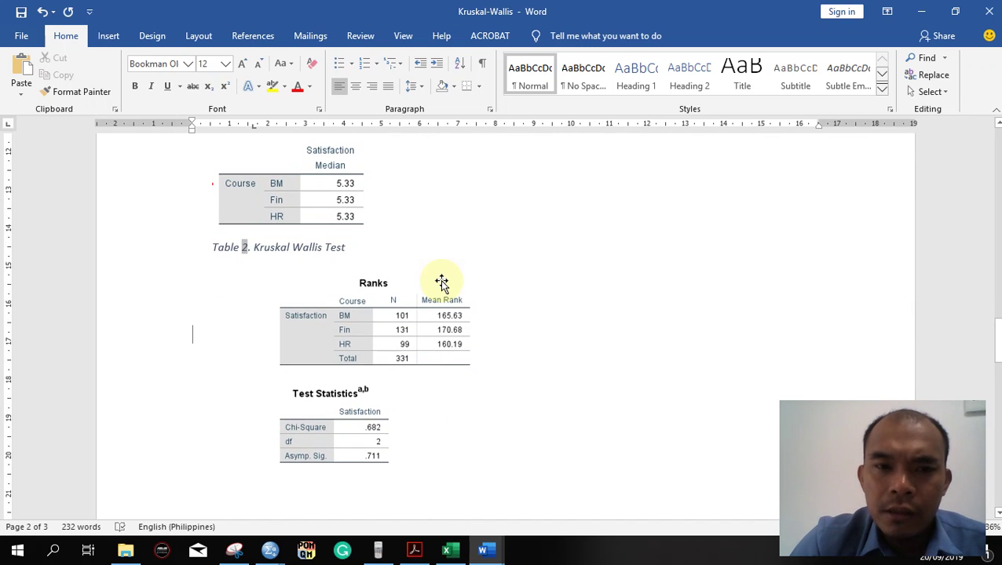
pyautogui.scroll(-1, 442, 283)
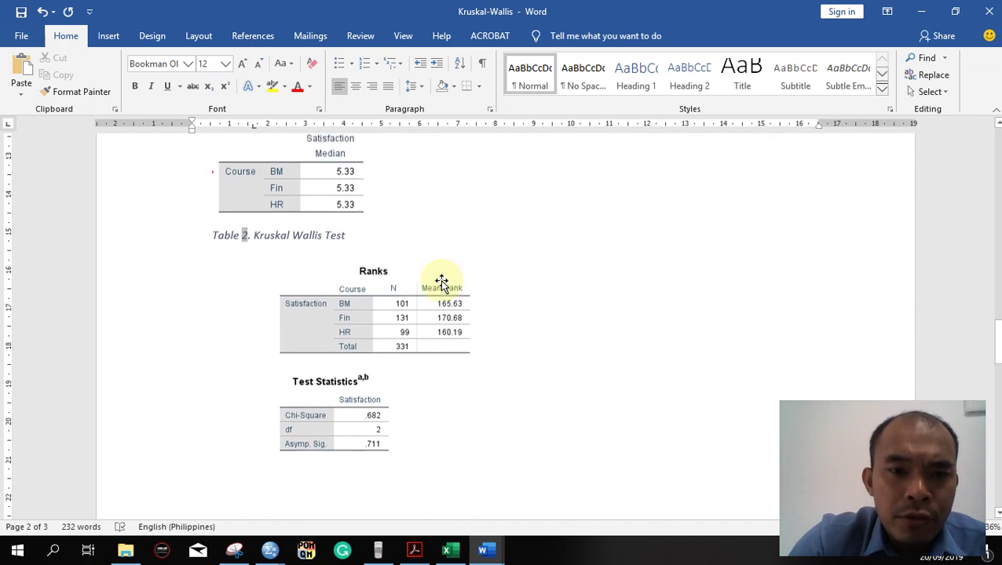
pyautogui.scroll(1, 442, 282)
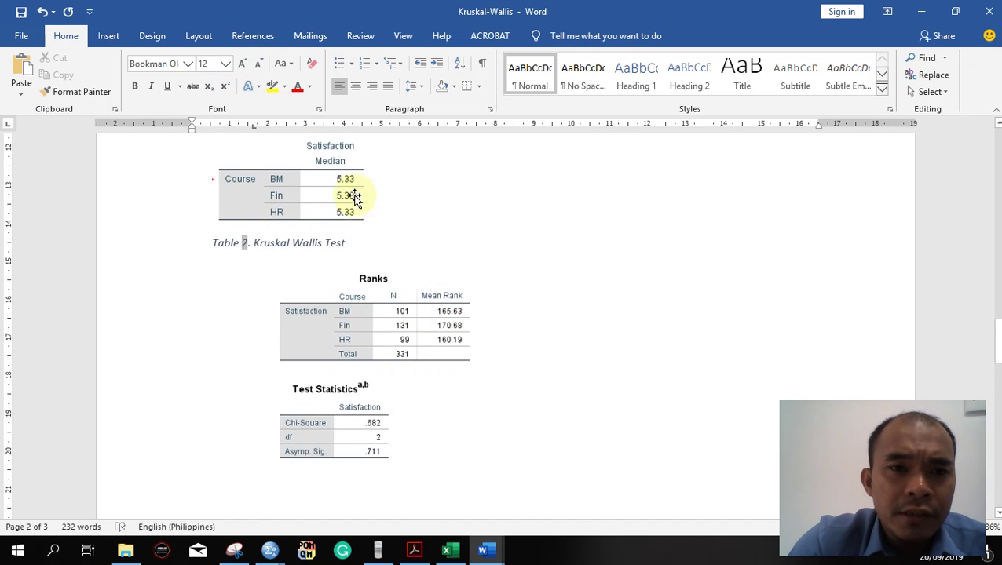
pyautogui.scroll(2, 350, 196)
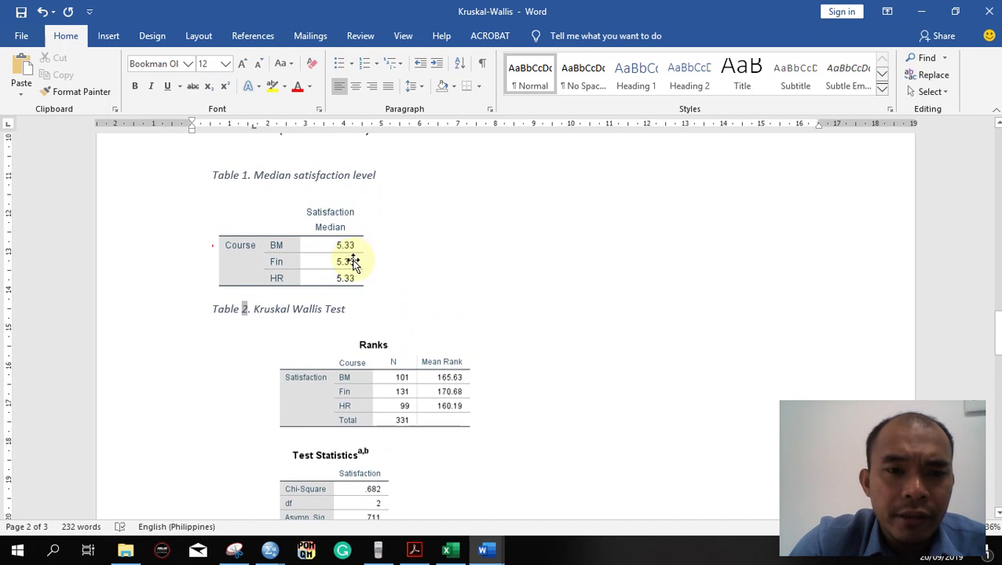
pyautogui.scroll(-2, 425, 267)
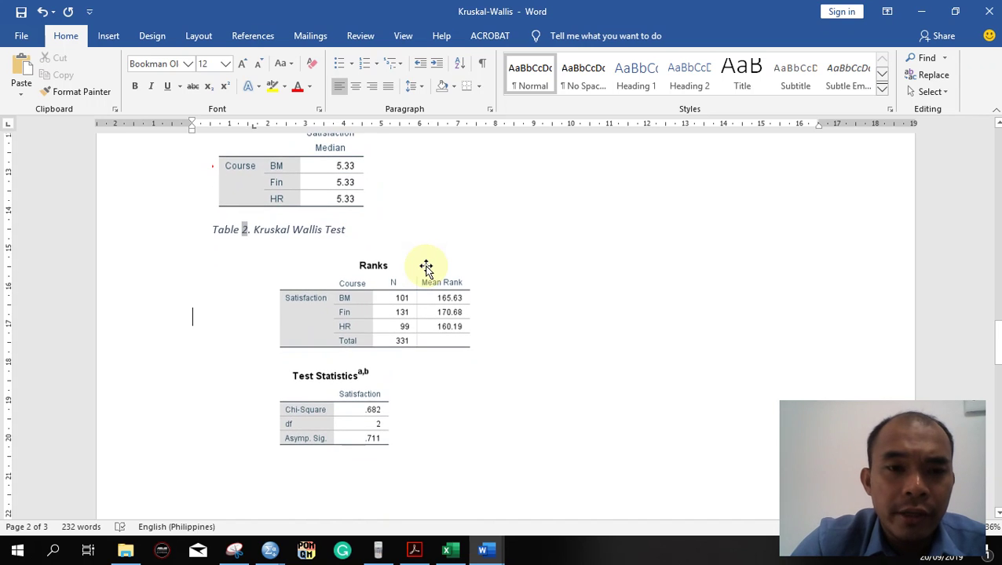
pyautogui.click(496, 369)
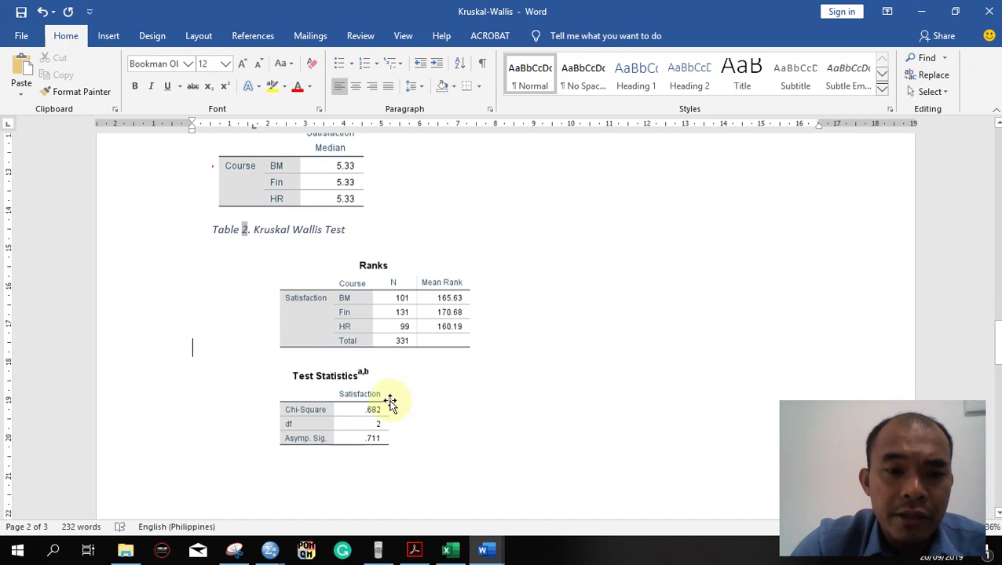
pyautogui.scroll(-2, 361, 438)
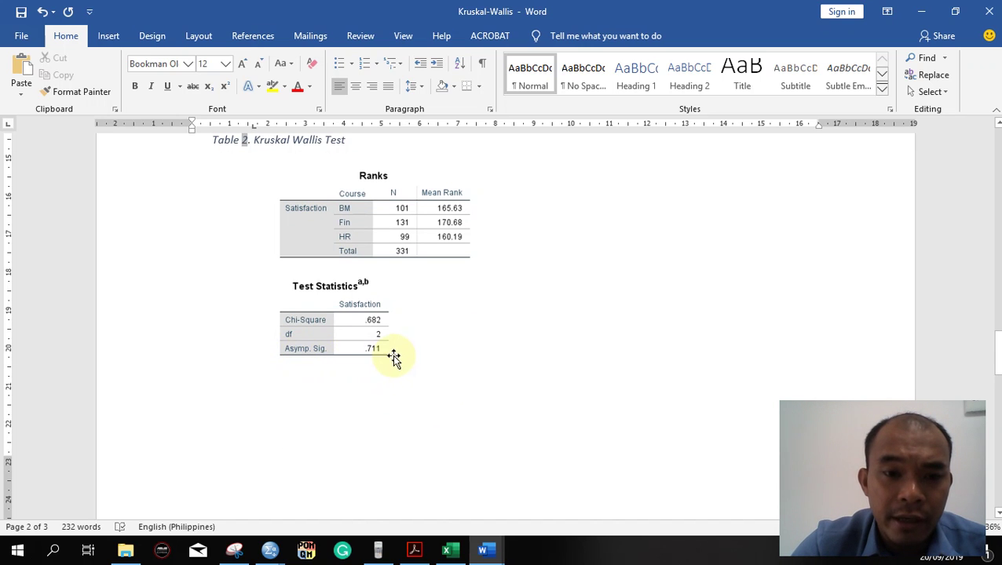
pyautogui.click(416, 346)
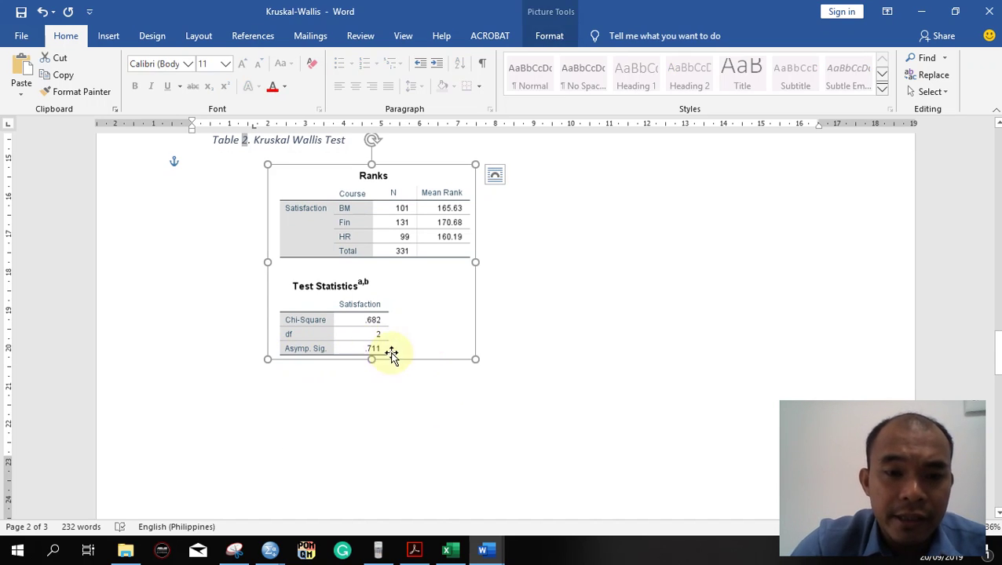
pyautogui.click(567, 325)
pyautogui.scroll(3, 567, 325)
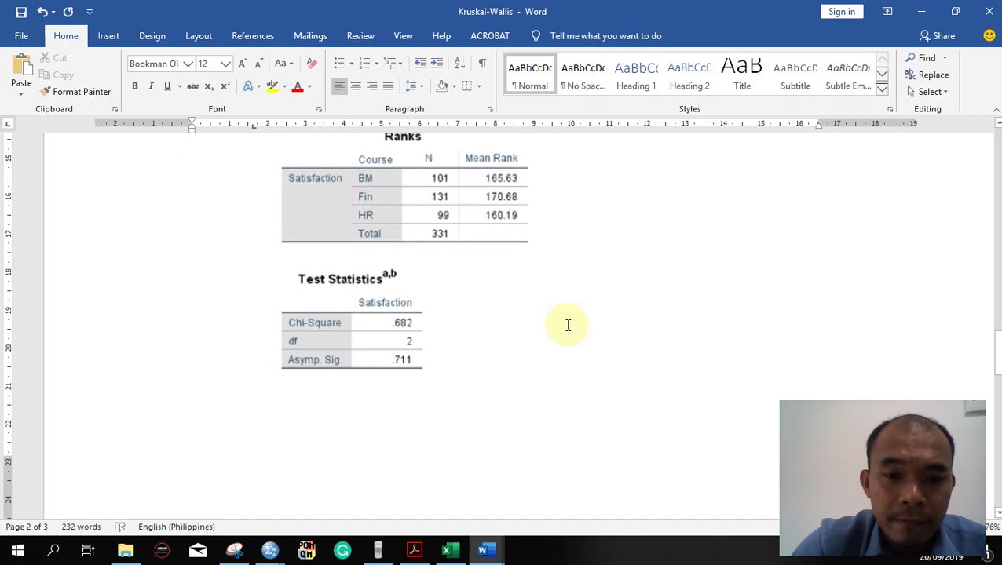
# Switch to the Guidelines document and go to its decision rules for t-Tests.
pyautogui.moveTo(488, 548)
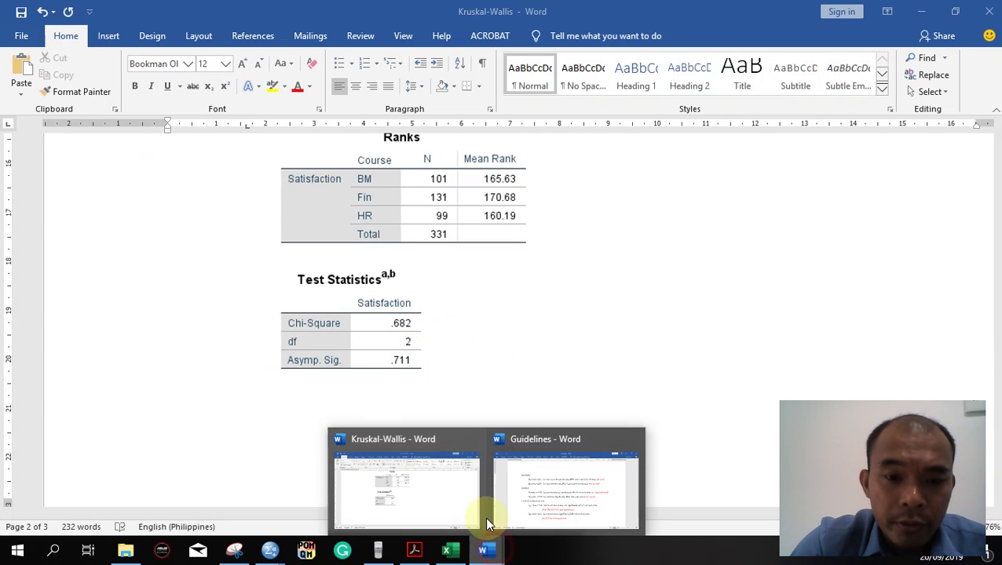
pyautogui.click(559, 490)
pyautogui.scroll(-2, 482, 389)
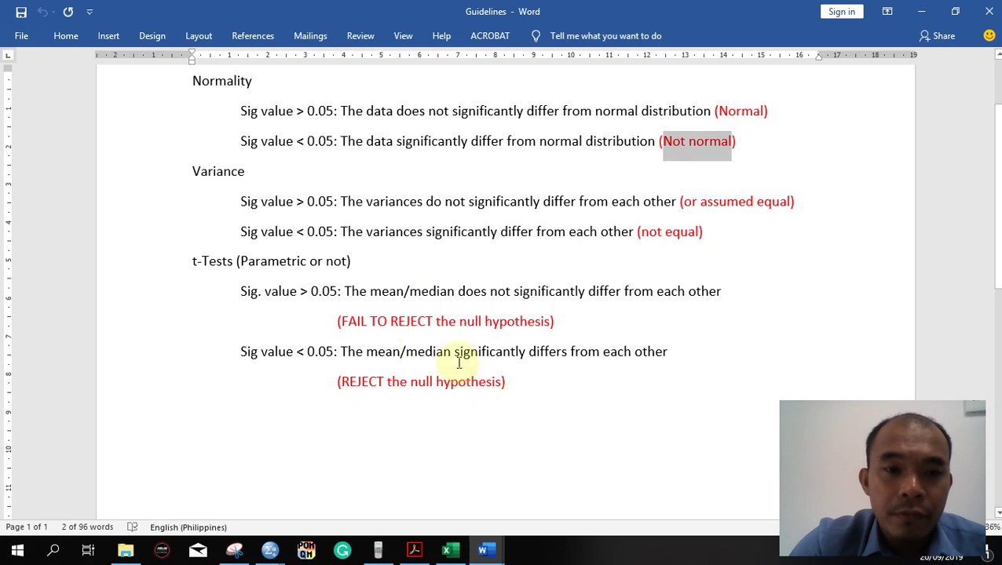
pyautogui.click(233, 260)
pyautogui.write('or ANOVA')
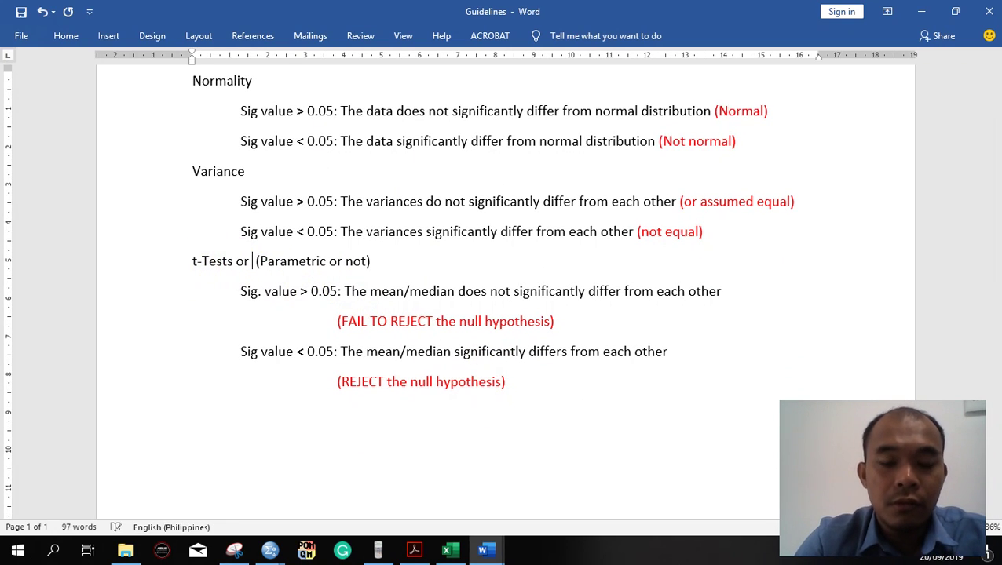
pyautogui.write(' or')
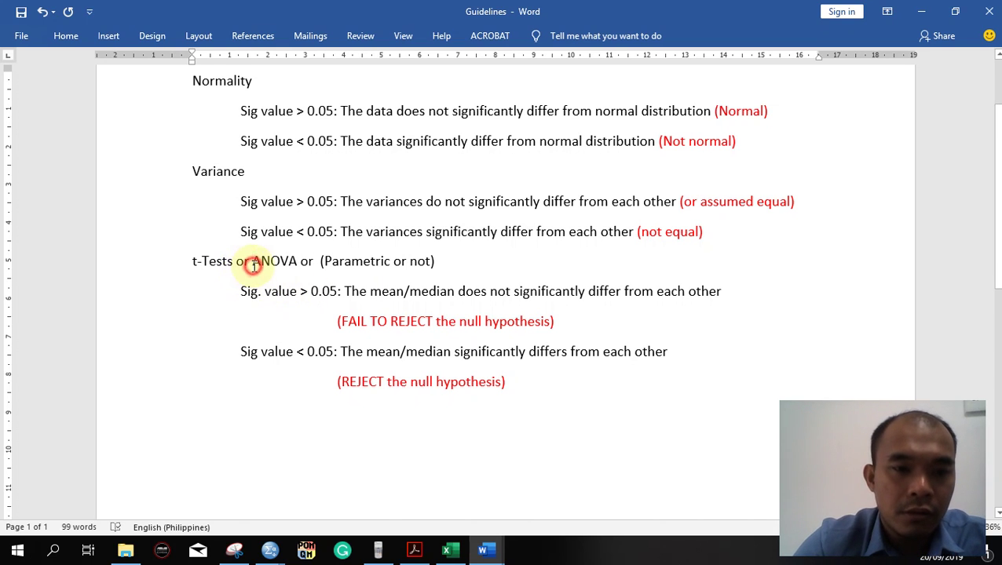
# Replace the t-Tests wording before "(Parametric or not)" in the Guidelines heading with "Test of Difference".
pyautogui.moveTo(314, 261); pyautogui.dragTo(186, 262)
pyautogui.write('test of Diff')
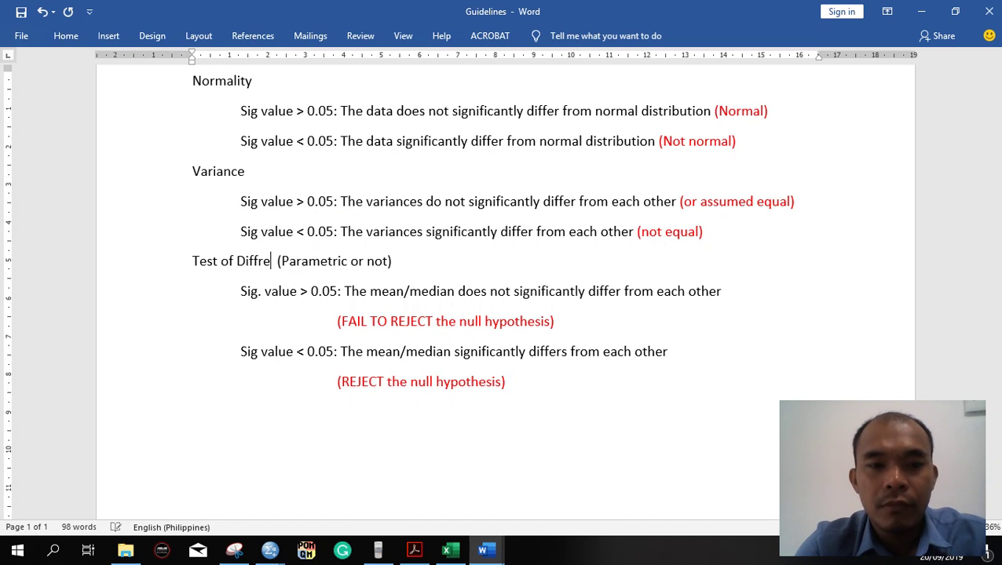
pyautogui.write('ere')
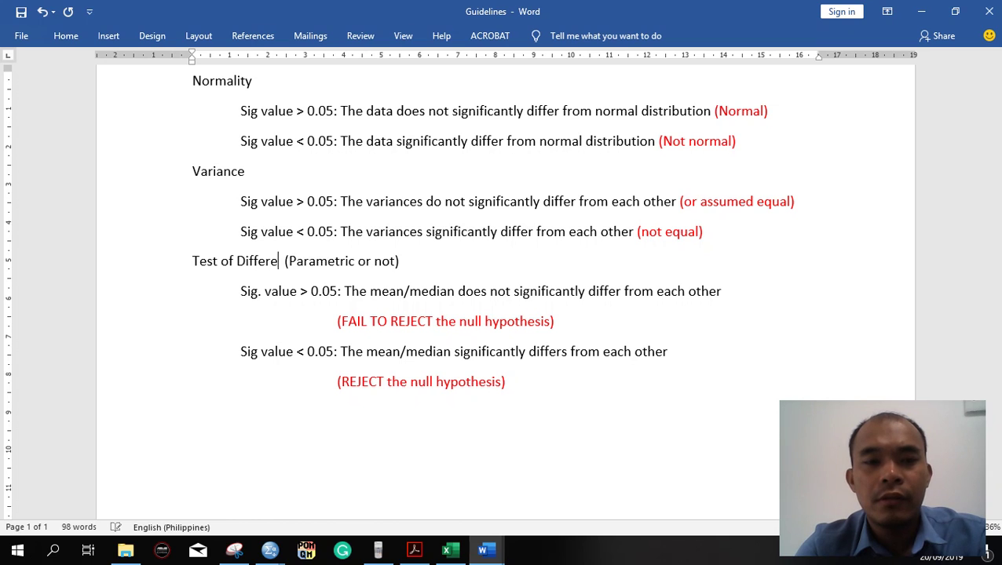
pyautogui.write('cen')
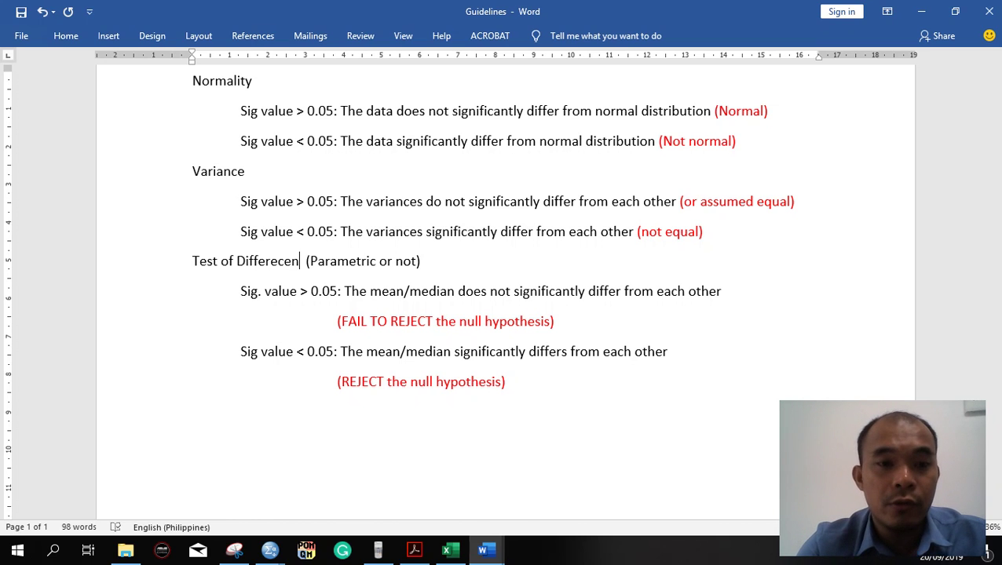
pyautogui.press('BackSpace')
pyautogui.press('BackSpace')
pyautogui.press('BackSpace')
pyautogui.write('nce')
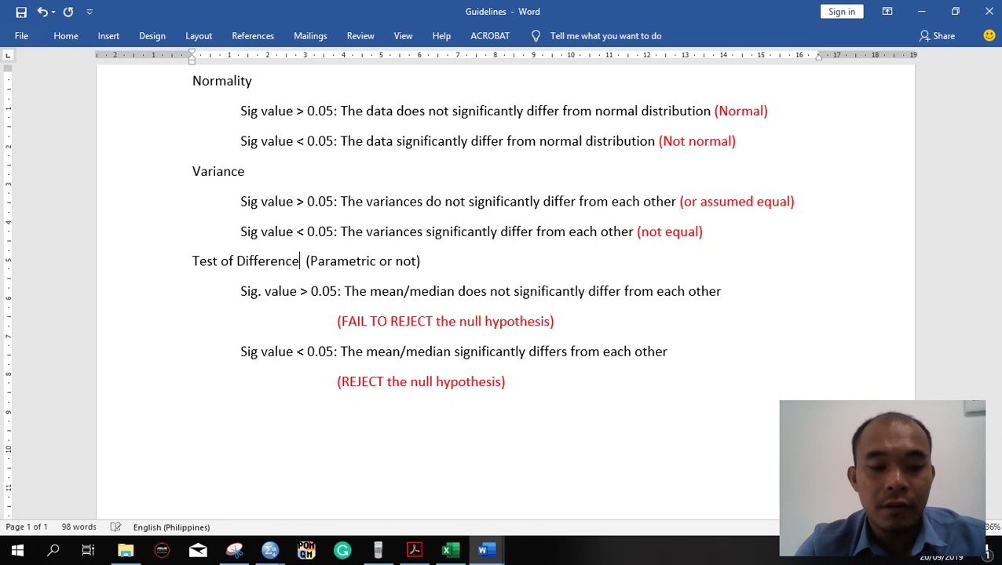